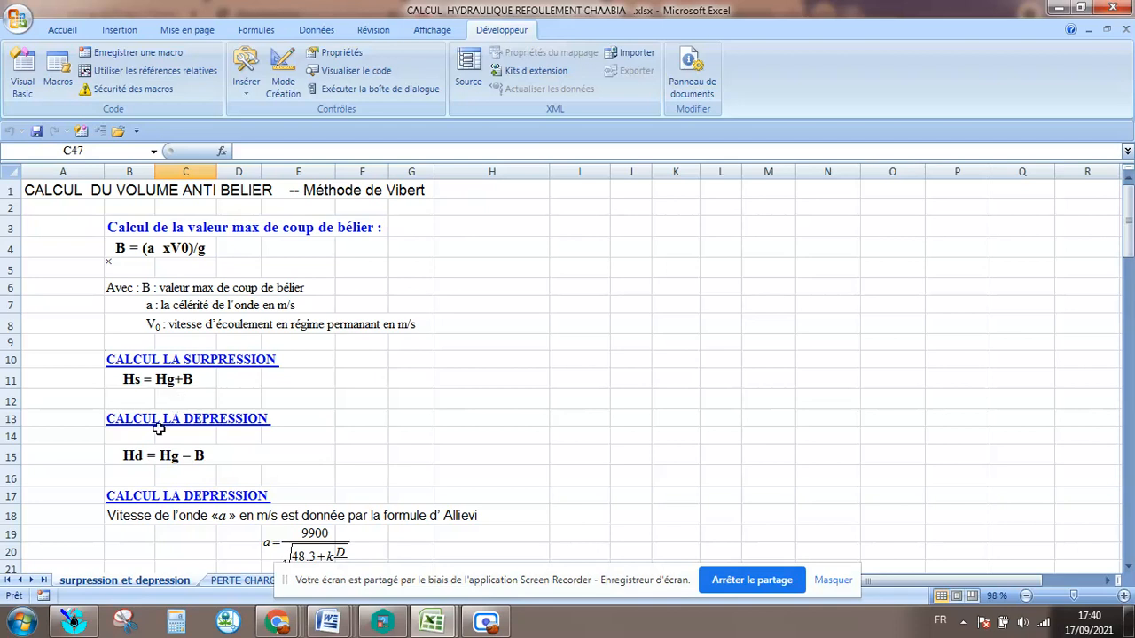
Review the surpression and depression formulas and the Allievi wave-velocity formula with its variable definitions on the surpression et depression sheet.
left_click(88, 441)
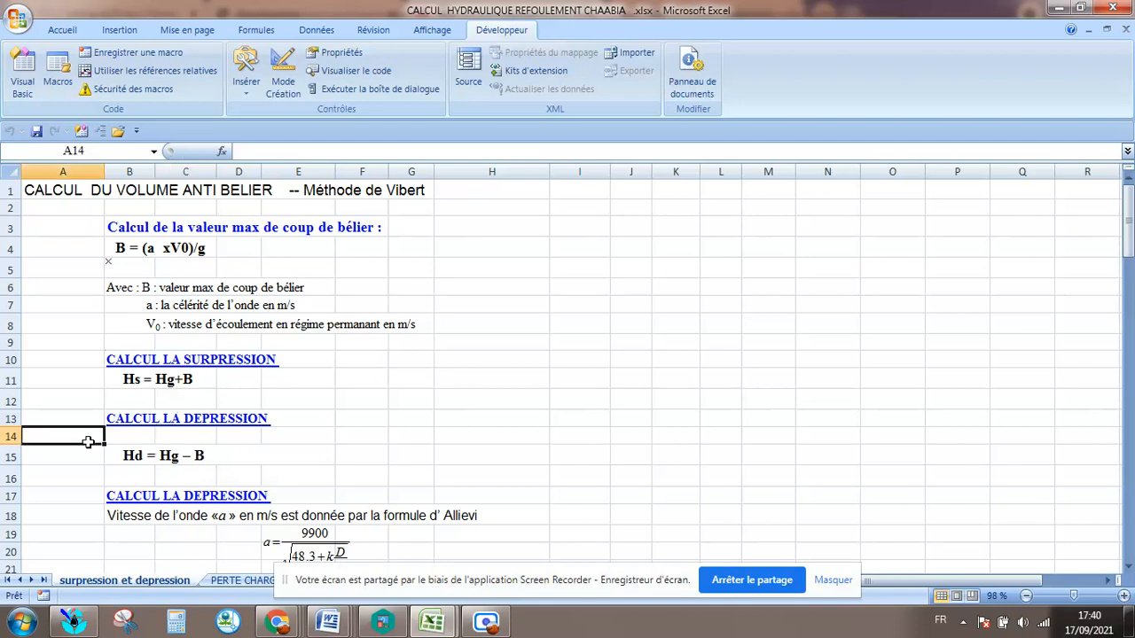
scroll(88, 442, "down", 1)
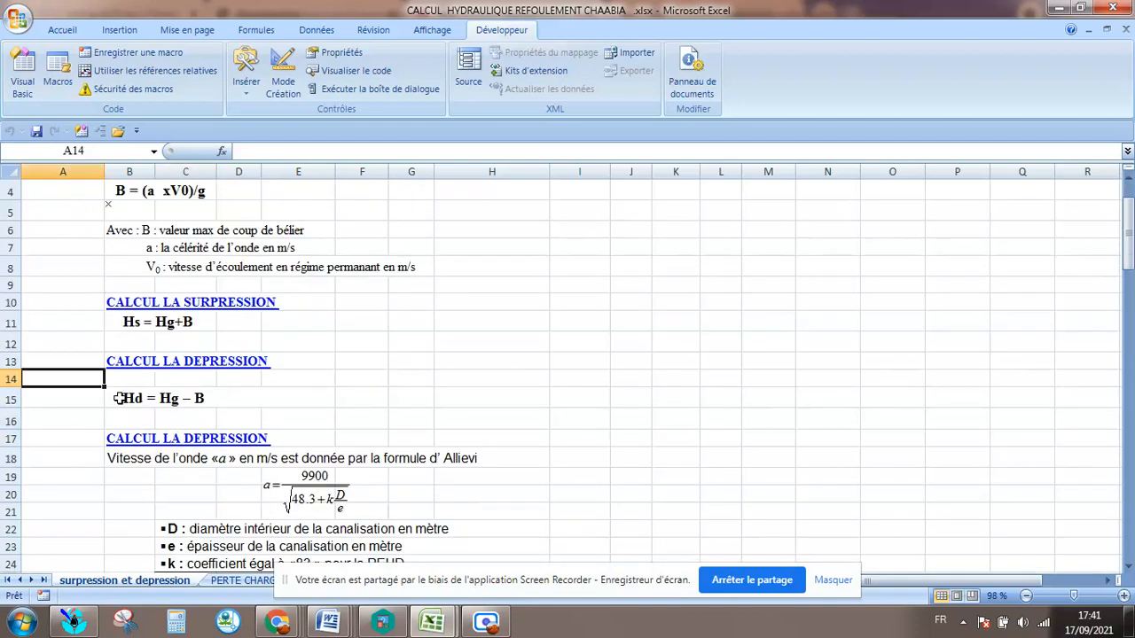
left_click(137, 417)
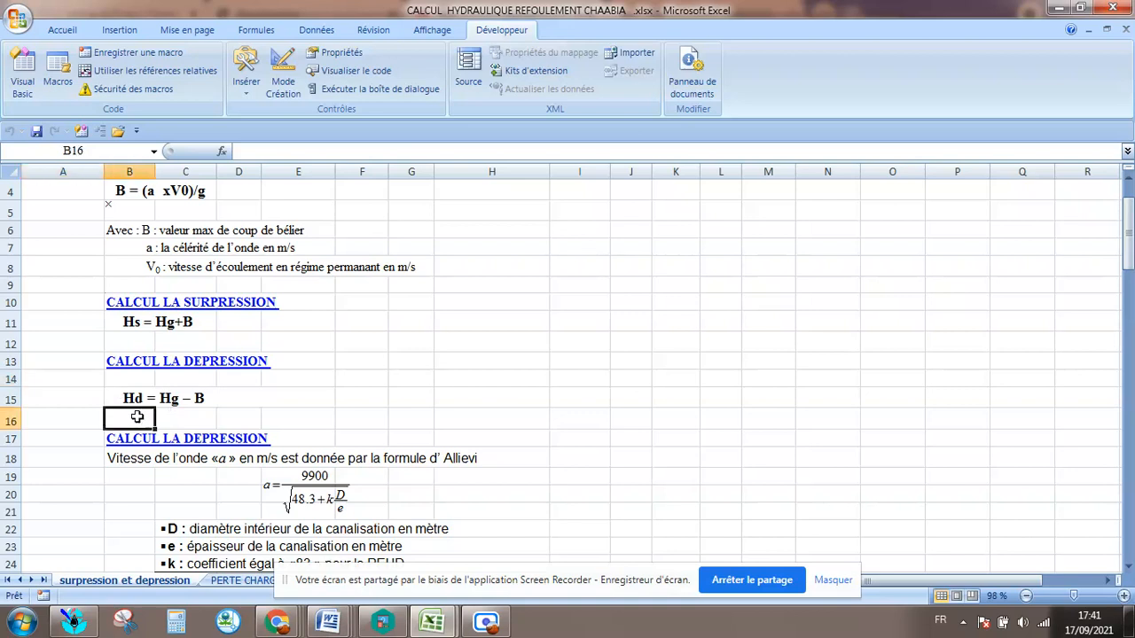
left_click(193, 419)
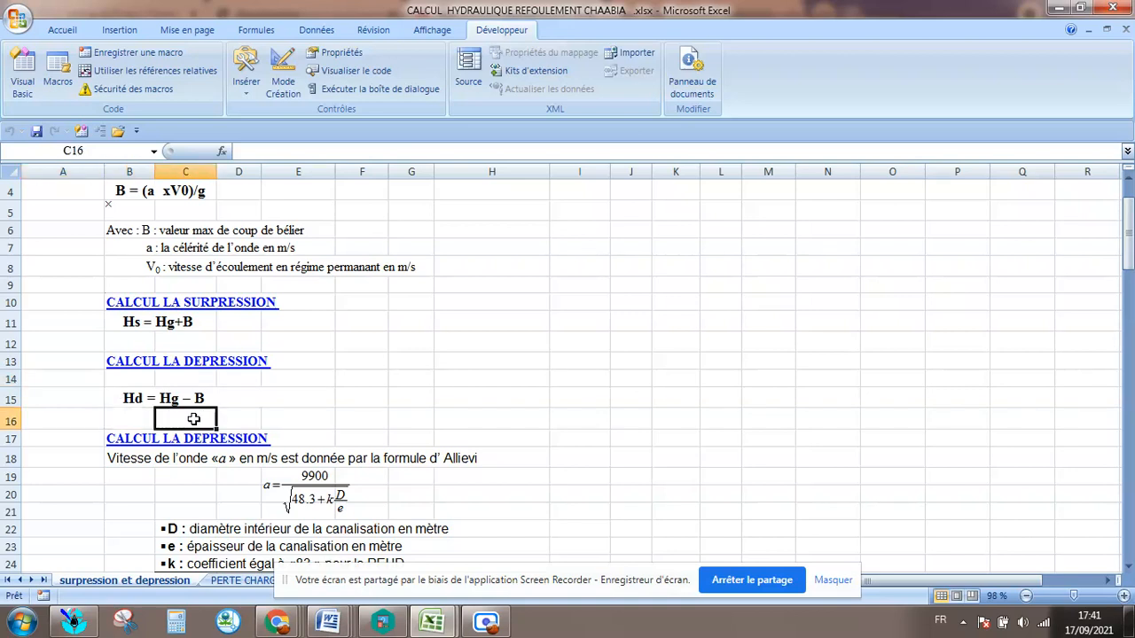
scroll(193, 420, "down", 1)
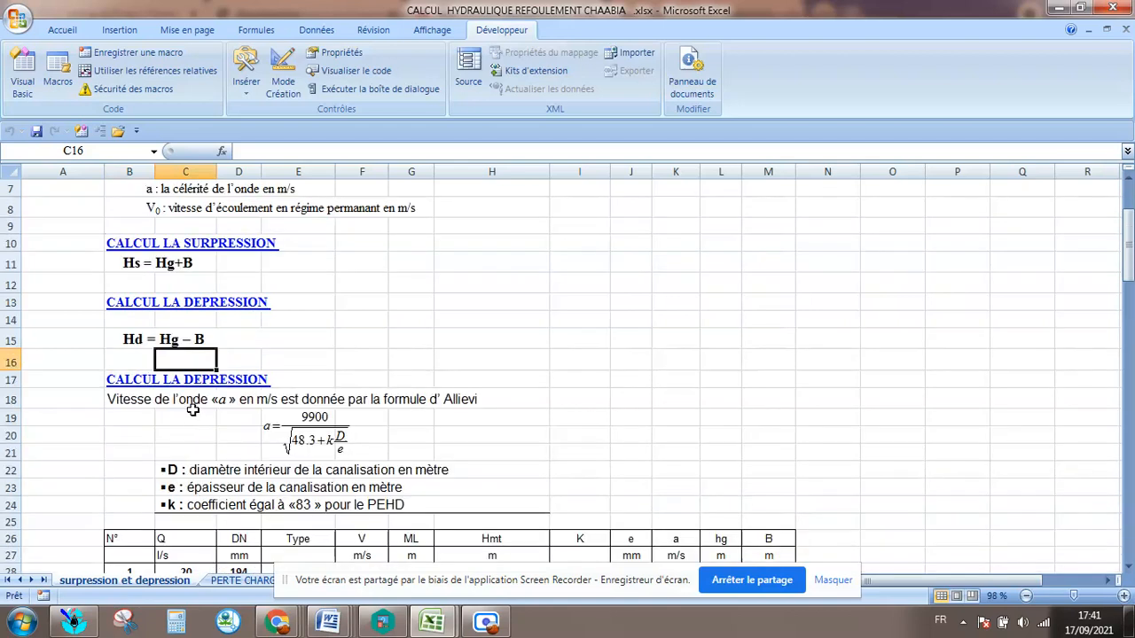
scroll(188, 405, "down", 1)
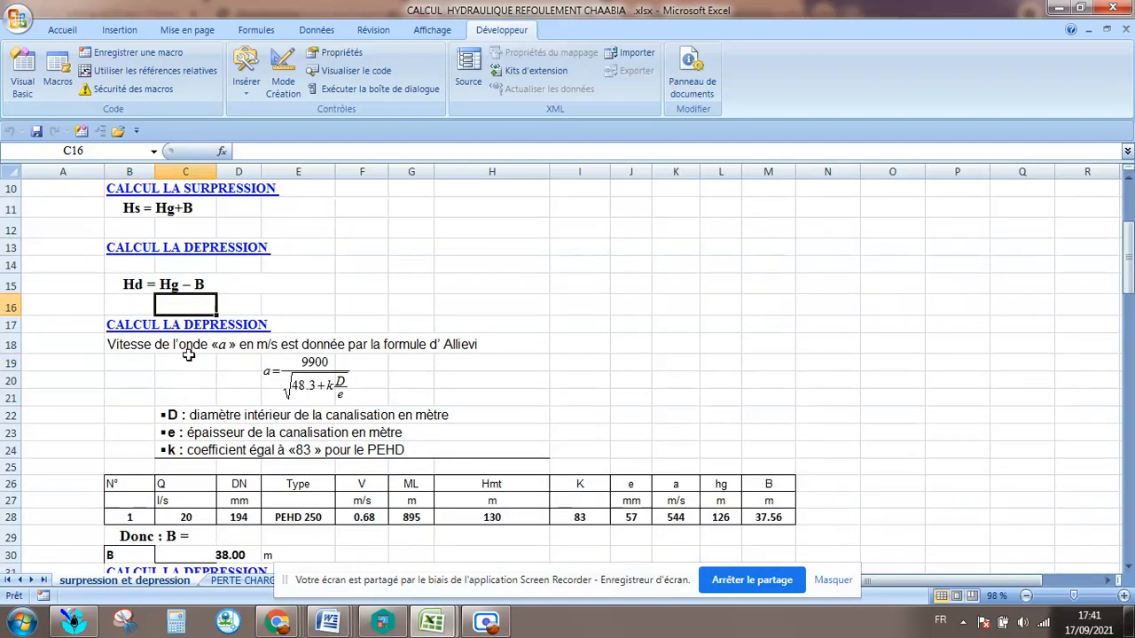
left_click(280, 385)
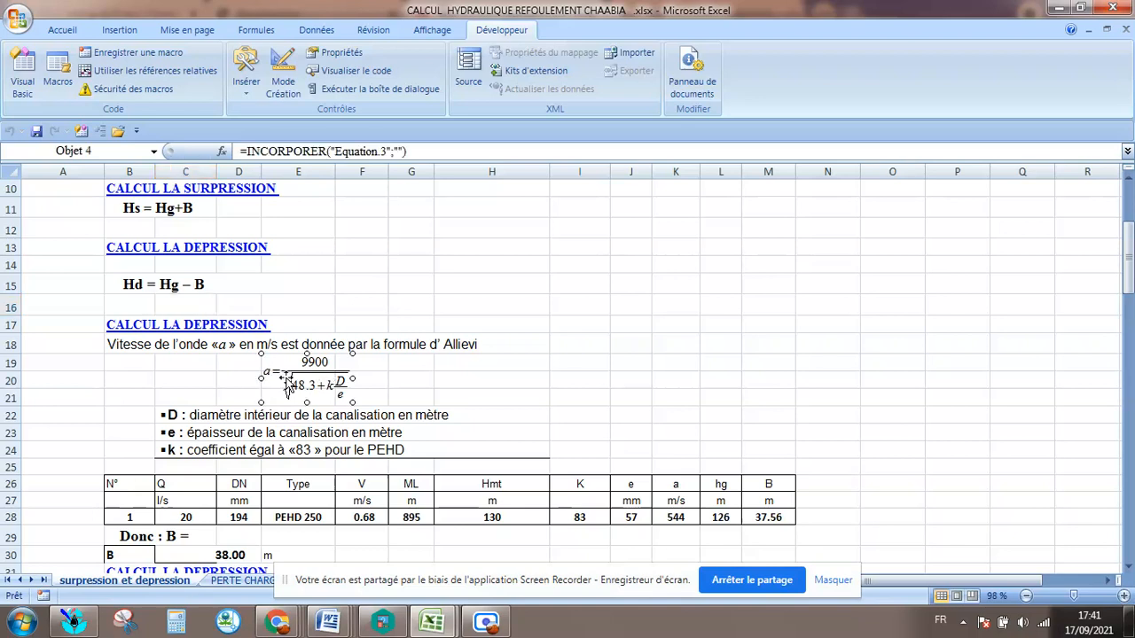
left_click(204, 376)
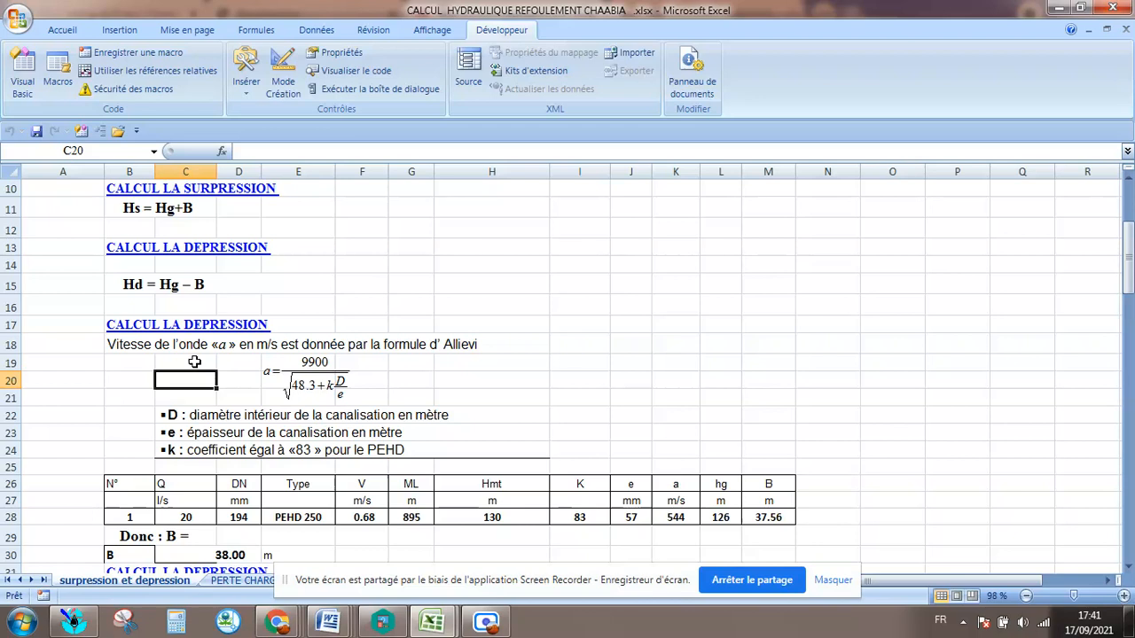
left_click(194, 362)
left_click(193, 378)
scroll(241, 402, "down", 2)
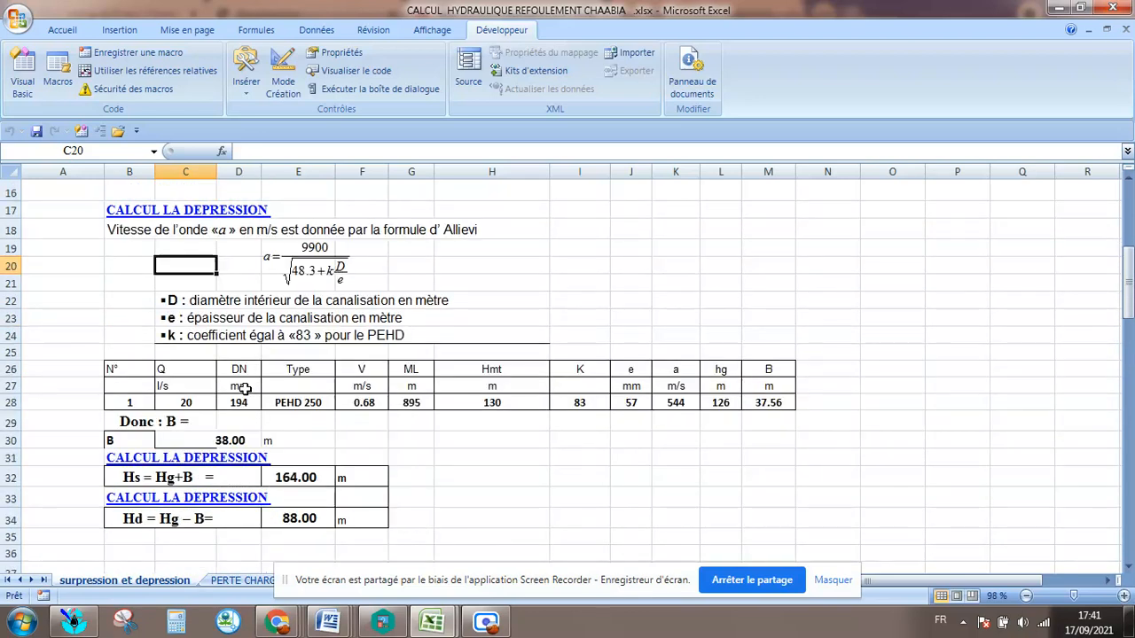
Examine the K coefficients by pipe material in Tableau II.4, checking the ductile iron, concrete and PEHD values.
scroll(244, 388, "down", 4)
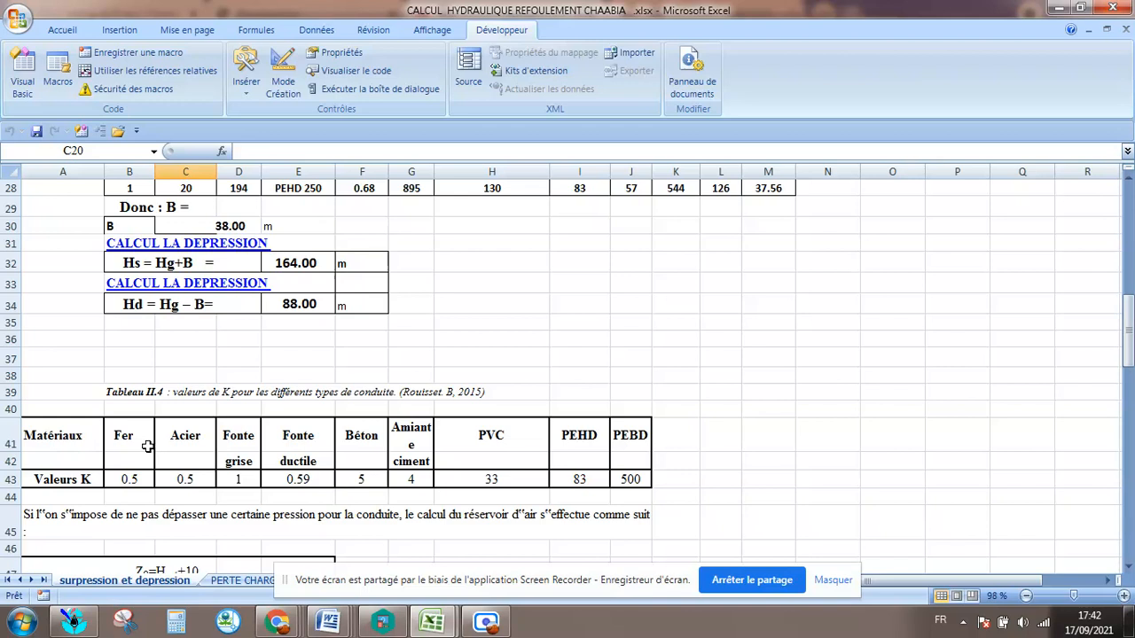
left_click(313, 480)
left_click(296, 429)
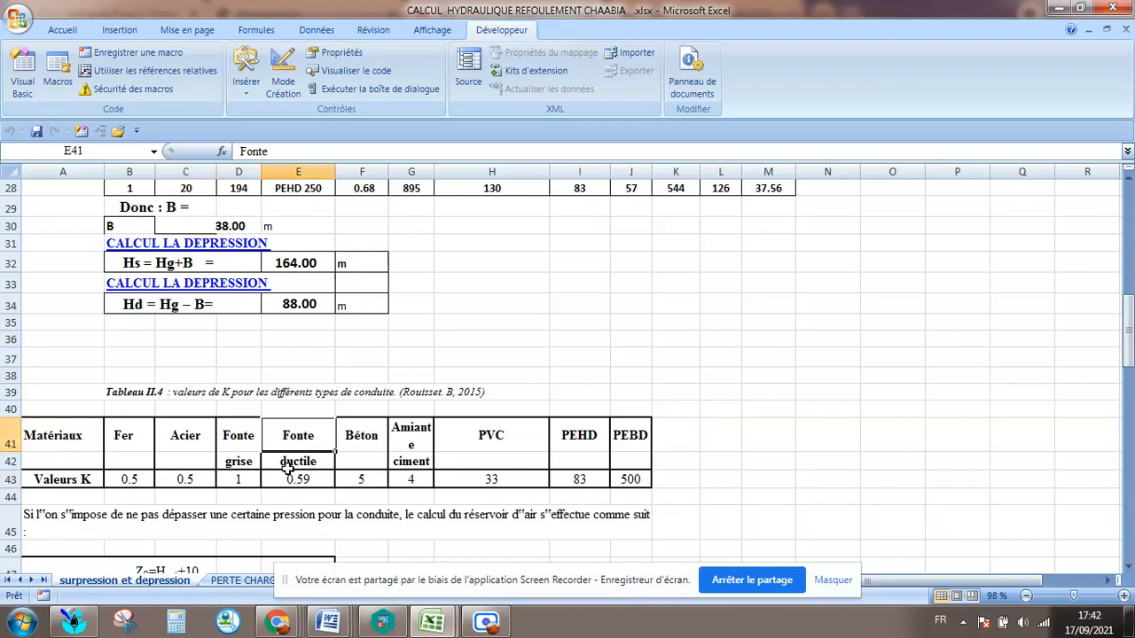
left_click(288, 464)
left_click(277, 480)
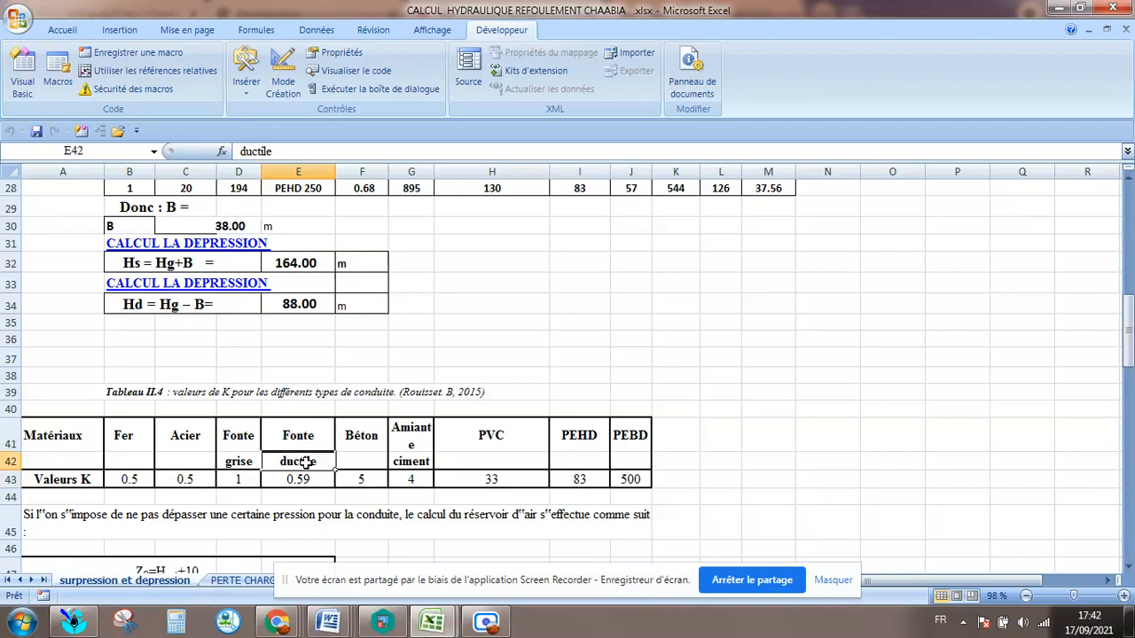
left_click(364, 481)
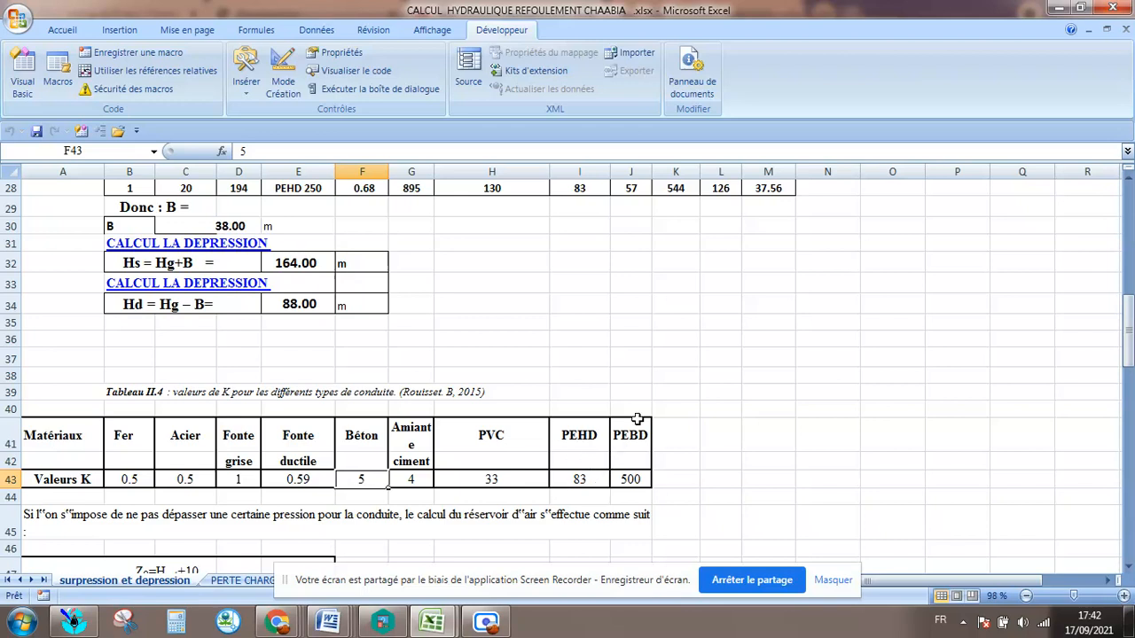
left_click(595, 482)
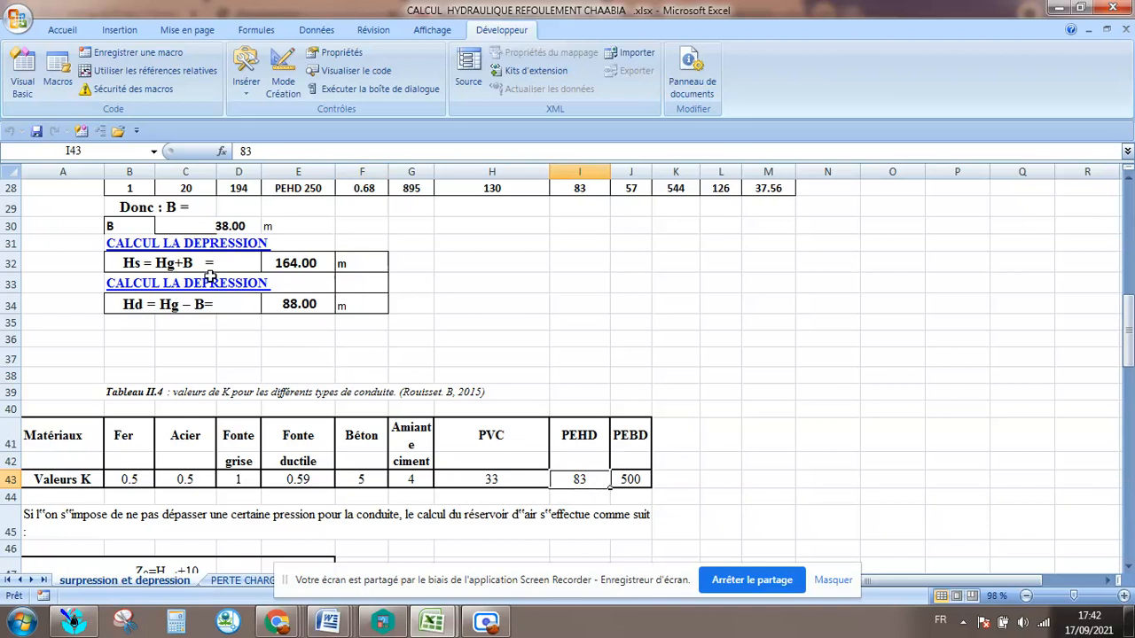
Inspect the flow rate, nominal diameter, pipe type and velocity formula in row 28 of the water hammer table.
scroll(257, 333, "up", 6)
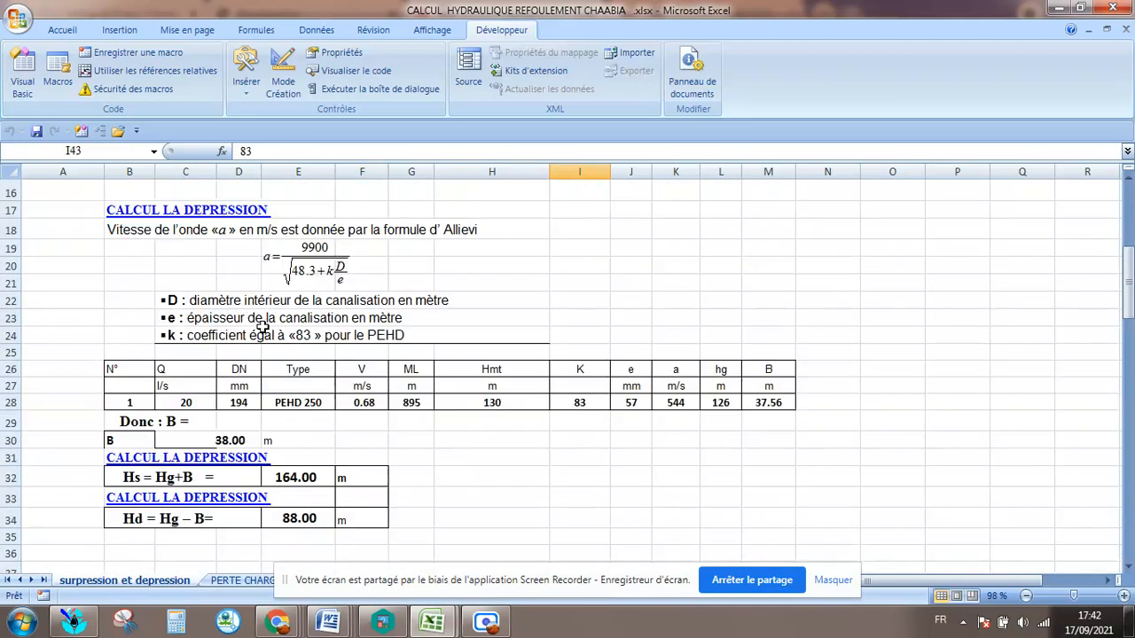
scroll(207, 338, "down", 2)
left_click(184, 374)
left_click(189, 405)
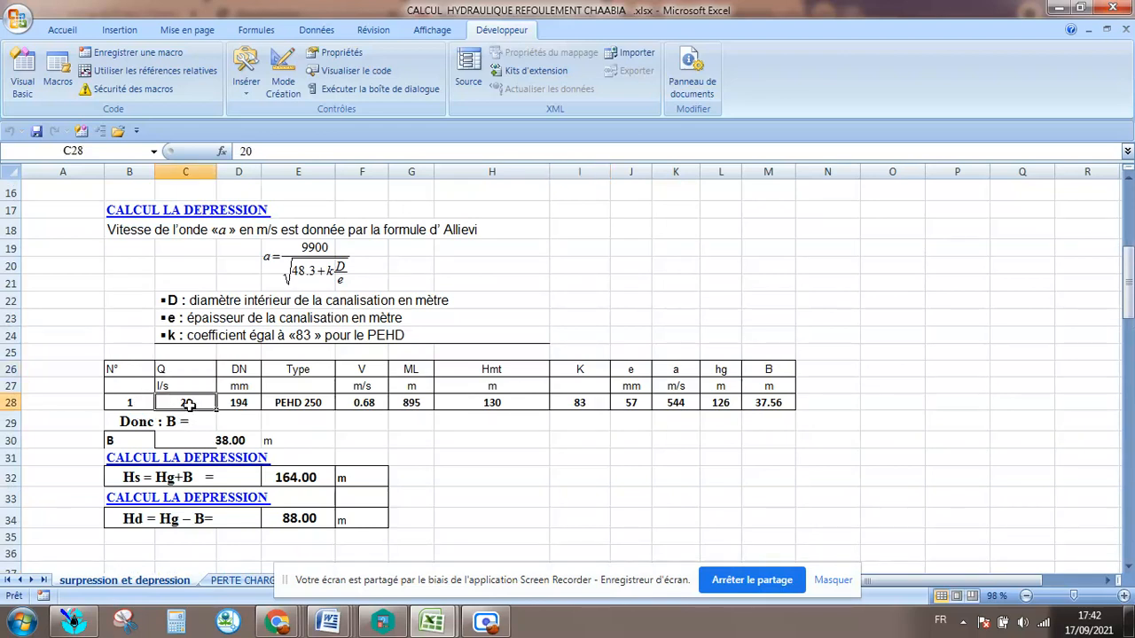
left_click(253, 403)
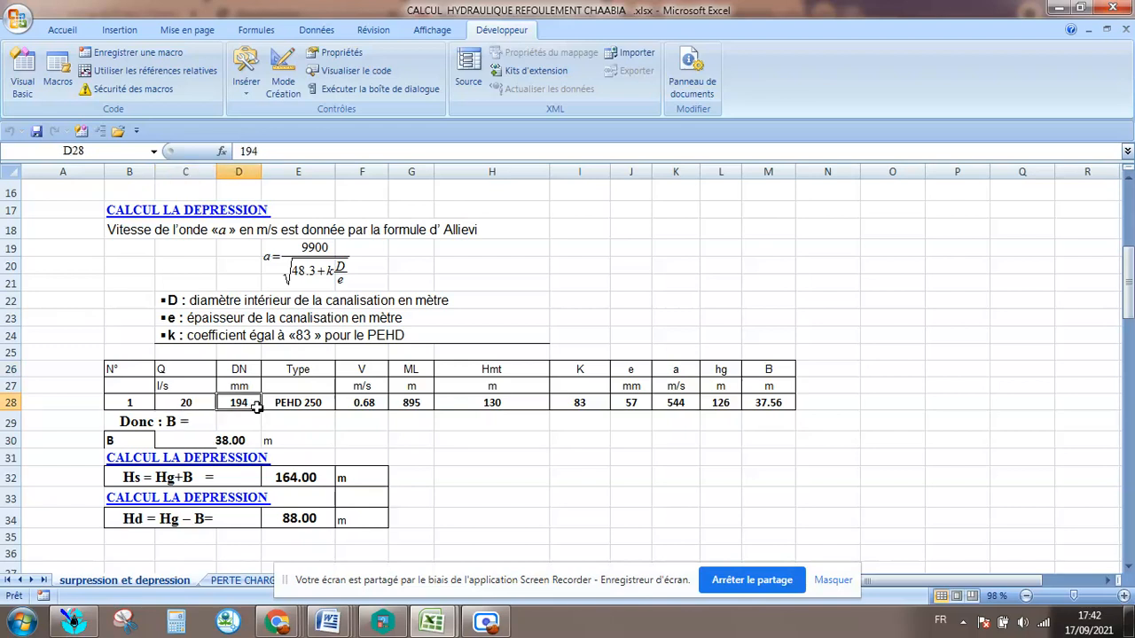
left_click(315, 402)
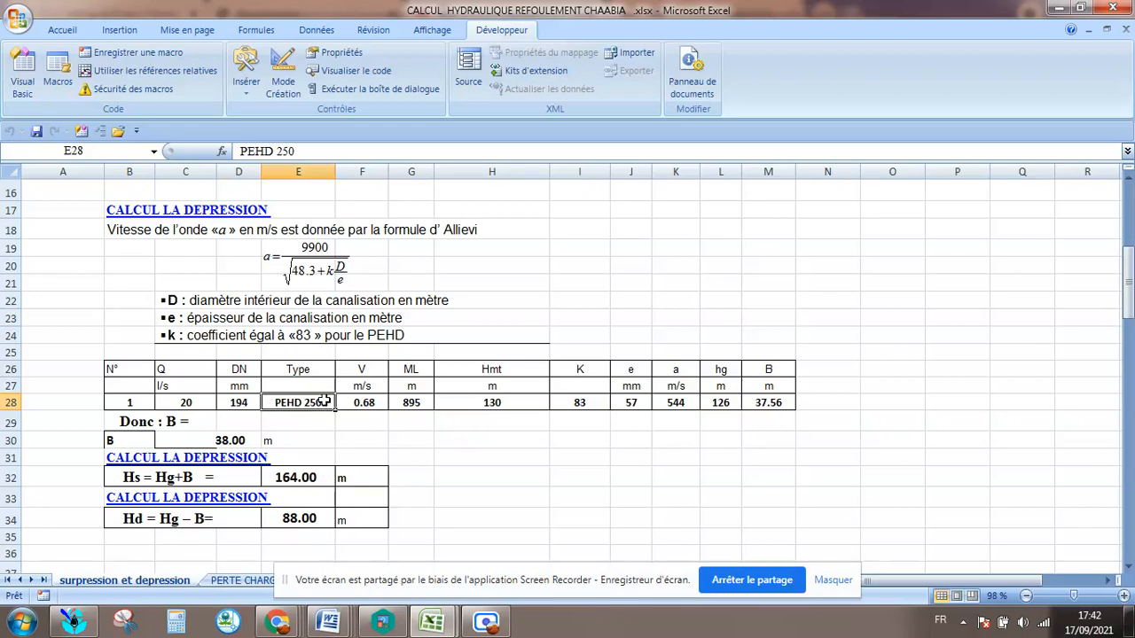
left_click(314, 386)
left_click(314, 400)
left_click(233, 402)
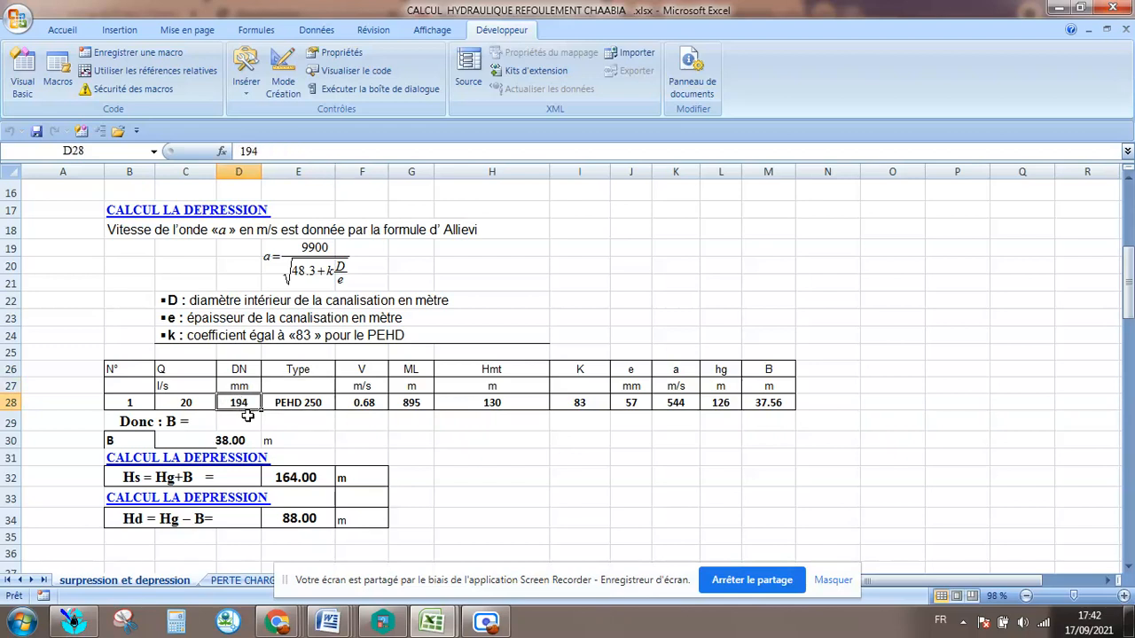
left_click(375, 404)
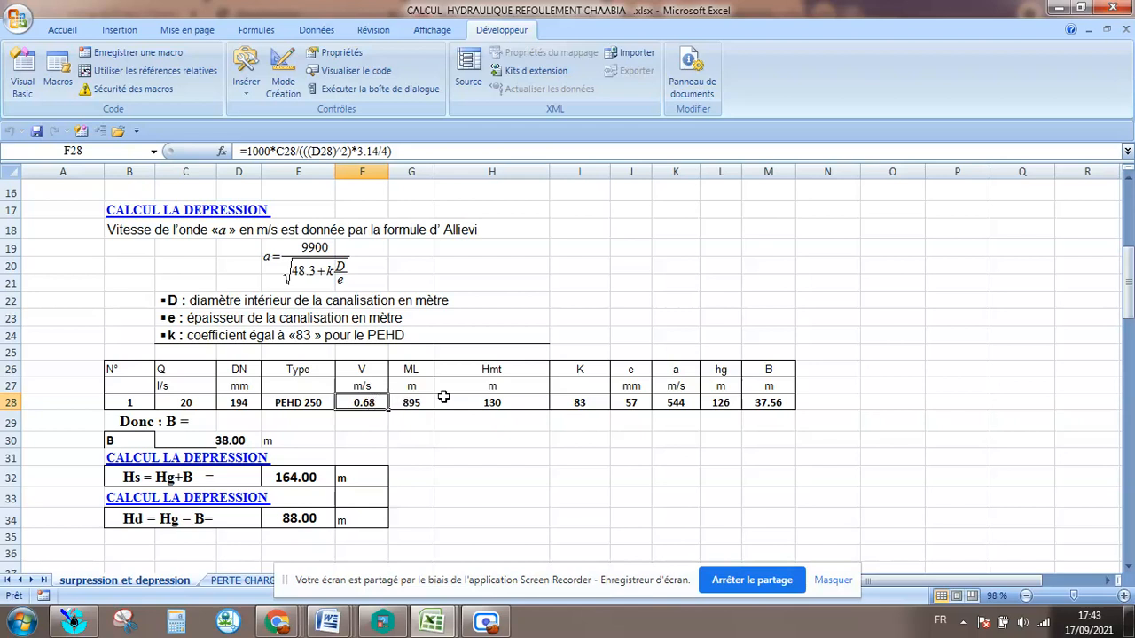
Set the pipe length ML in cell G28 to 800 m, matching the length L in the Vibert calculation table.
left_click(423, 402)
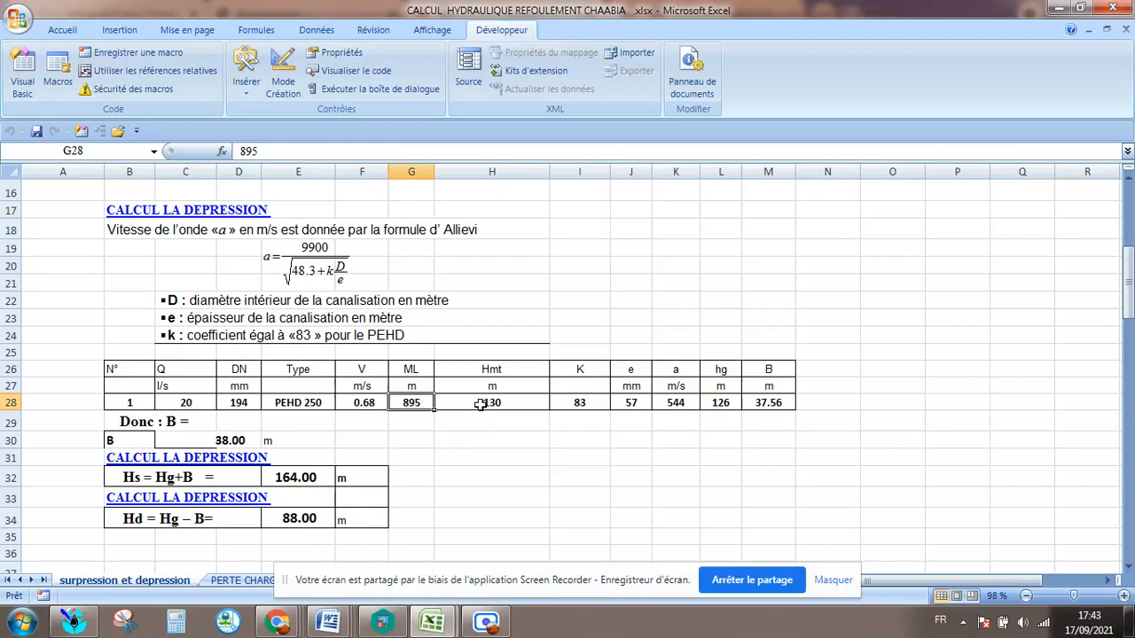
scroll(404, 404, "down", 8)
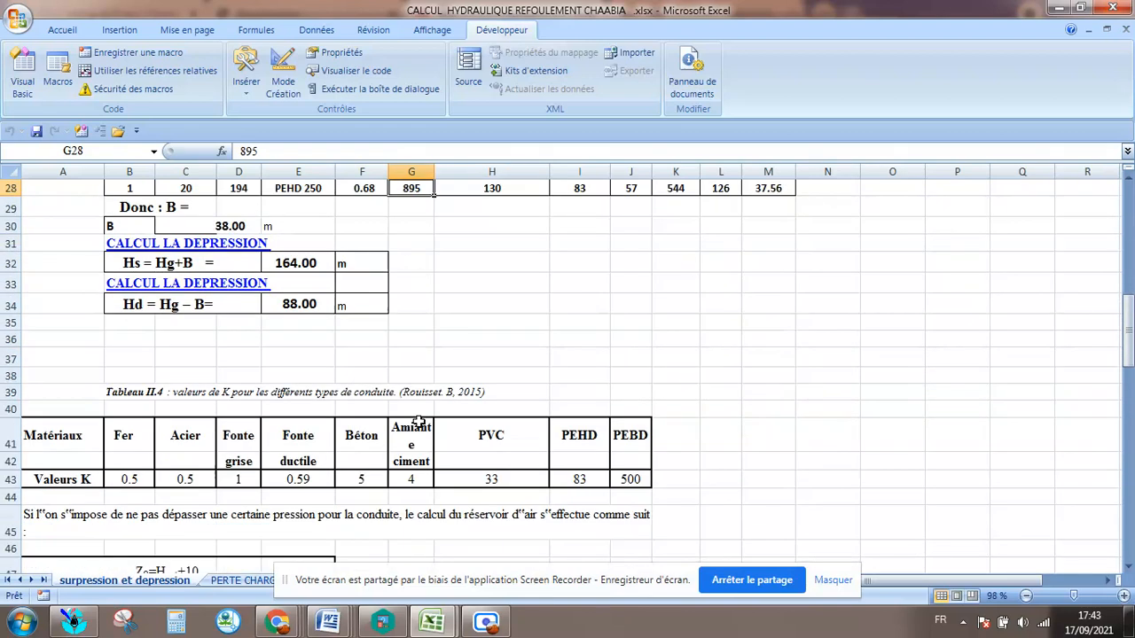
scroll(419, 402, "down", 3)
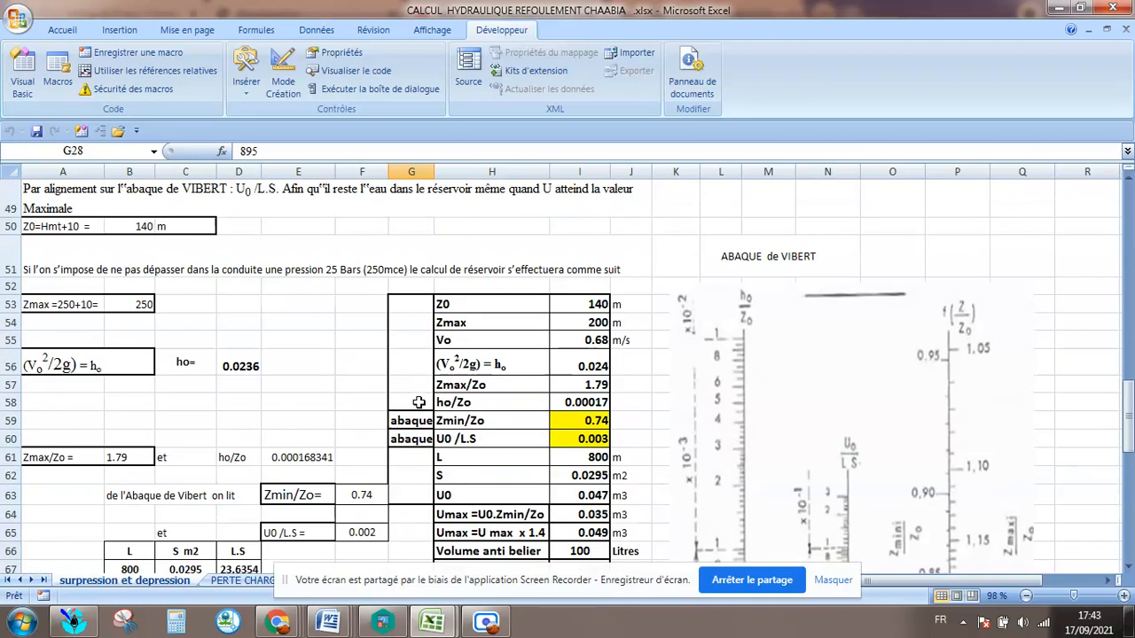
scroll(419, 402, "down", 2)
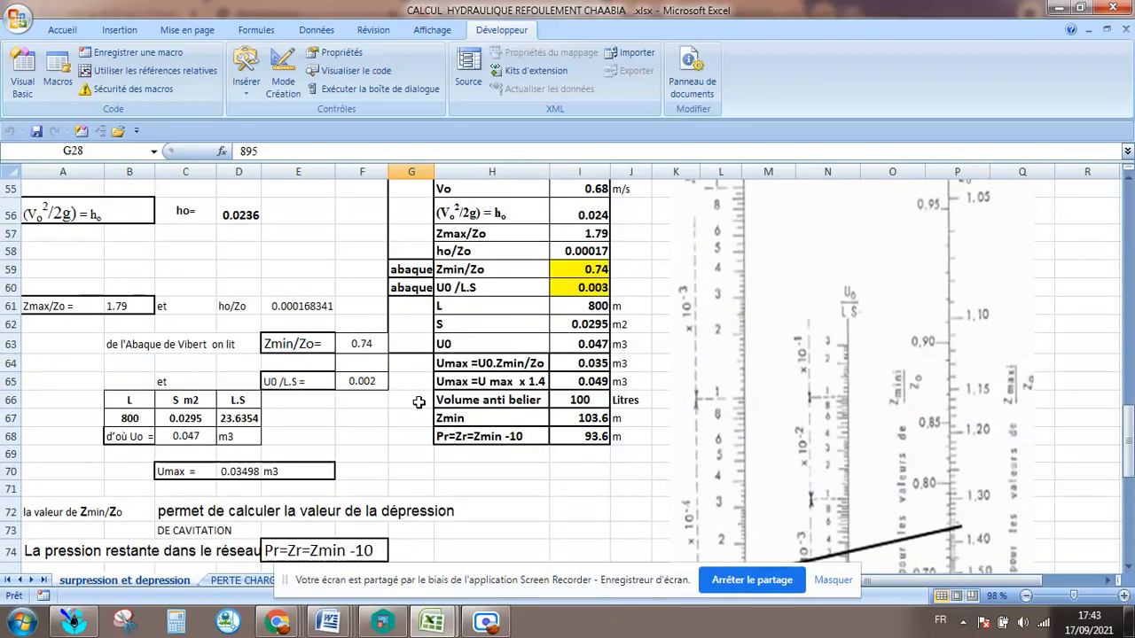
scroll(418, 402, "up", 8)
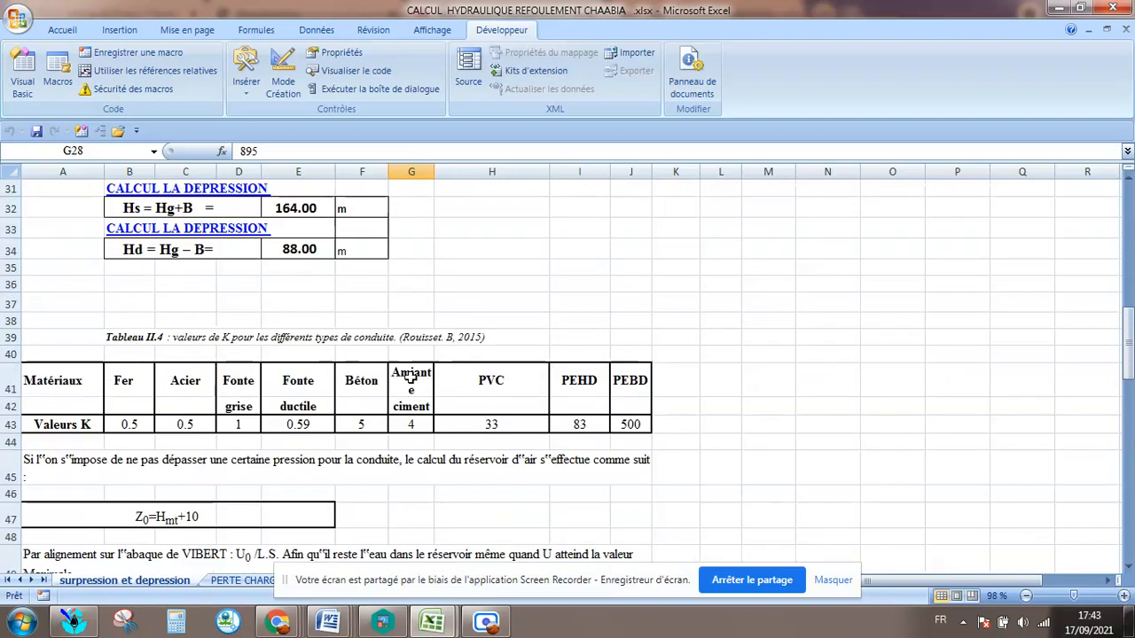
scroll(306, 396, "up", 4)
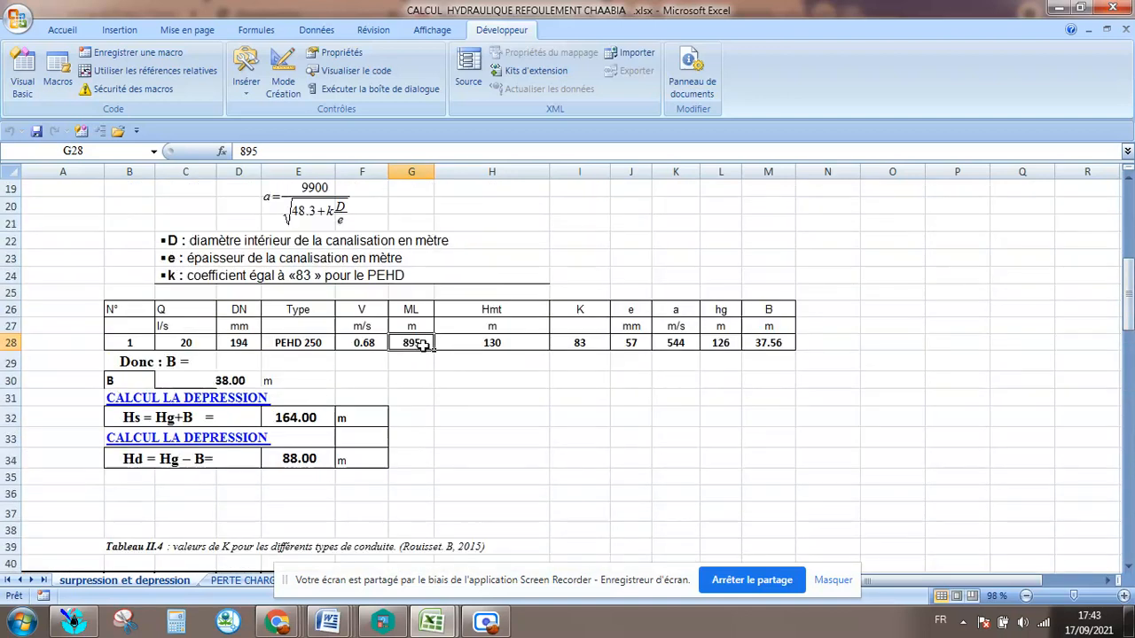
type("800")
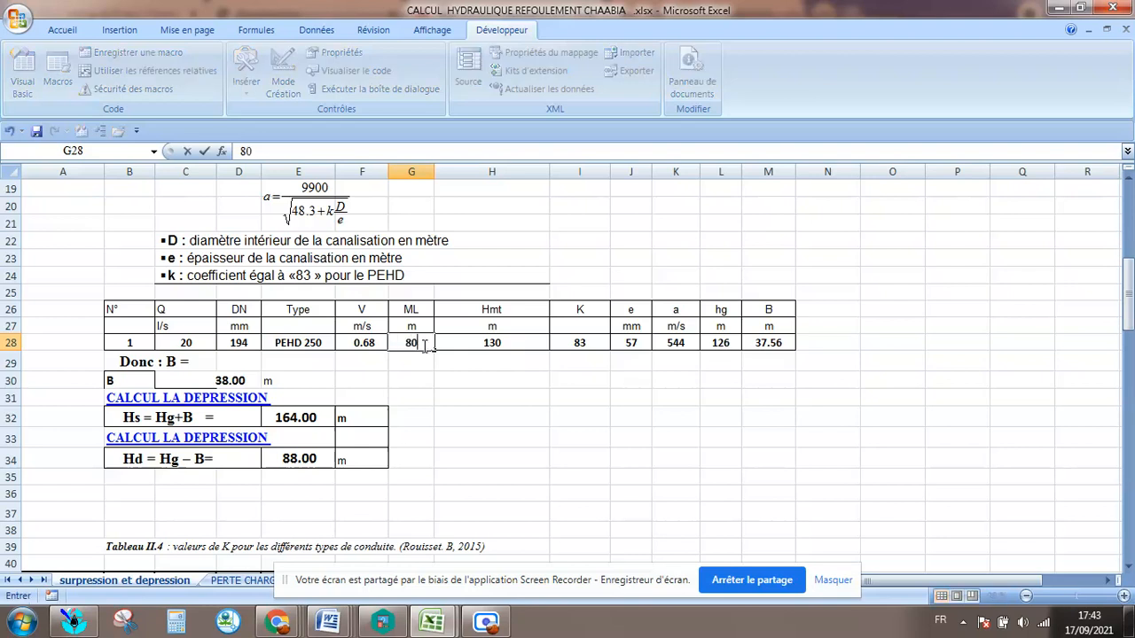
left_click(534, 343)
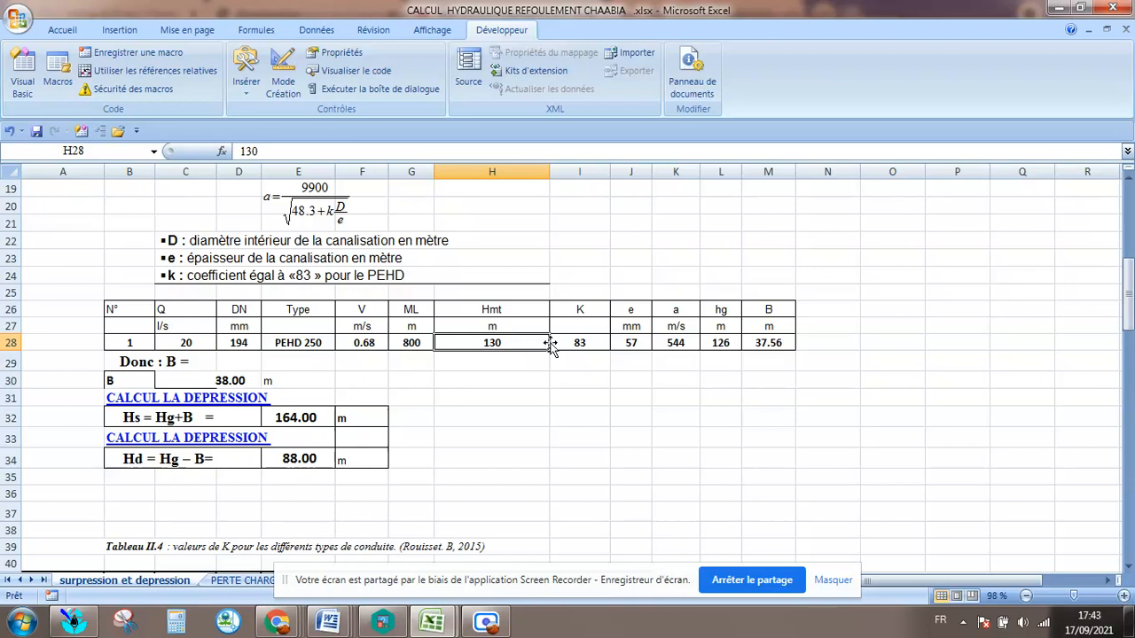
Check the K, thickness, wave velocity, hg and B cells in row 28, comparing the velocity calculation with the Allievi equation.
left_click(596, 342)
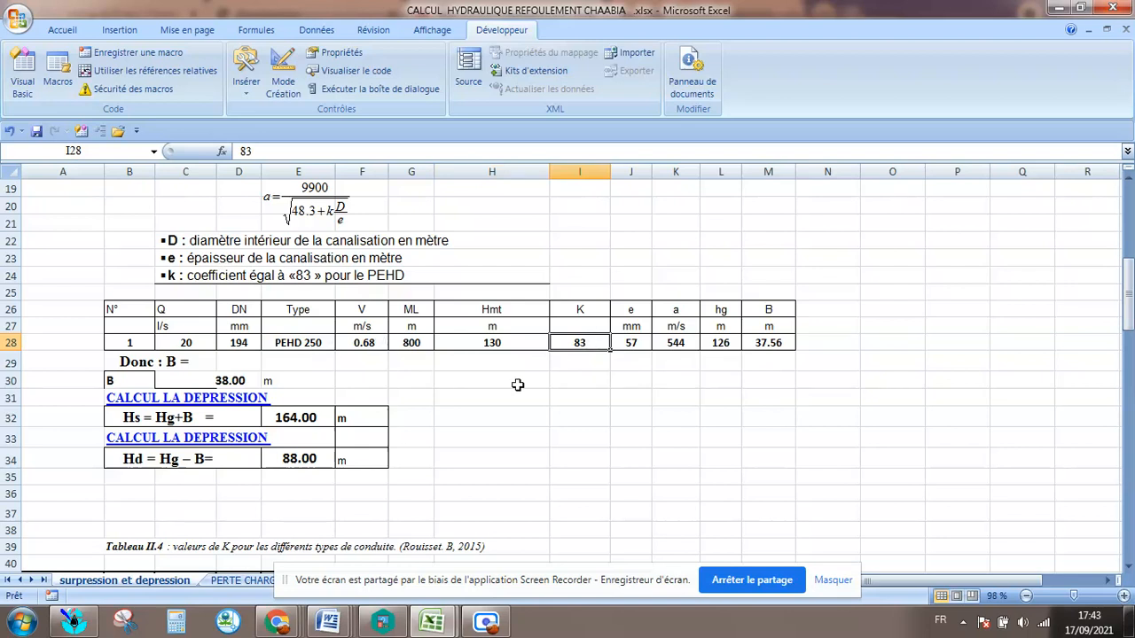
left_click(626, 343)
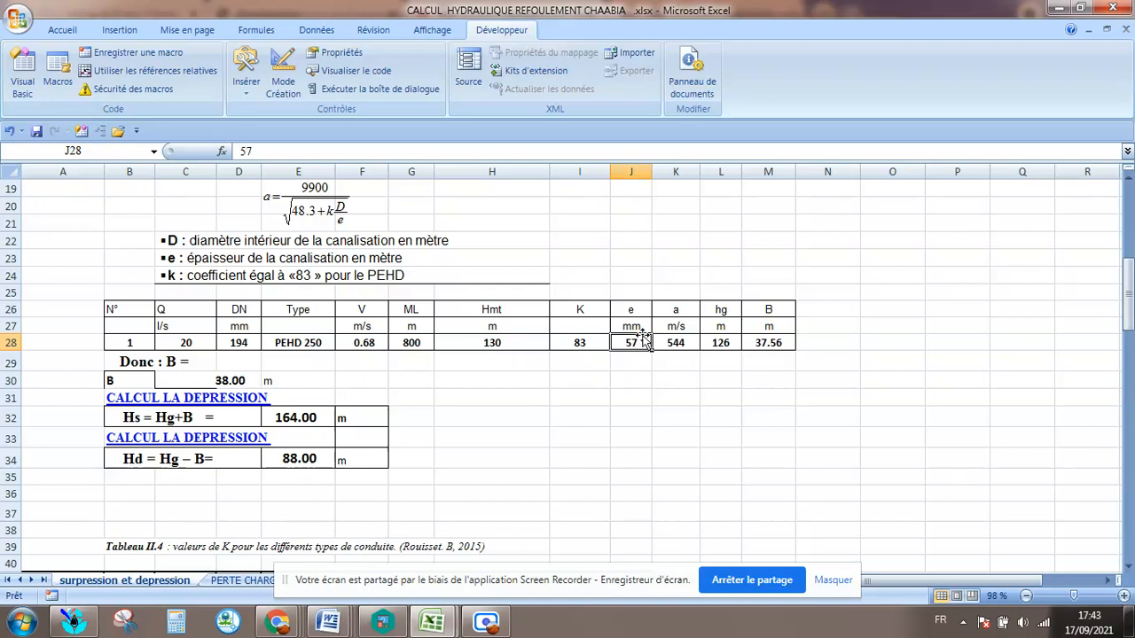
left_click(676, 346)
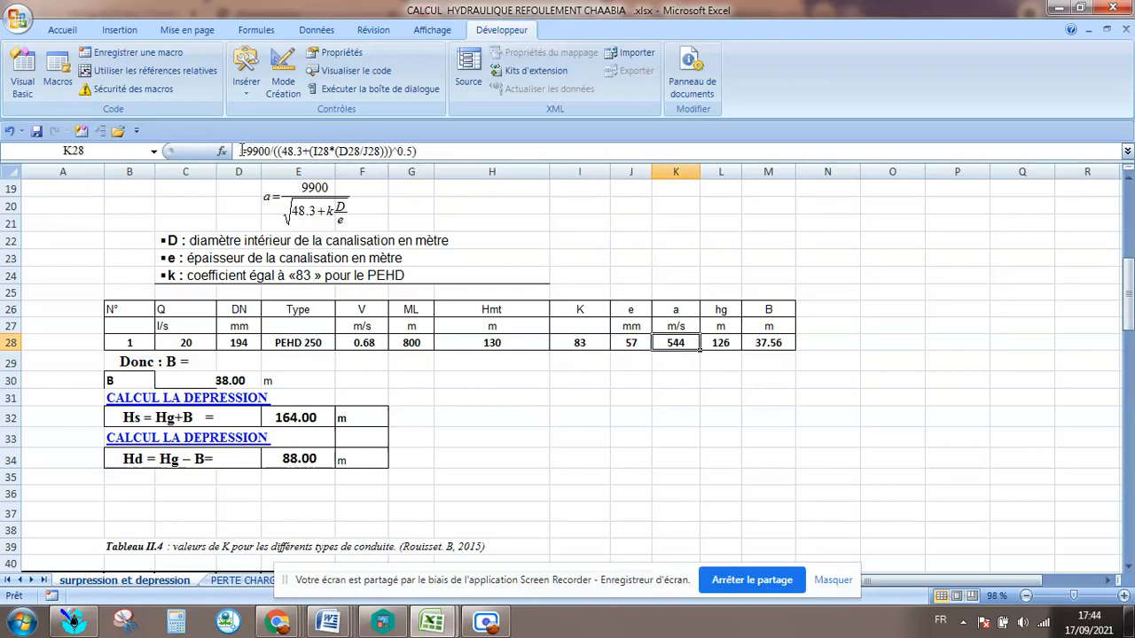
left_click(276, 194)
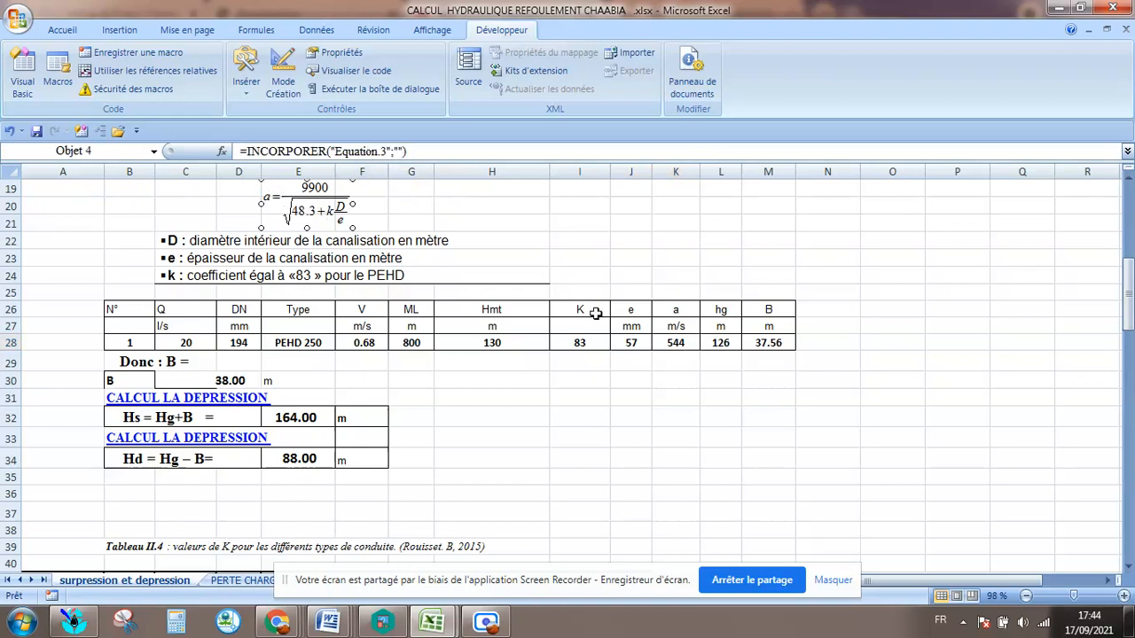
left_click(668, 345)
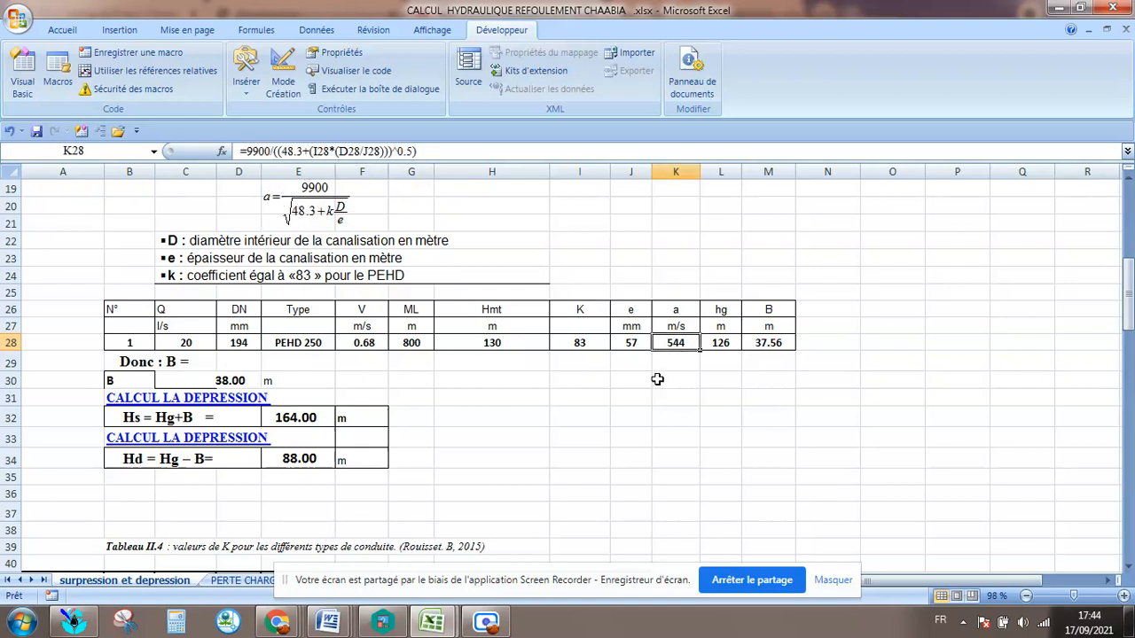
left_click(735, 342)
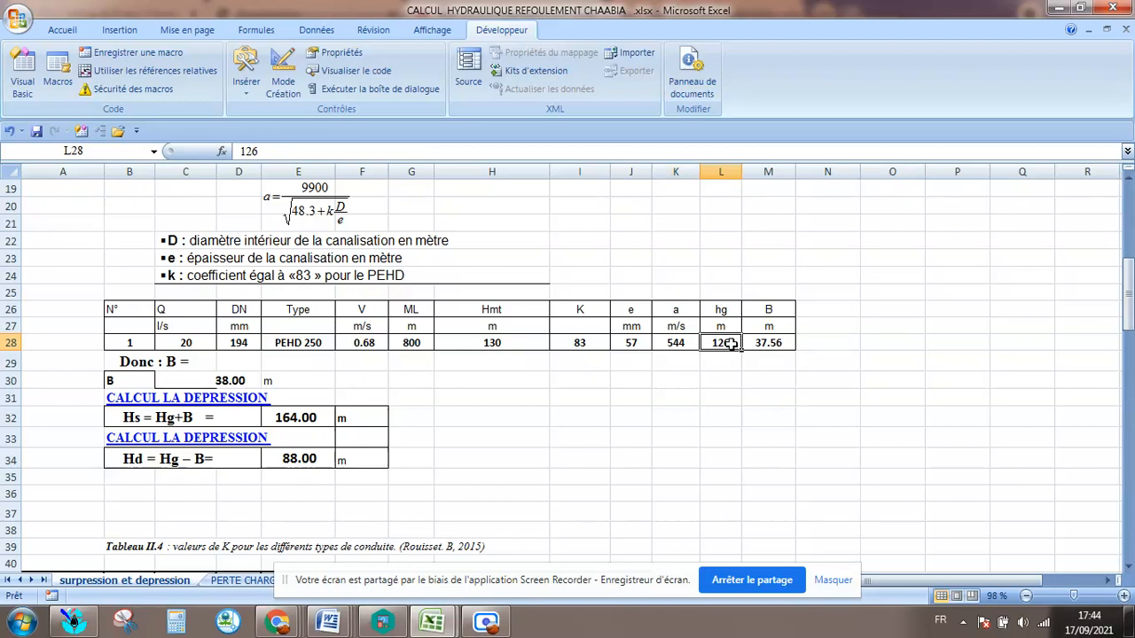
left_click(776, 345)
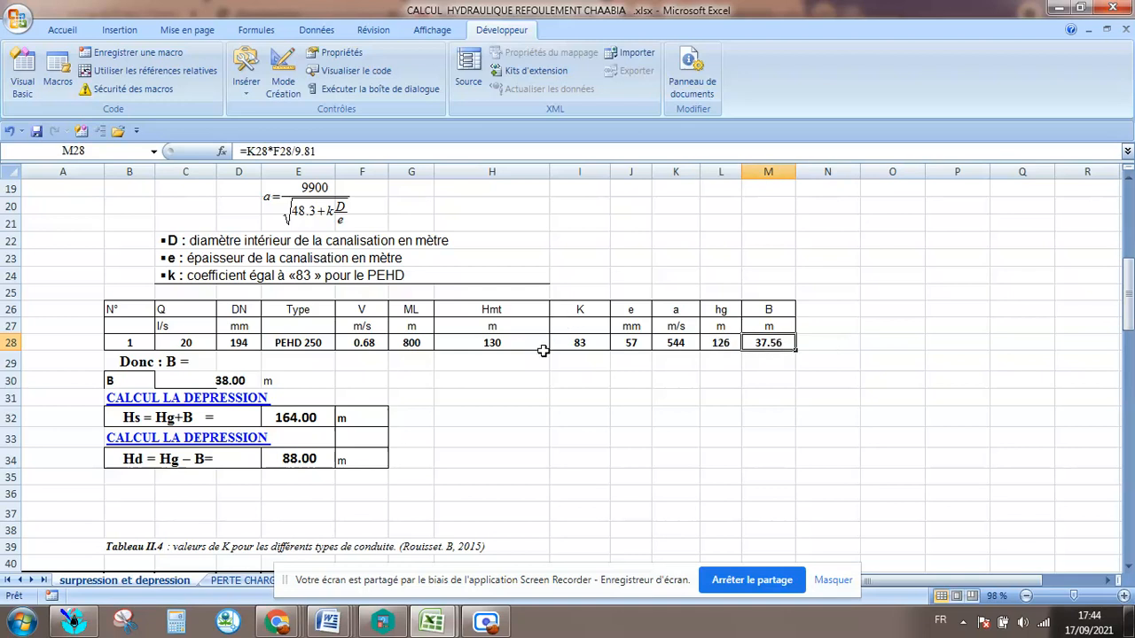
Compare the surpression, depression and Allievi formulas with the row 28 data, and inspect the rounded B value in C30.
scroll(469, 327, "up", 3)
scroll(463, 321, "down", 2)
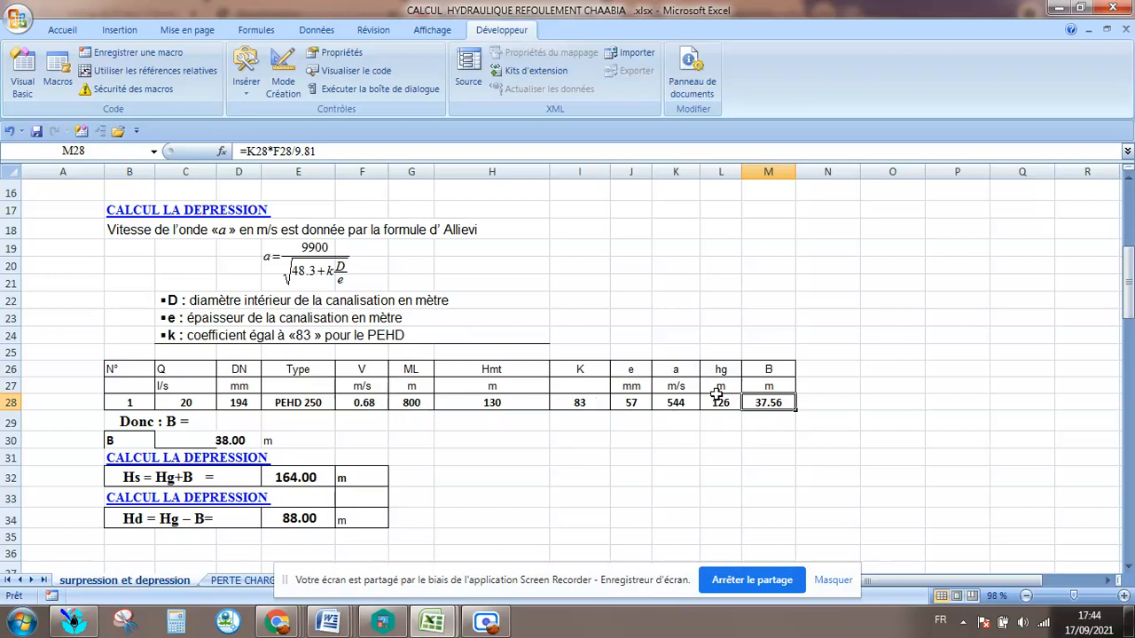
scroll(372, 229, "up", 5)
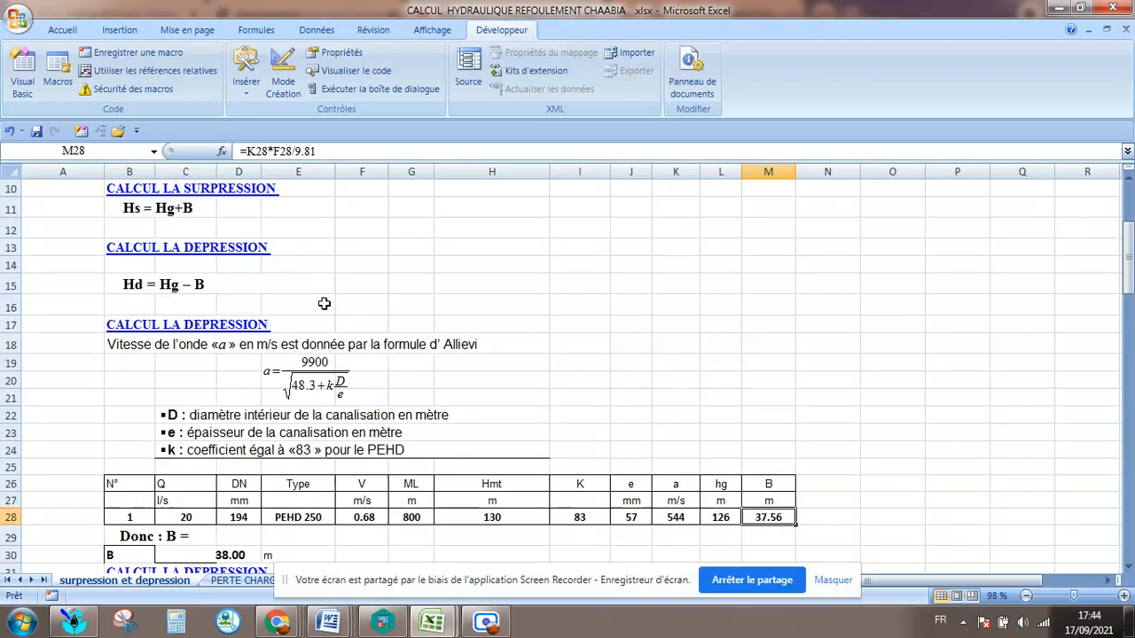
scroll(424, 337, "down", 6)
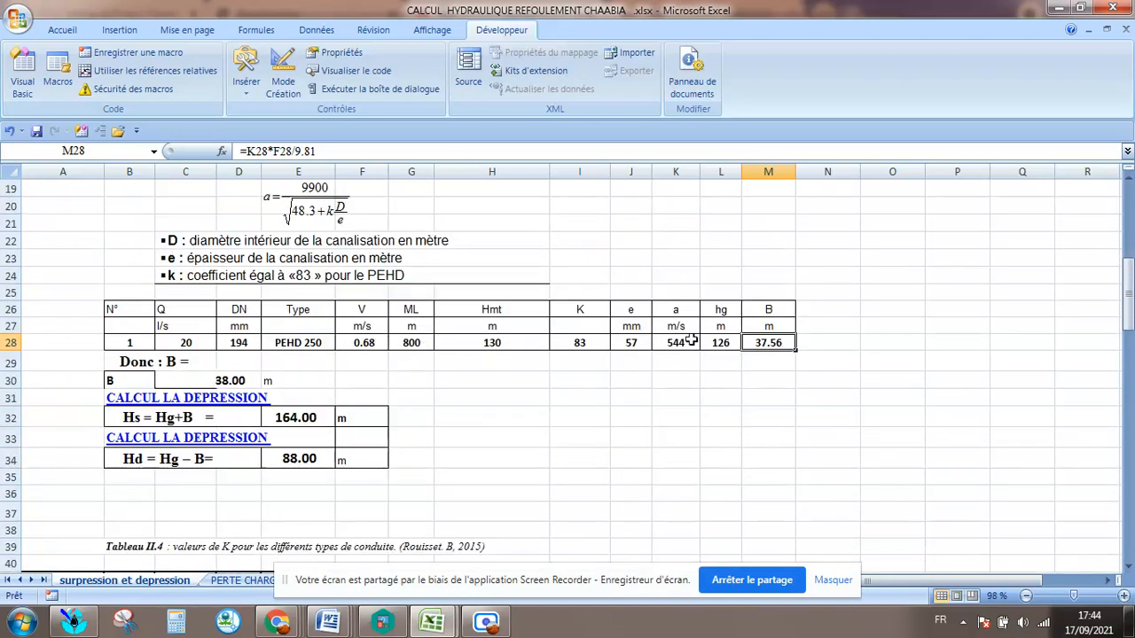
left_click(211, 380)
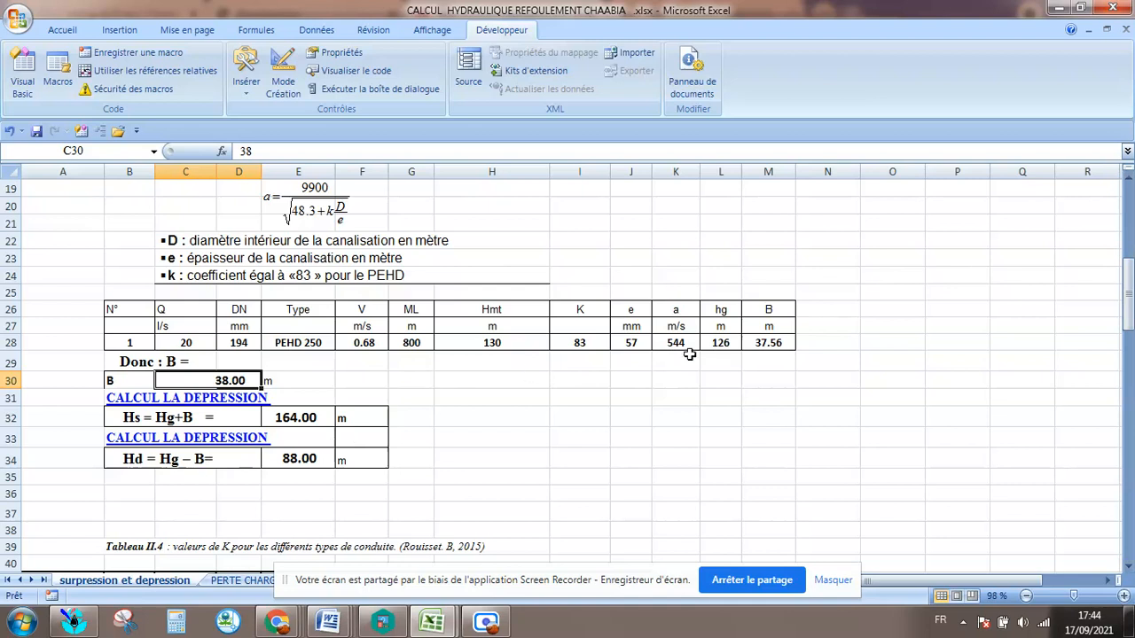
Check the Hs and Hd formulas in cells E32 and E34 against Hg+B and Hg−B.
left_click(313, 462)
left_click(320, 422)
left_click(313, 462)
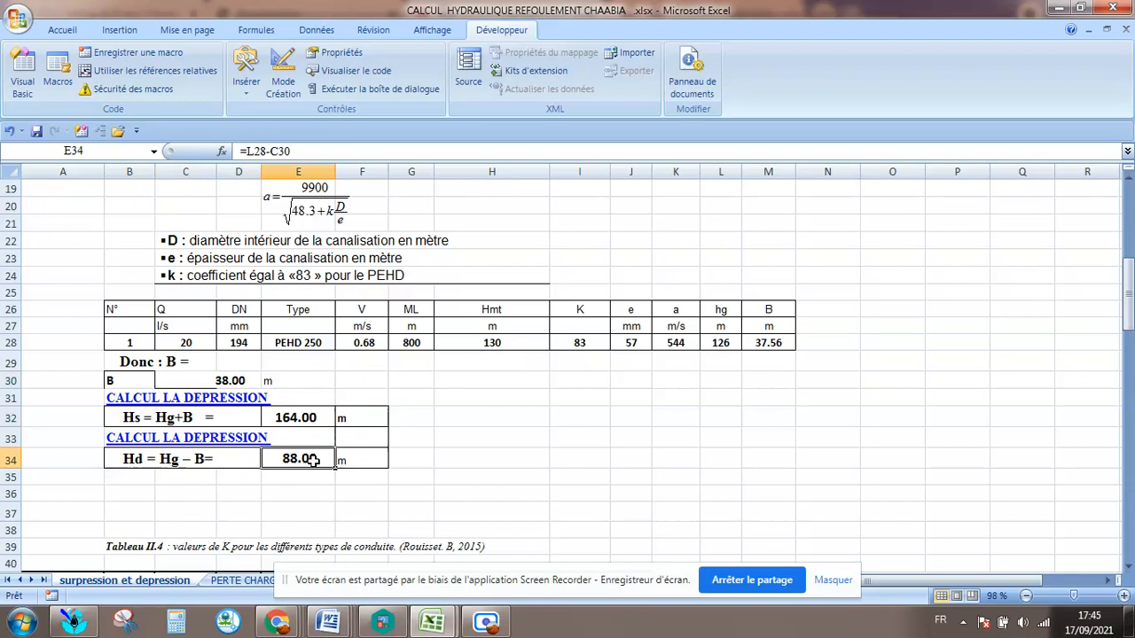
scroll(313, 461, "down", 2)
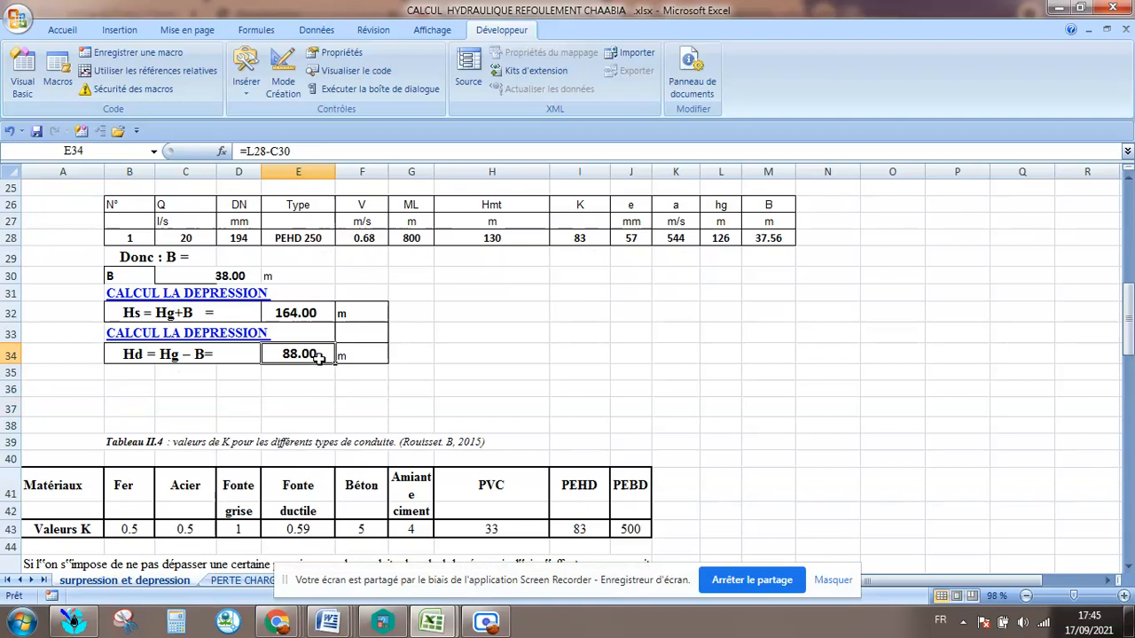
scroll(319, 355, "up", 2)
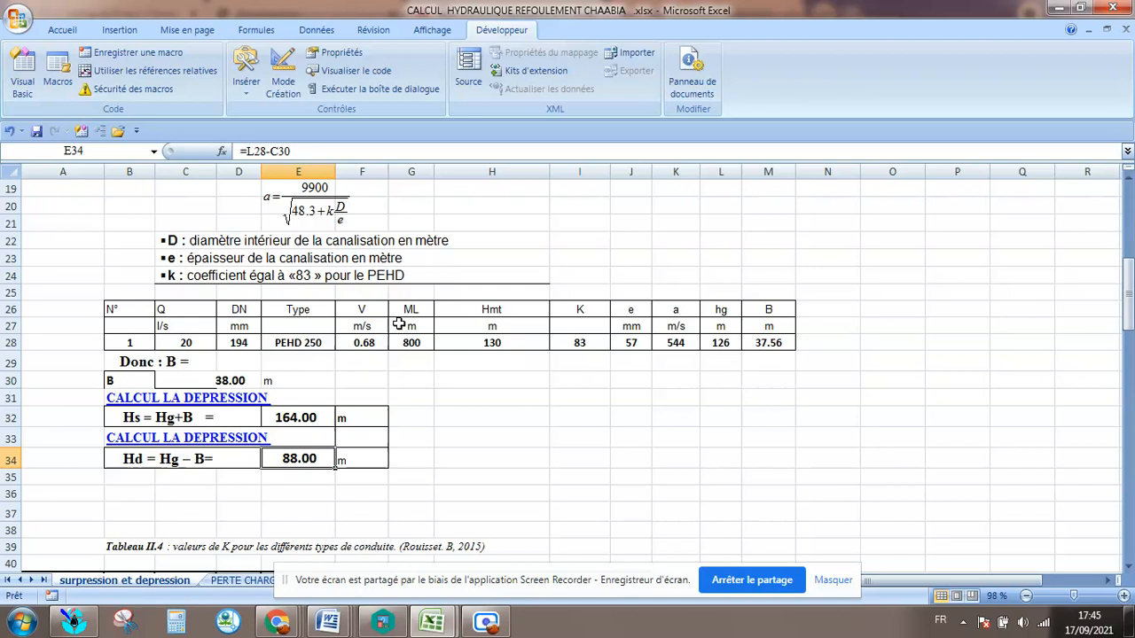
left_click(320, 424)
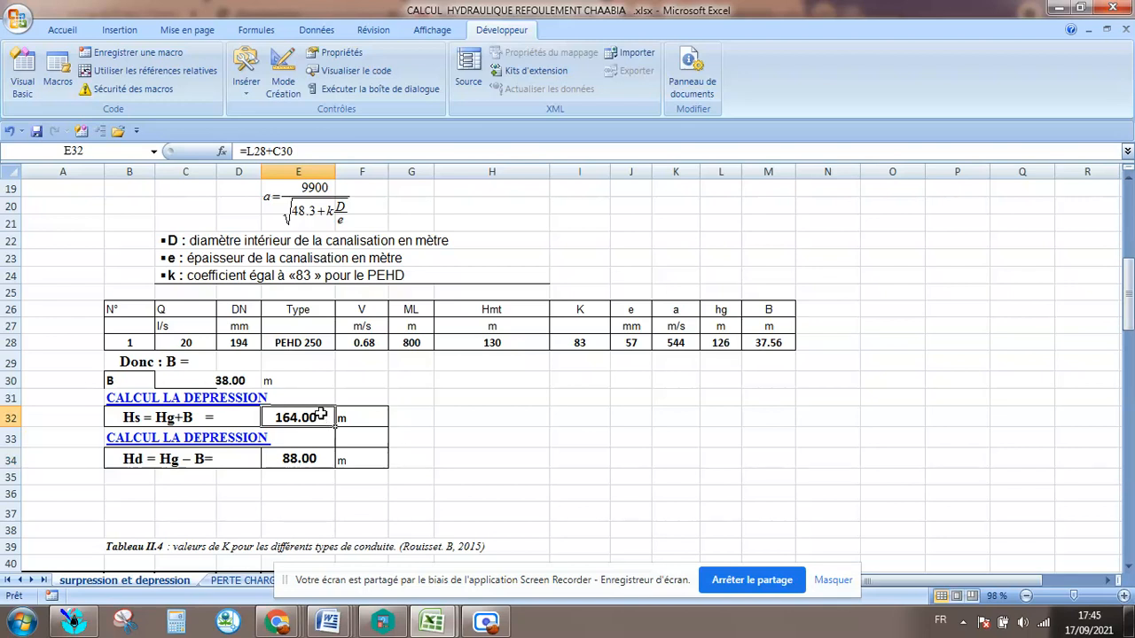
left_click(308, 464)
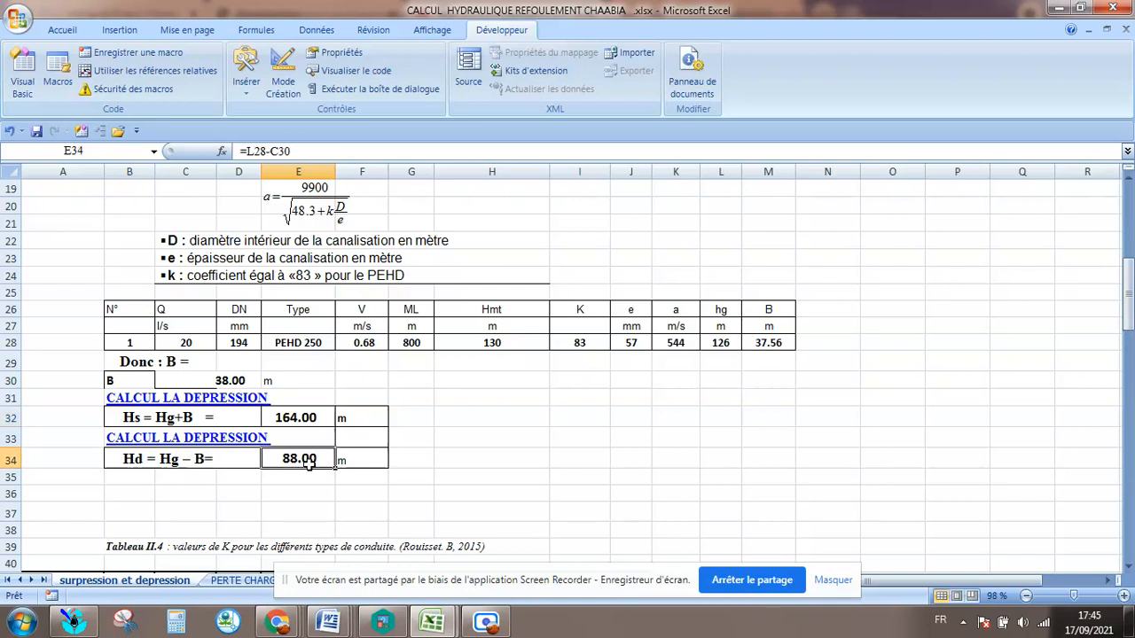
Look through the air reservoir calculation below Tableau II.4, from the Z0 formula to the Vibert results table.
scroll(309, 463, "down", 2)
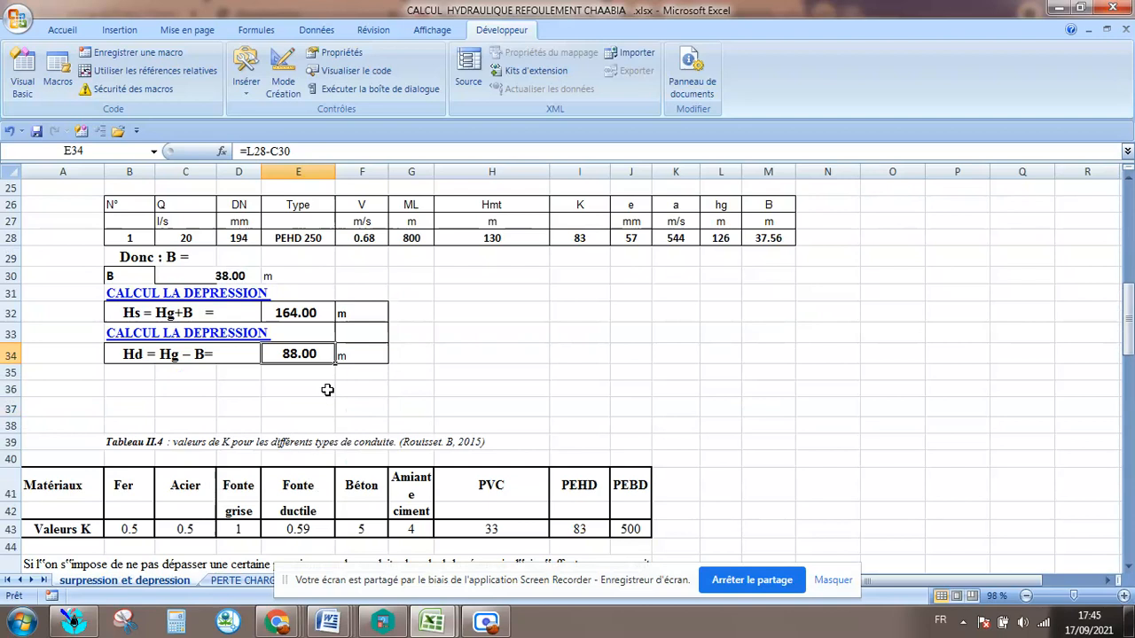
left_click(496, 349)
left_click(364, 382)
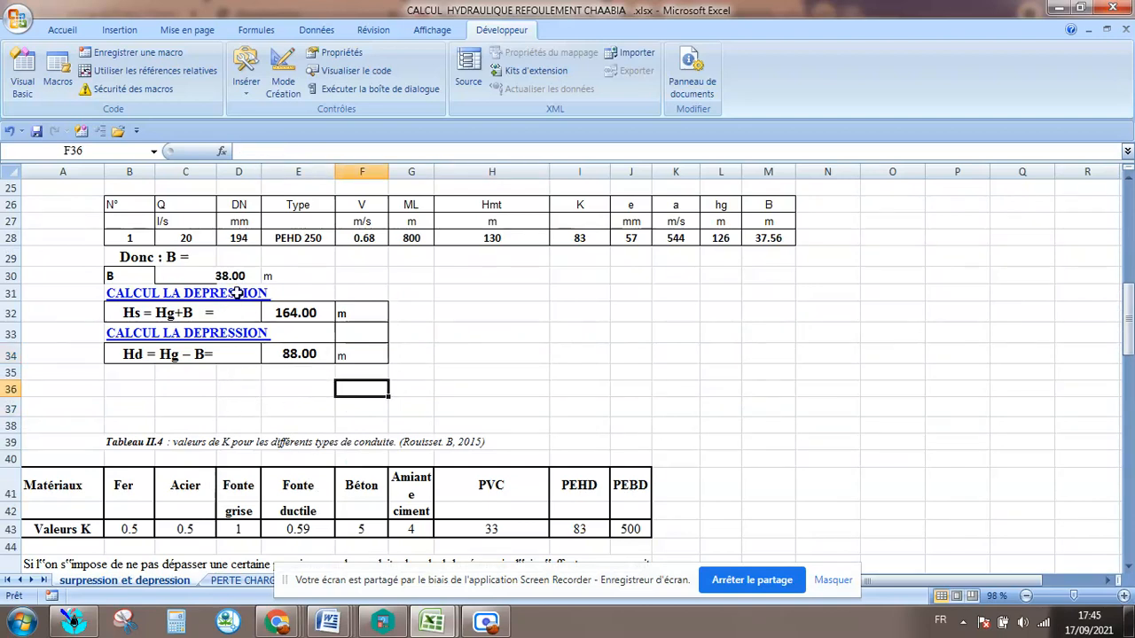
left_click(280, 409)
scroll(273, 406, "down", 2)
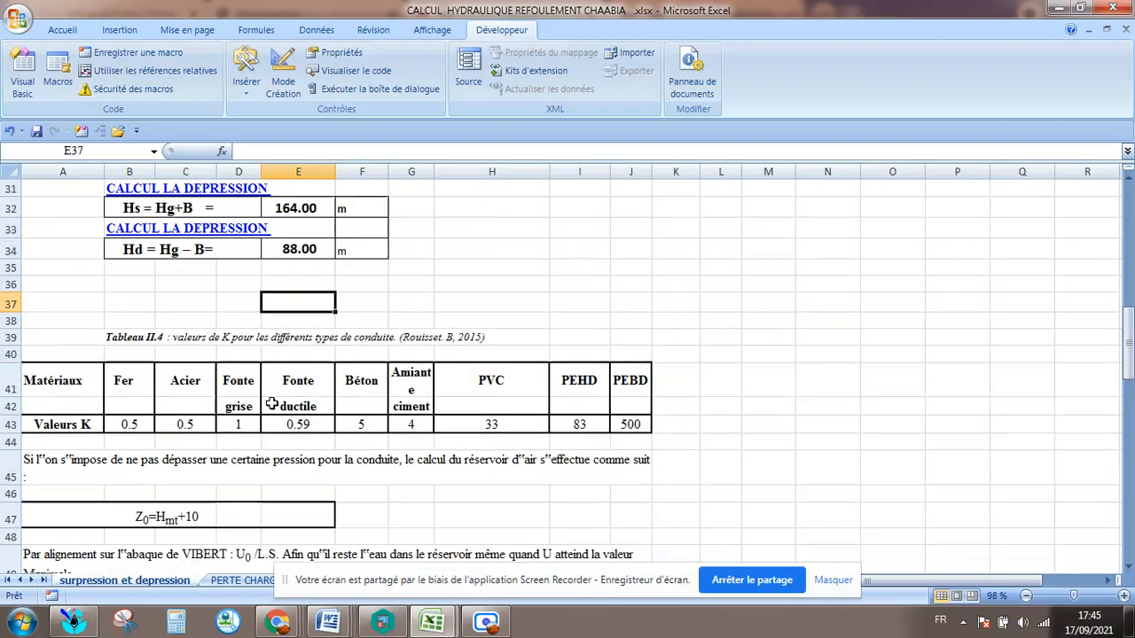
scroll(253, 390, "down", 3)
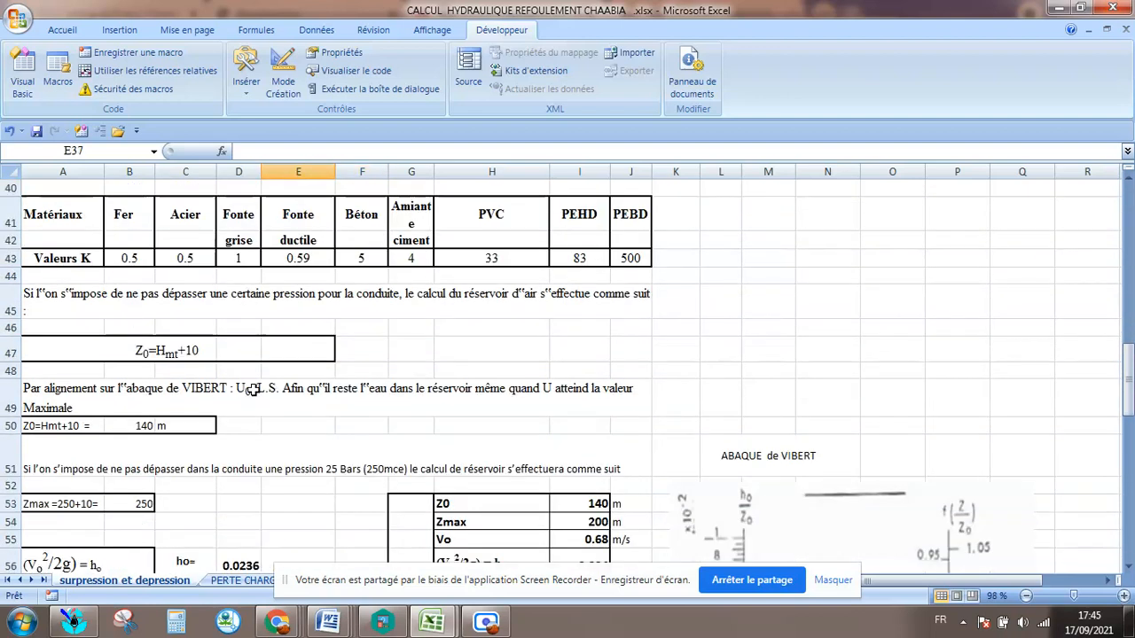
scroll(339, 363, "down", 1)
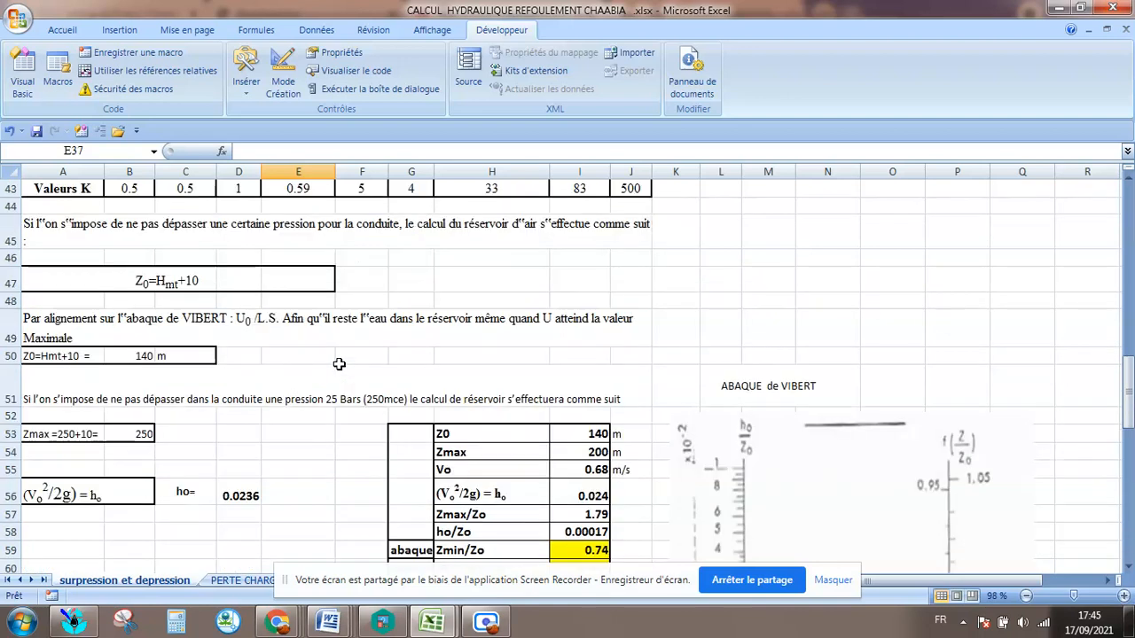
scroll(638, 391, "down", 2)
scroll(619, 376, "down", 2)
Examine the ABAQUE de VIBERT chart, reviewing its ho/Z0, U0/L.S, Zmin/Z0 and Zmax/Z0 scales and the alignment line.
scroll(621, 380, "up", 3)
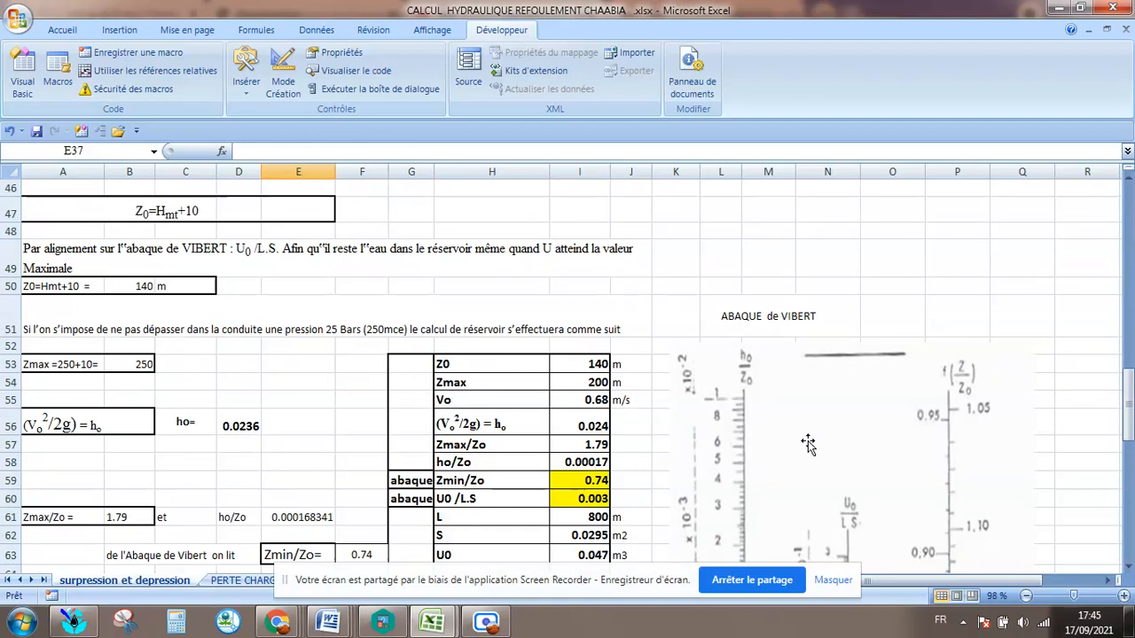
scroll(808, 445, "down", 1)
scroll(807, 445, "down", 5)
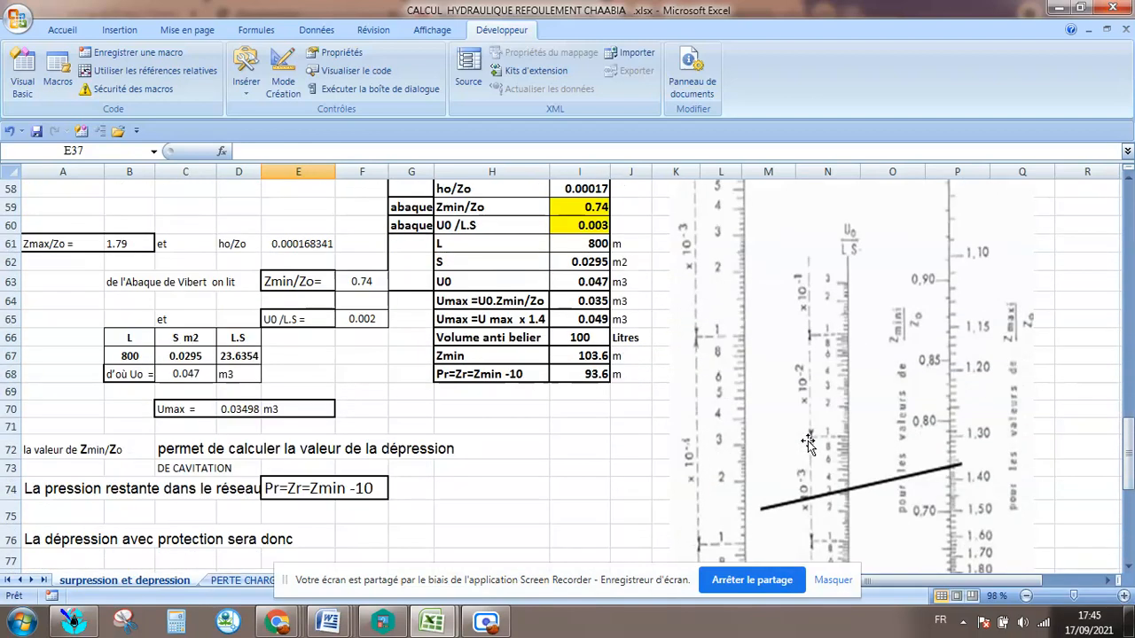
scroll(968, 431, "up", 2)
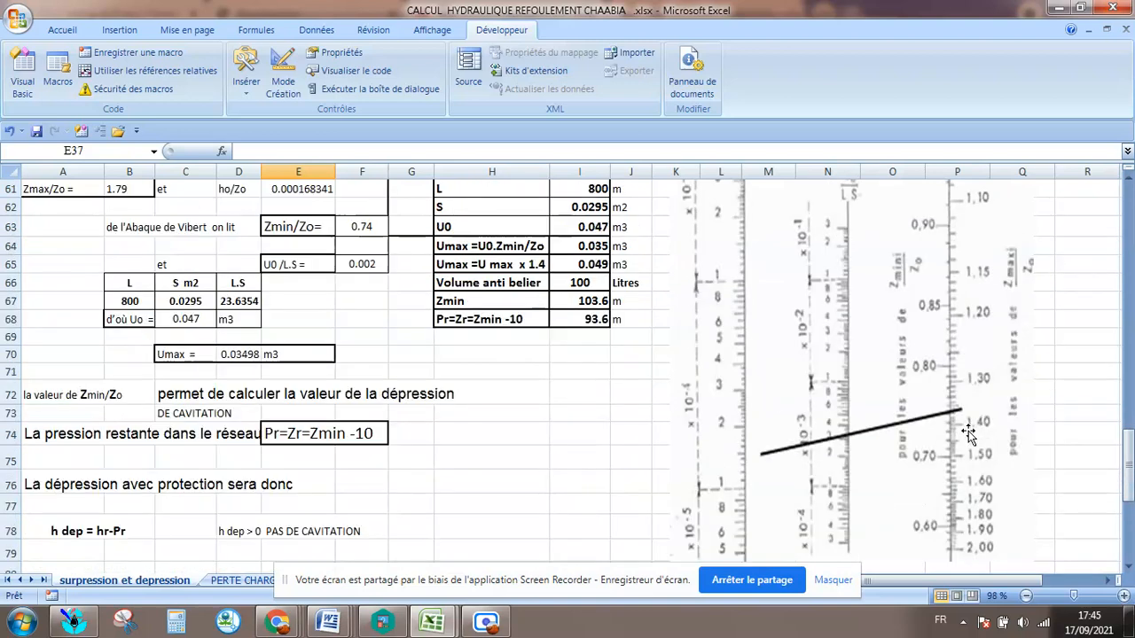
scroll(968, 430, "up", 1)
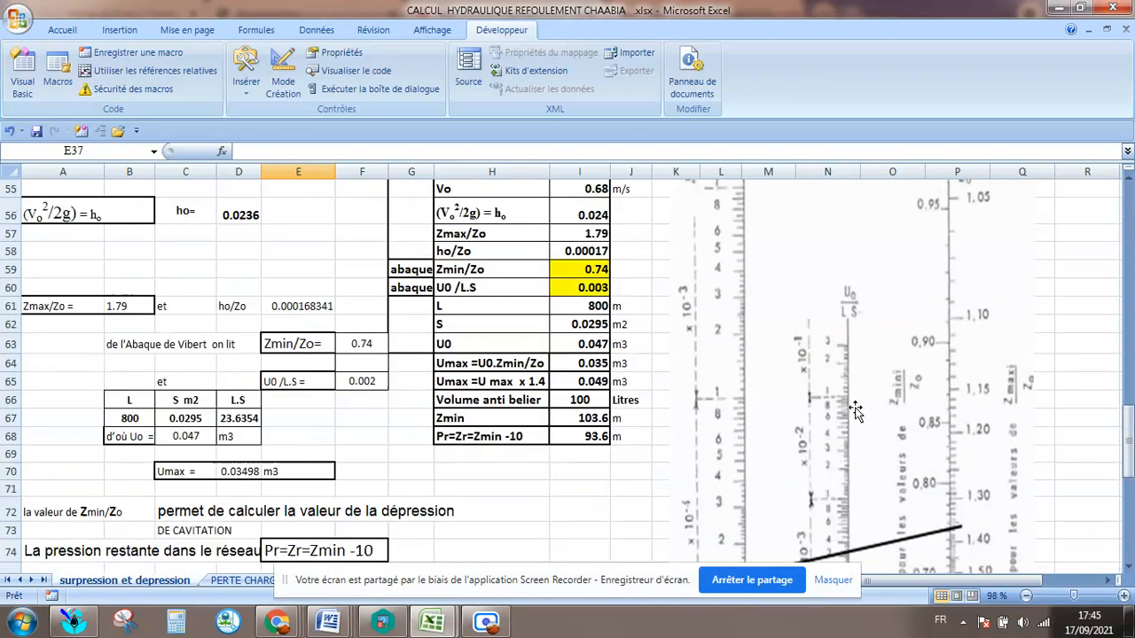
scroll(751, 422, "up", 2)
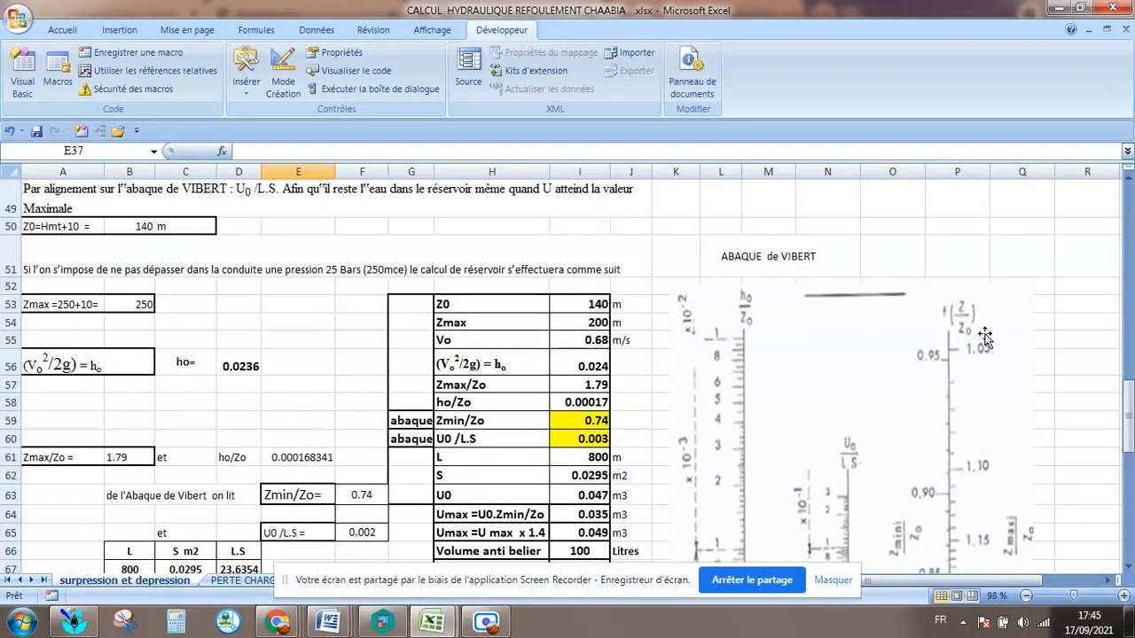
scroll(1014, 452, "down", 2)
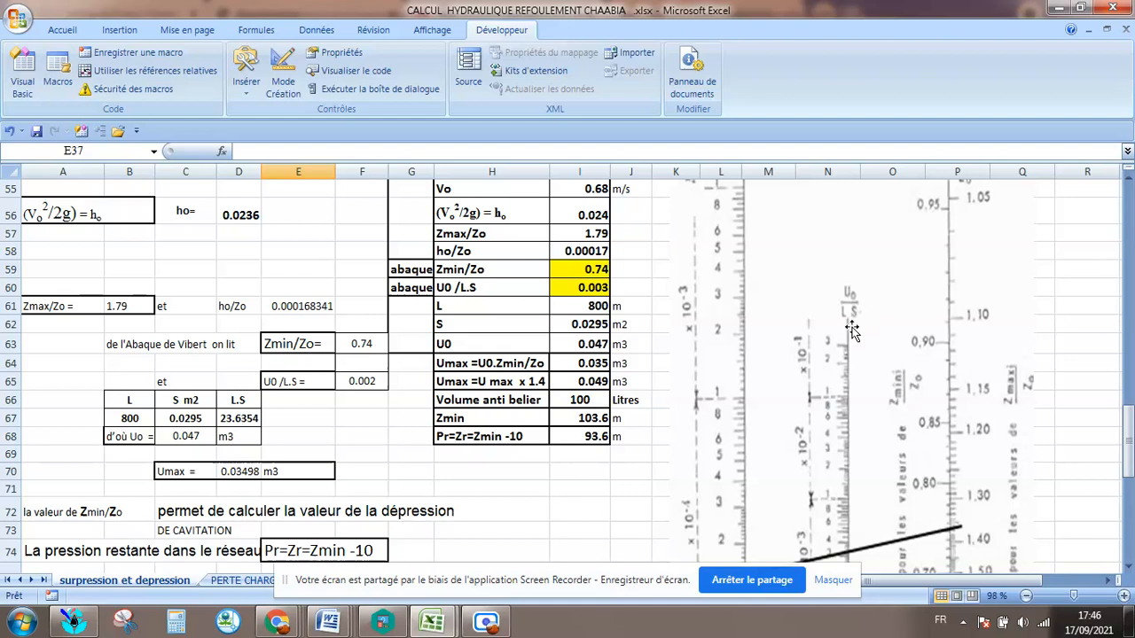
scroll(722, 342, "up", 2)
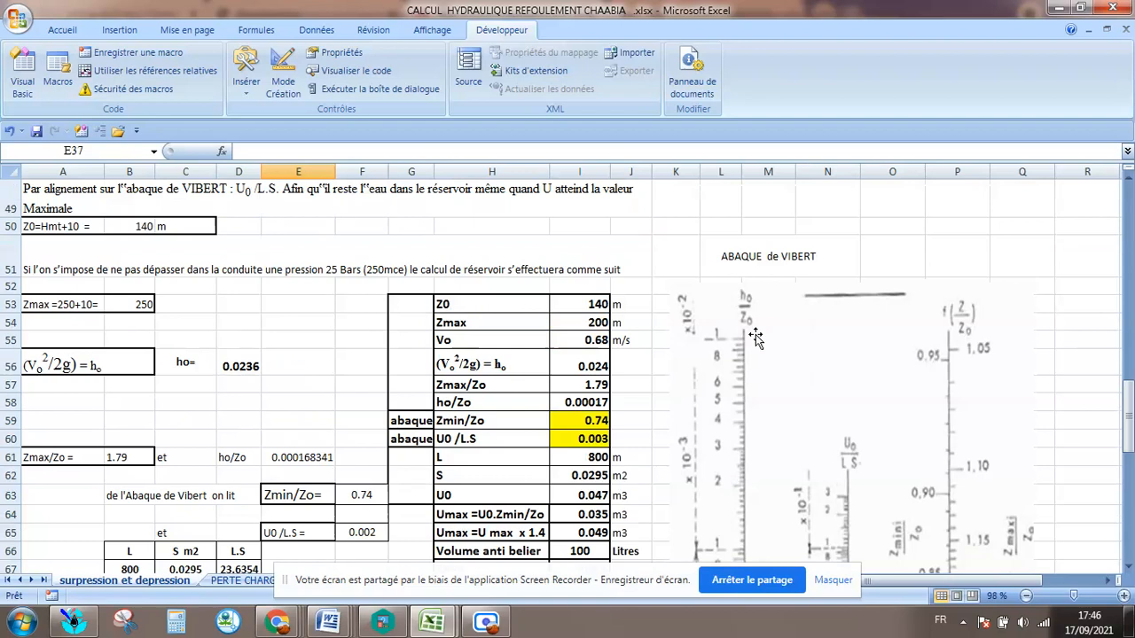
scroll(755, 334, "down", 1)
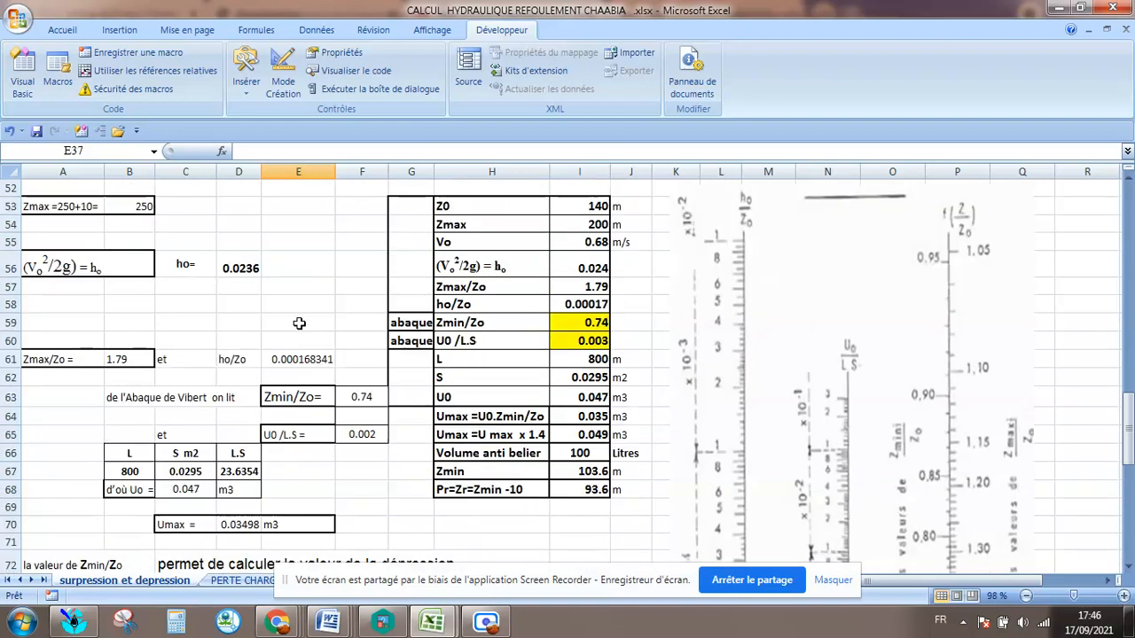
Check the Z0=Hmt+10 value in cell B50 and read the 25 bar maximum pressure condition in row 51.
scroll(234, 348, "up", 3)
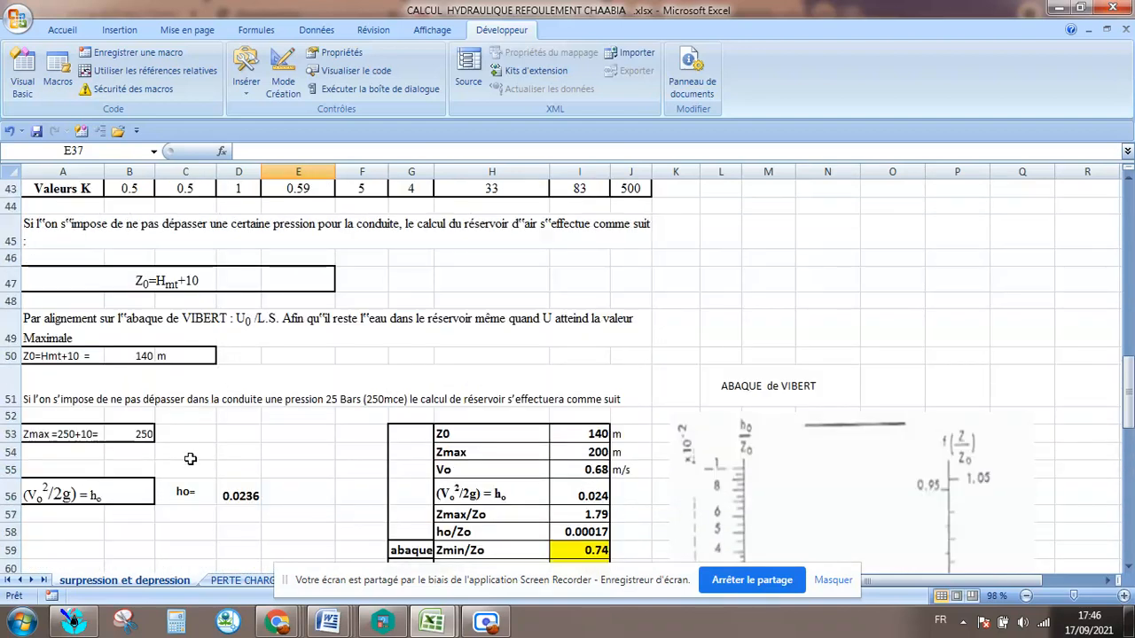
scroll(190, 458, "up", 2)
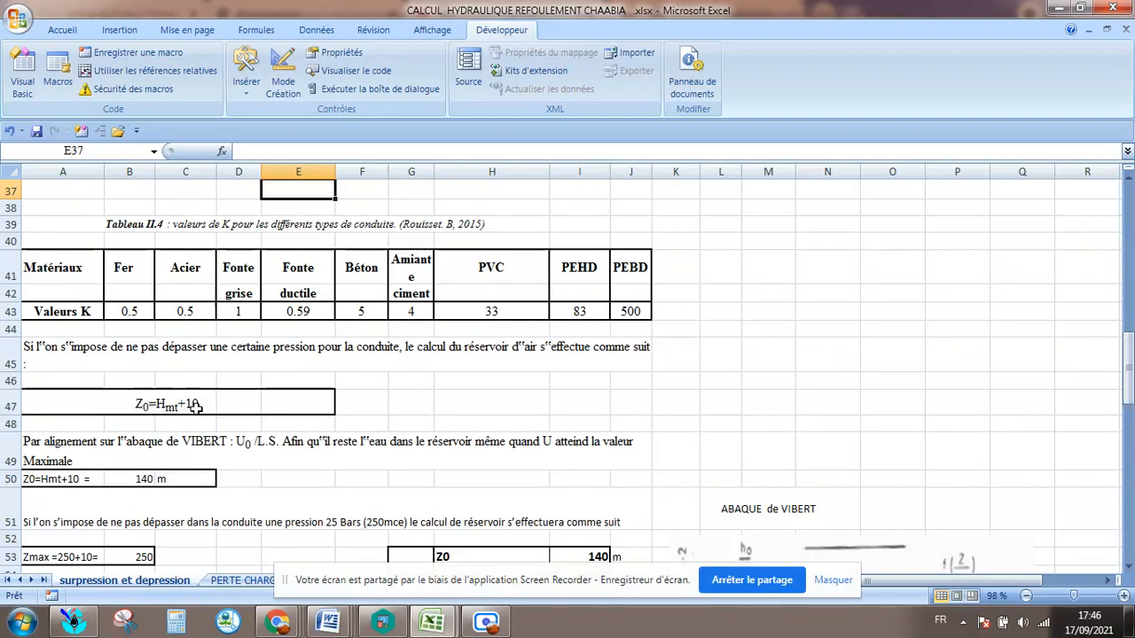
scroll(292, 433, "up", 2)
scroll(292, 434, "down", 4)
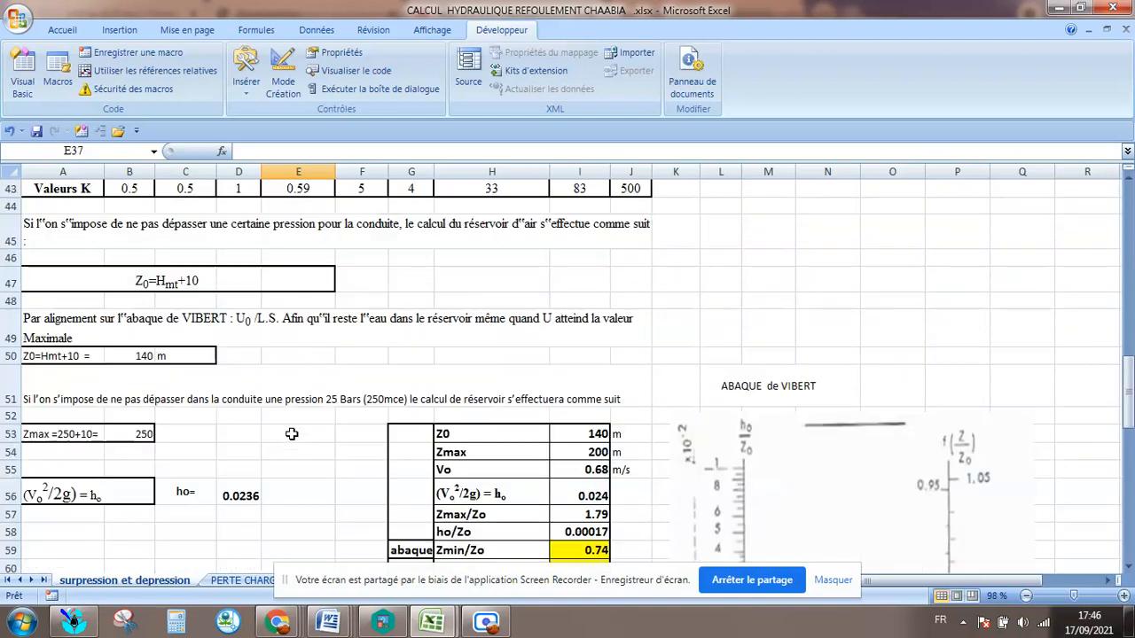
left_click(140, 358)
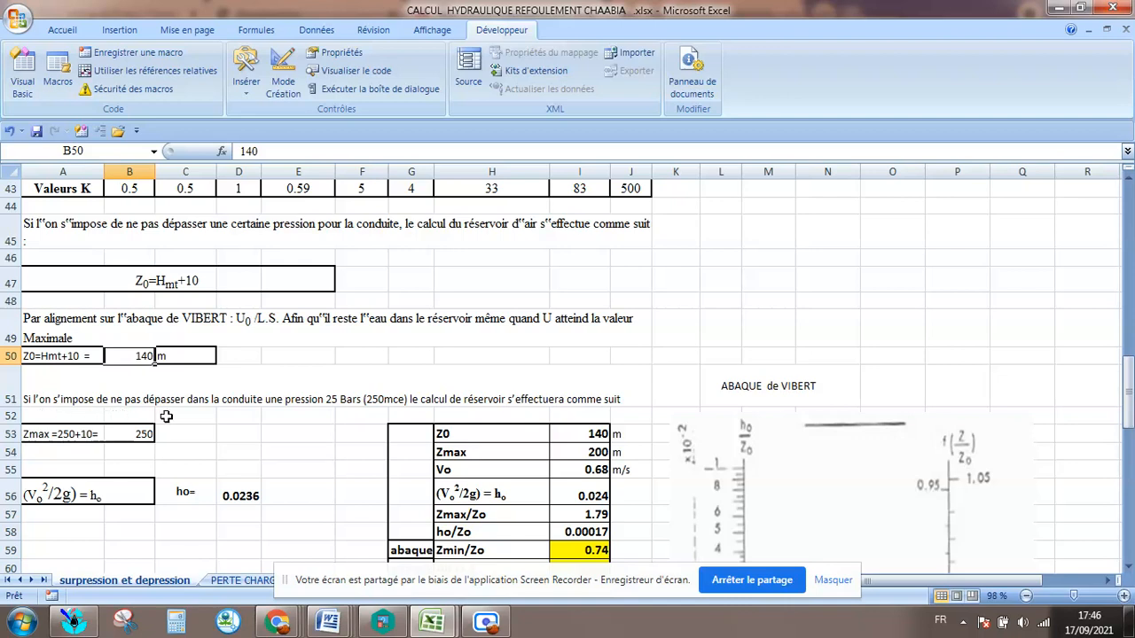
left_click(343, 414)
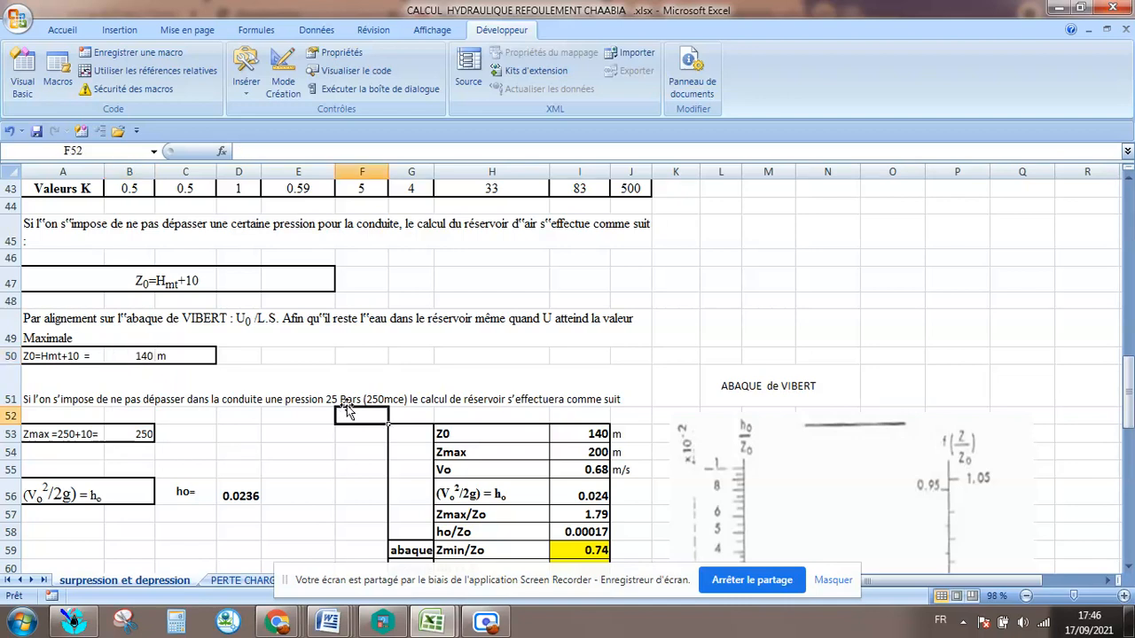
left_click(347, 401)
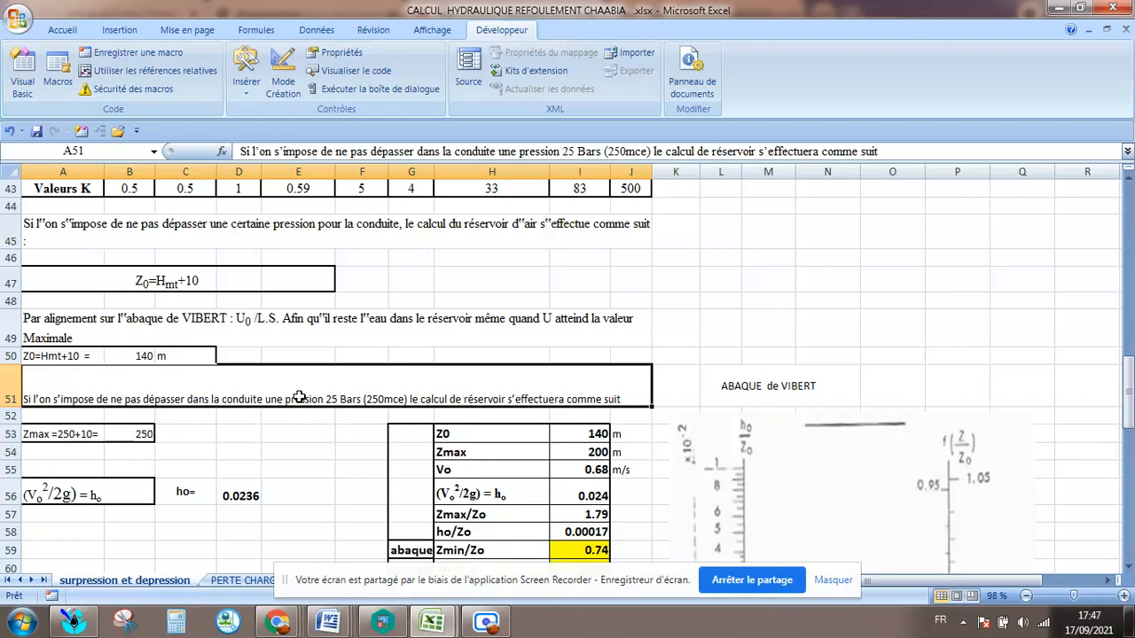
Set the Zmax value in cell B53 to 260, matching its 250+10 label.
double_click(143, 445)
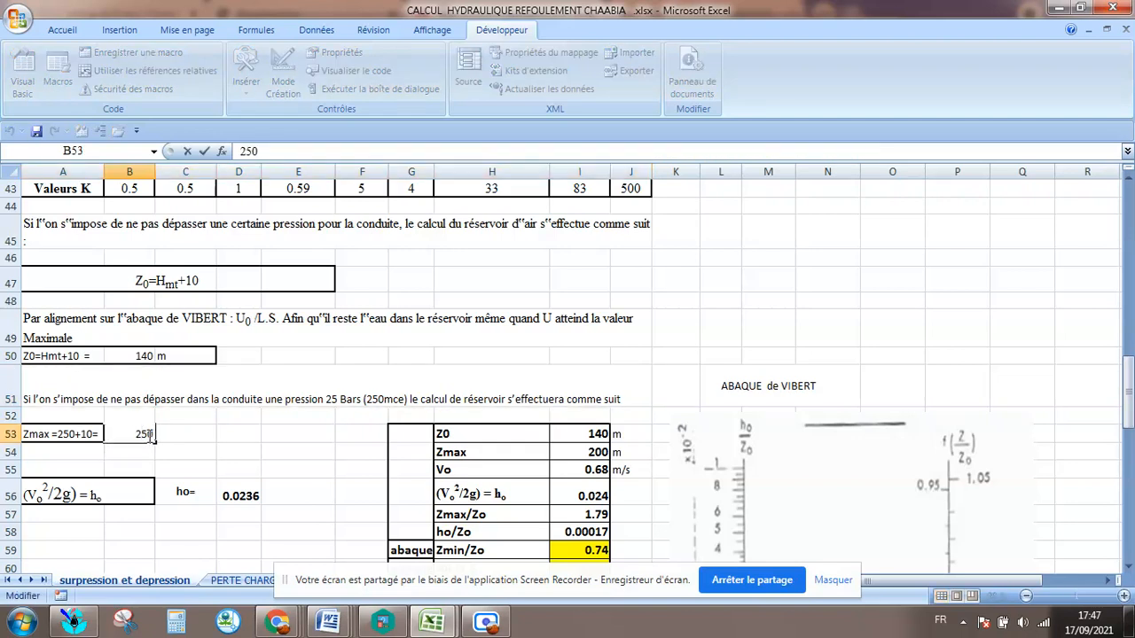
left_click_drag(148, 435, 143, 434)
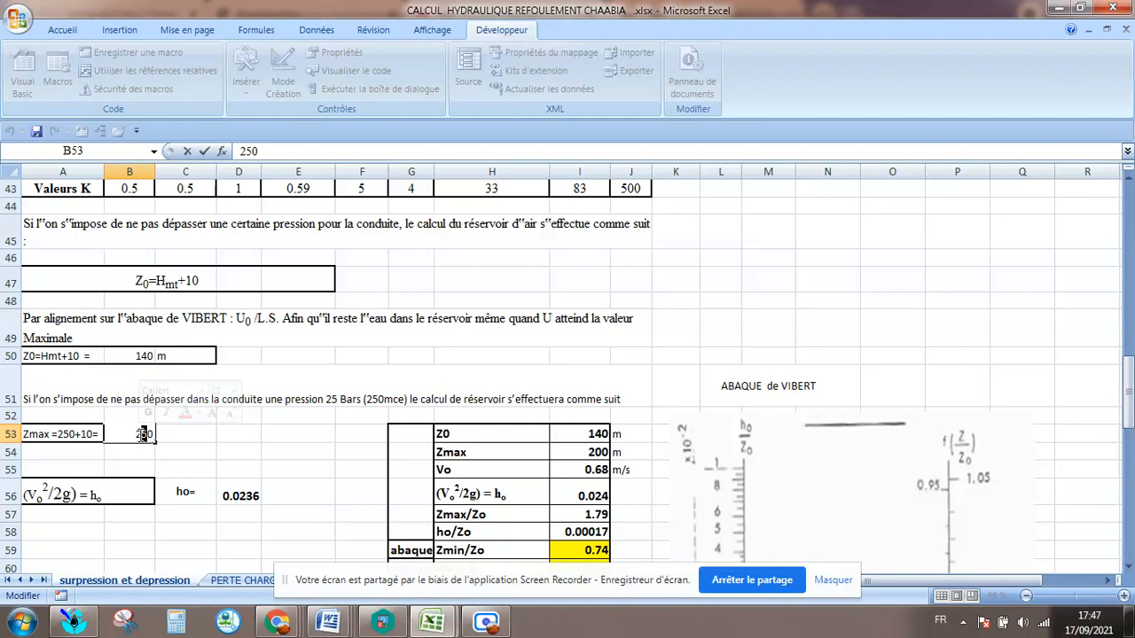
type("6")
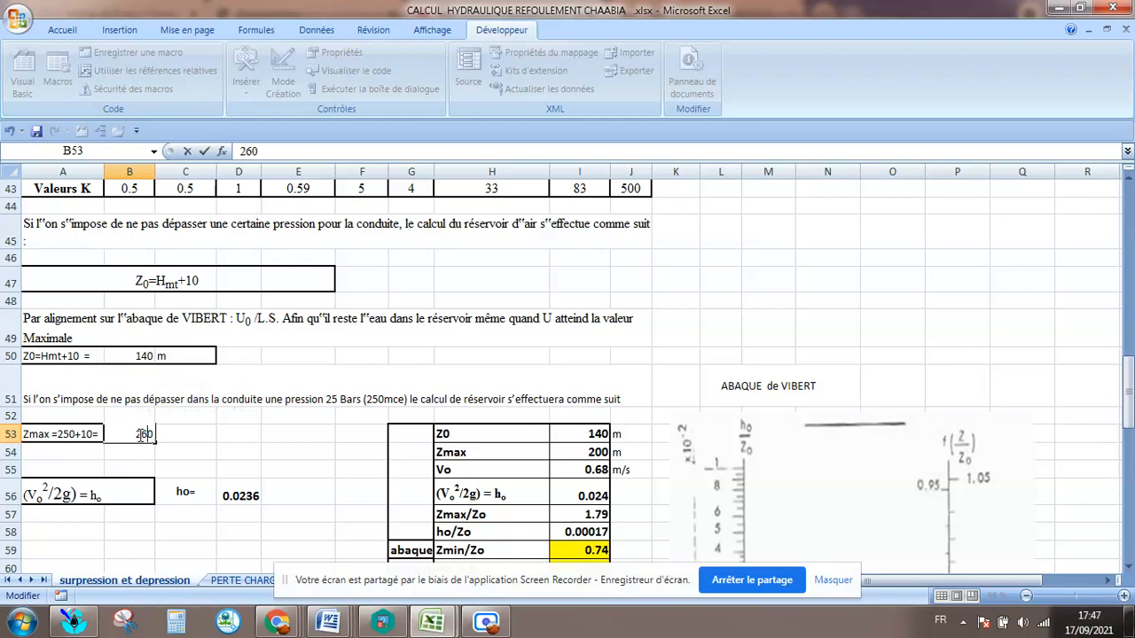
left_click(92, 454)
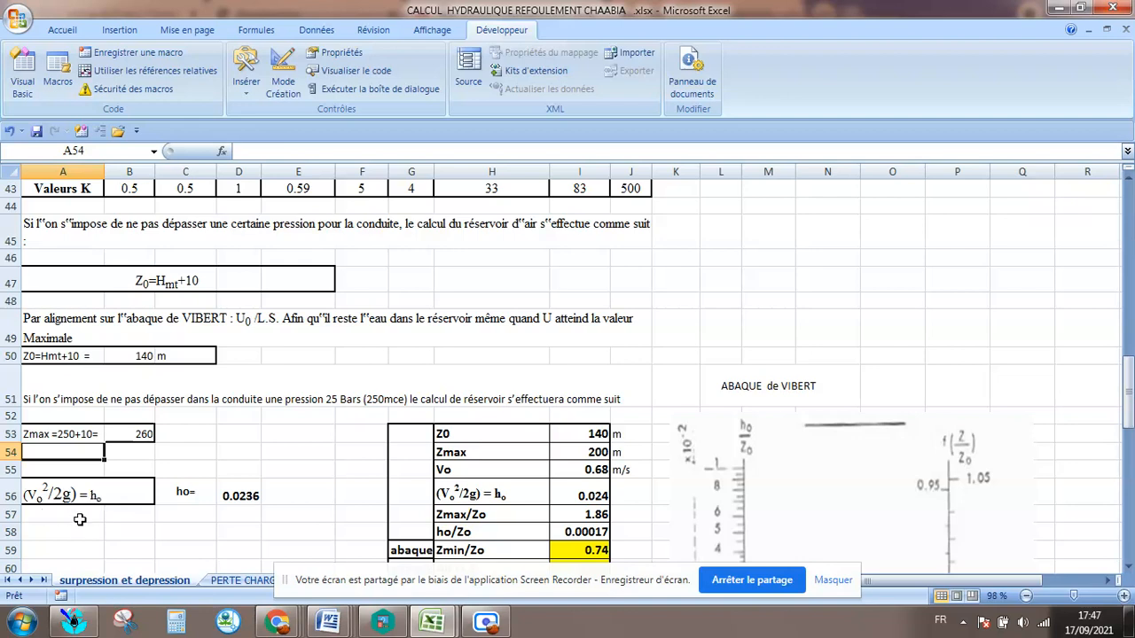
Inspect the ho label and the formula in cell D56, comparing it with Vo²/2g.
left_click(203, 498)
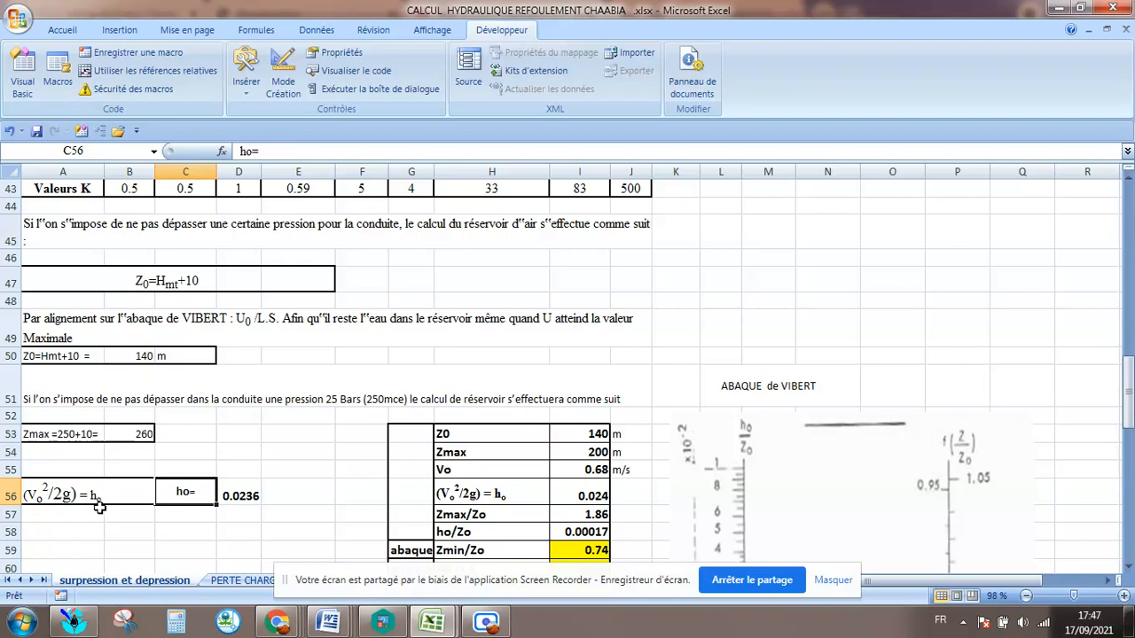
left_click(257, 499)
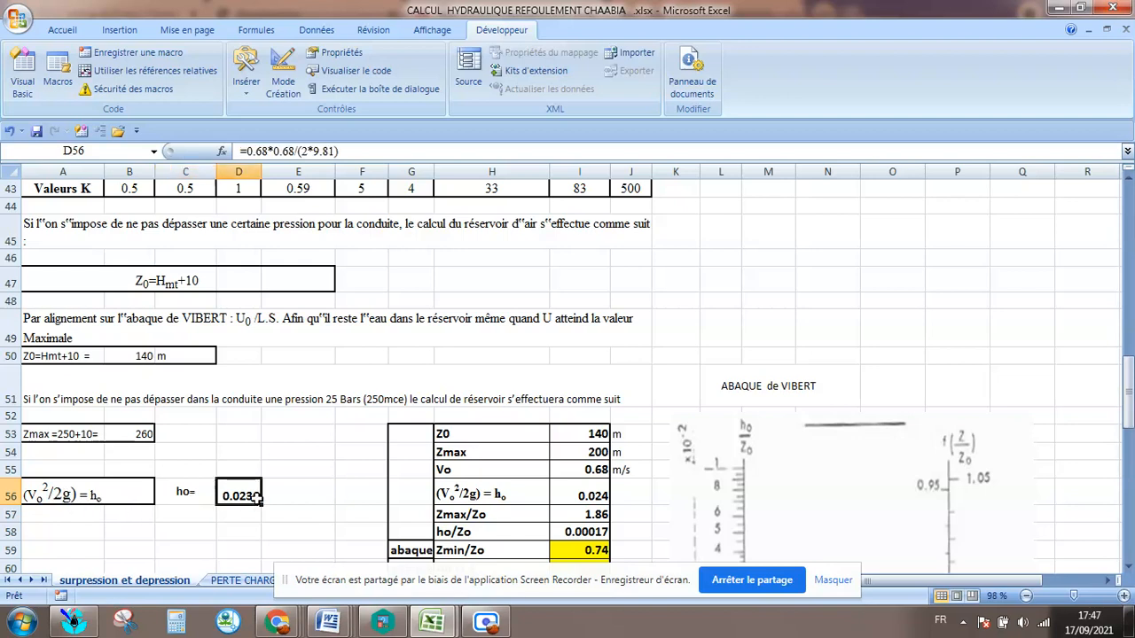
scroll(497, 435, "down", 2)
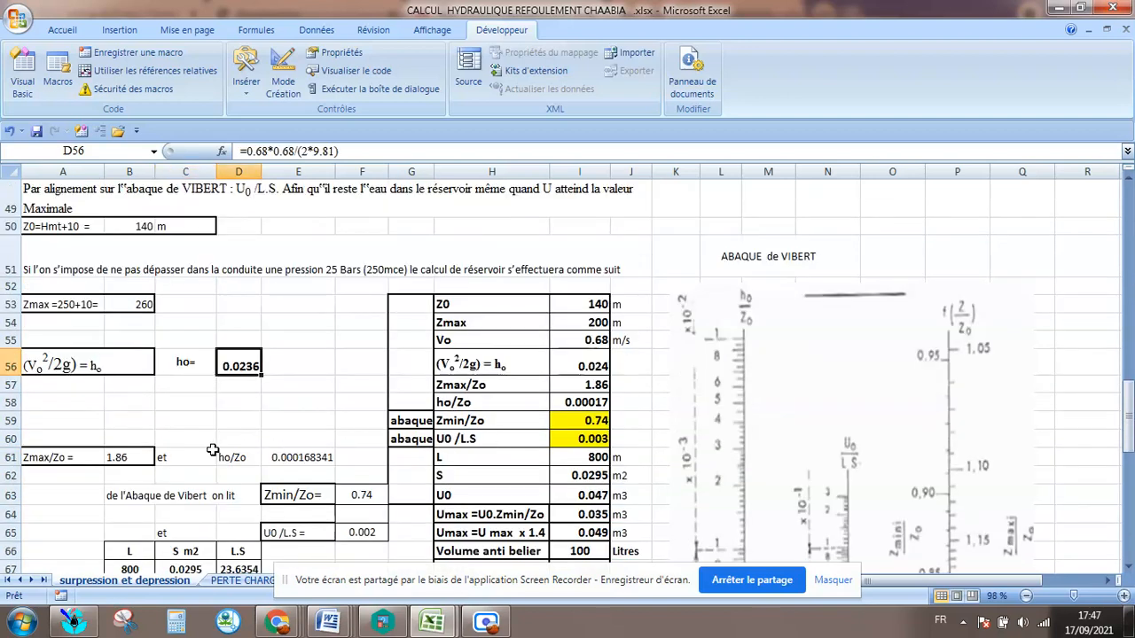
Label cell C57, just below the ho= label, as ho/Zo.
left_click(213, 405)
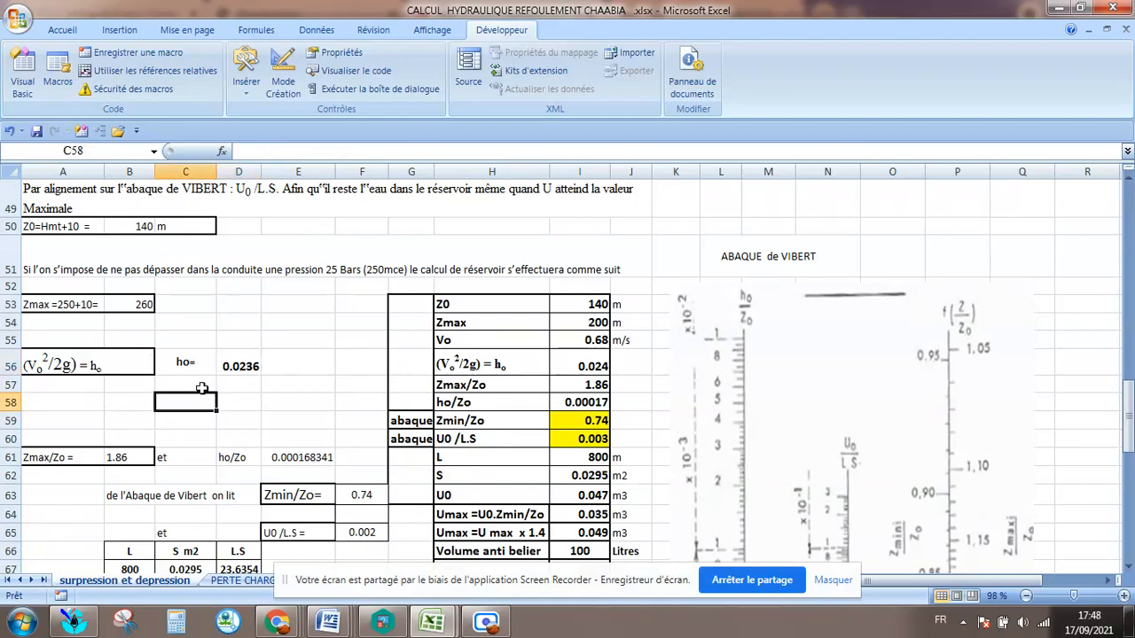
scroll(202, 388, "up", 1)
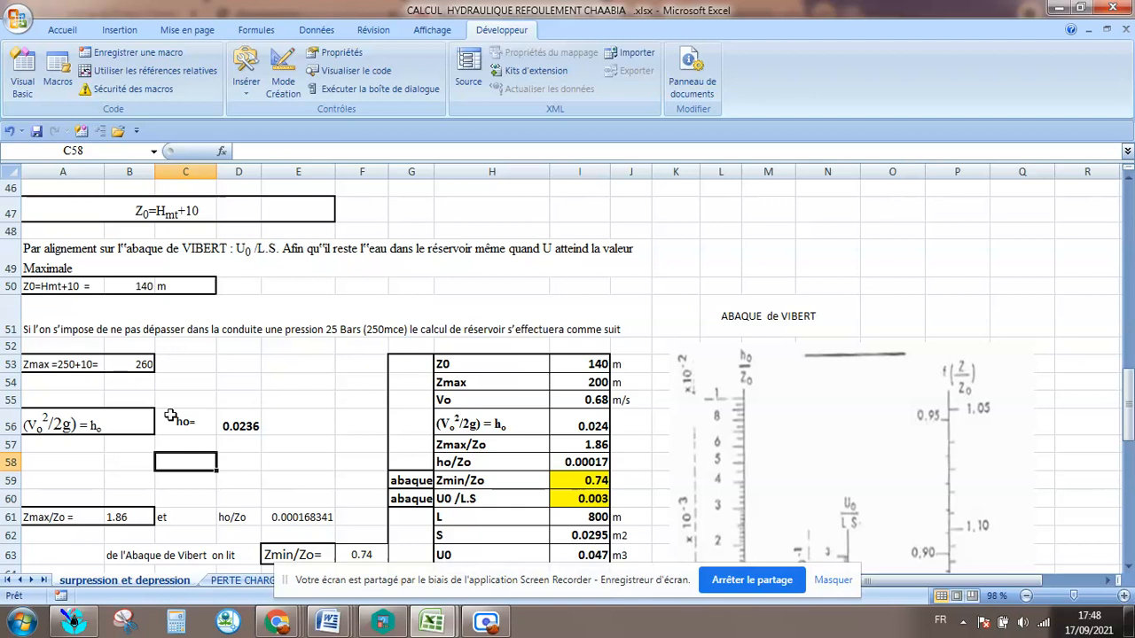
left_click(197, 446)
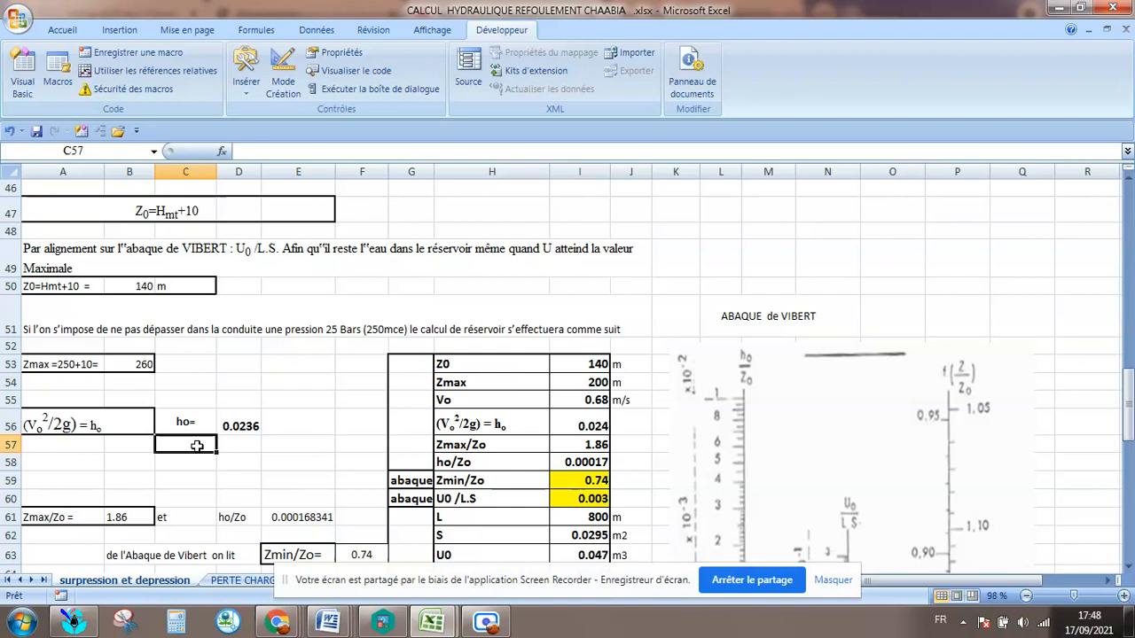
type("h")
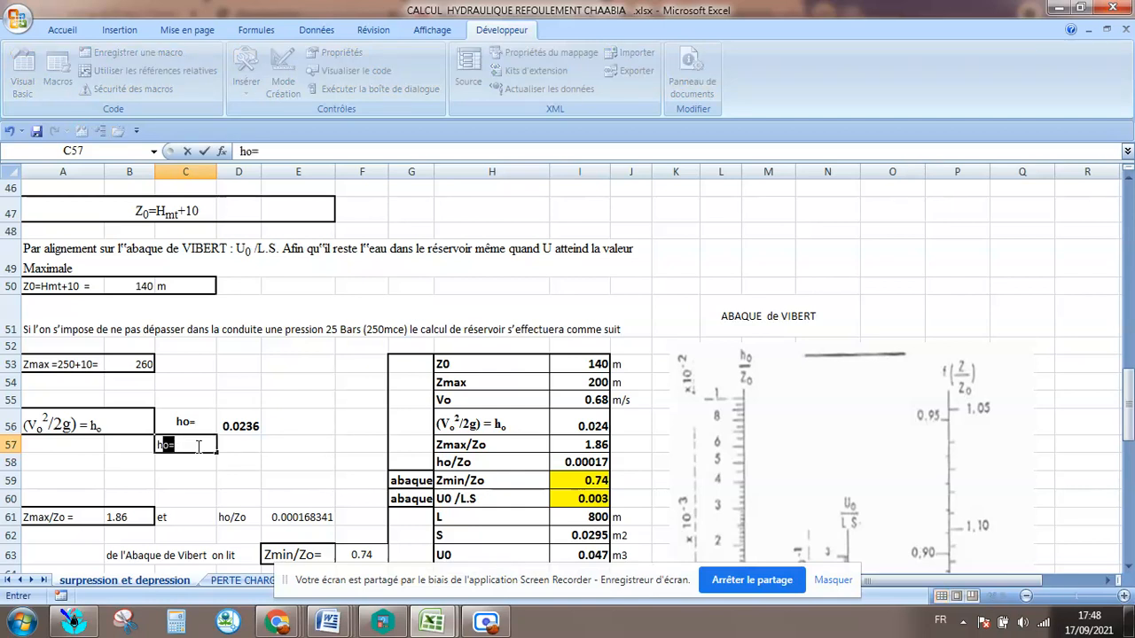
type("o/Zo")
Calculate ho/Zo in cell D57 with the formula =D56/B50.
left_click(246, 443)
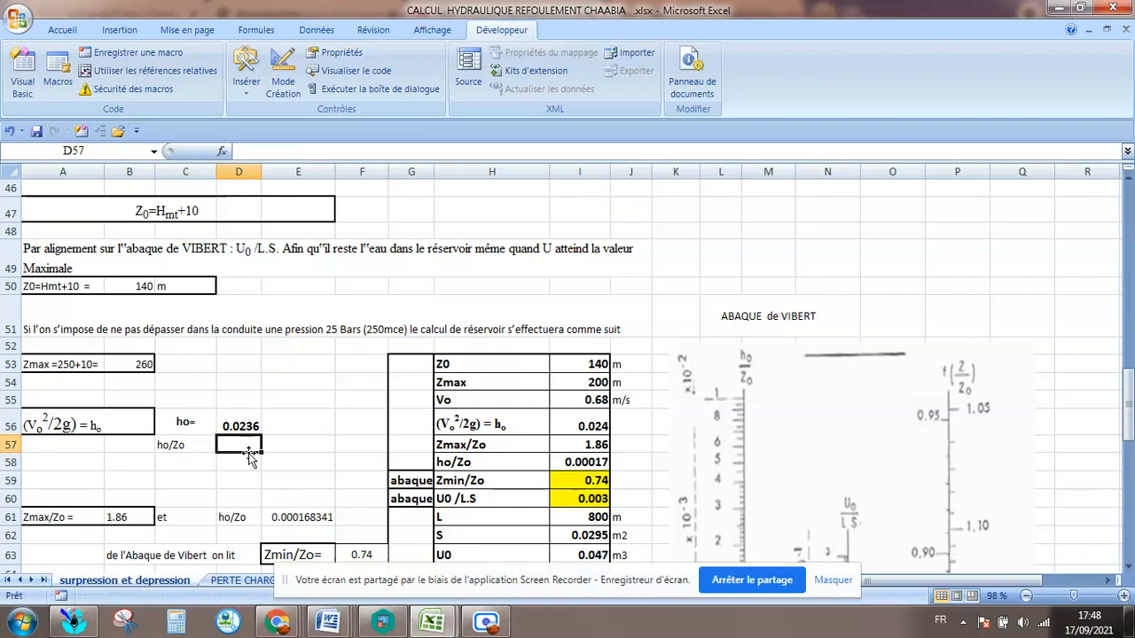
type("=14")
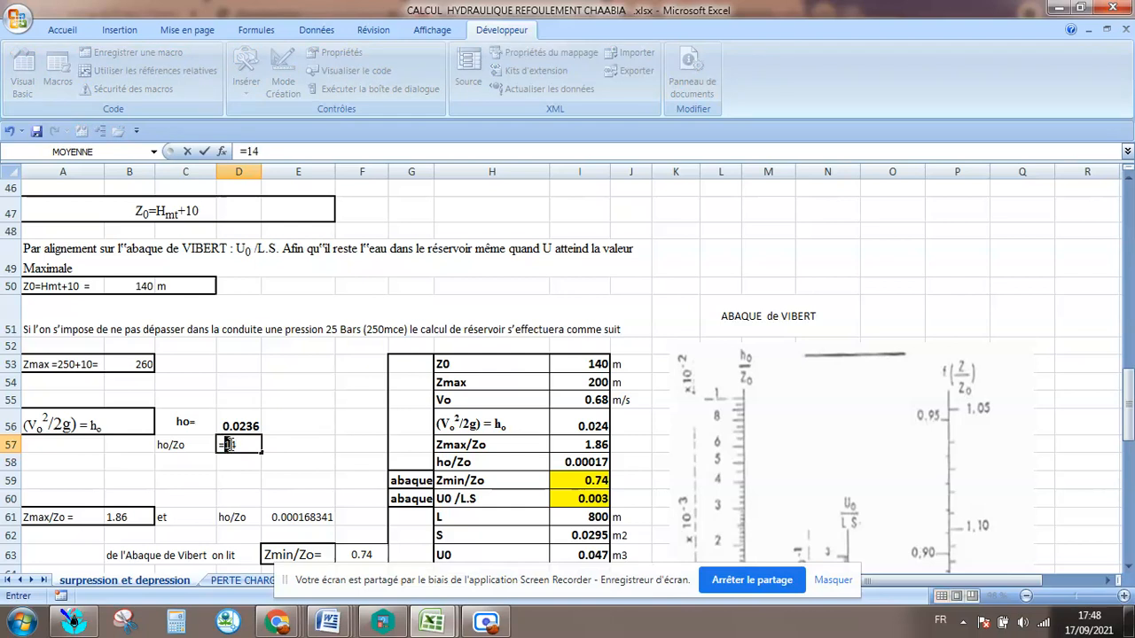
left_click(228, 444)
left_click(155, 289)
left_click(246, 445)
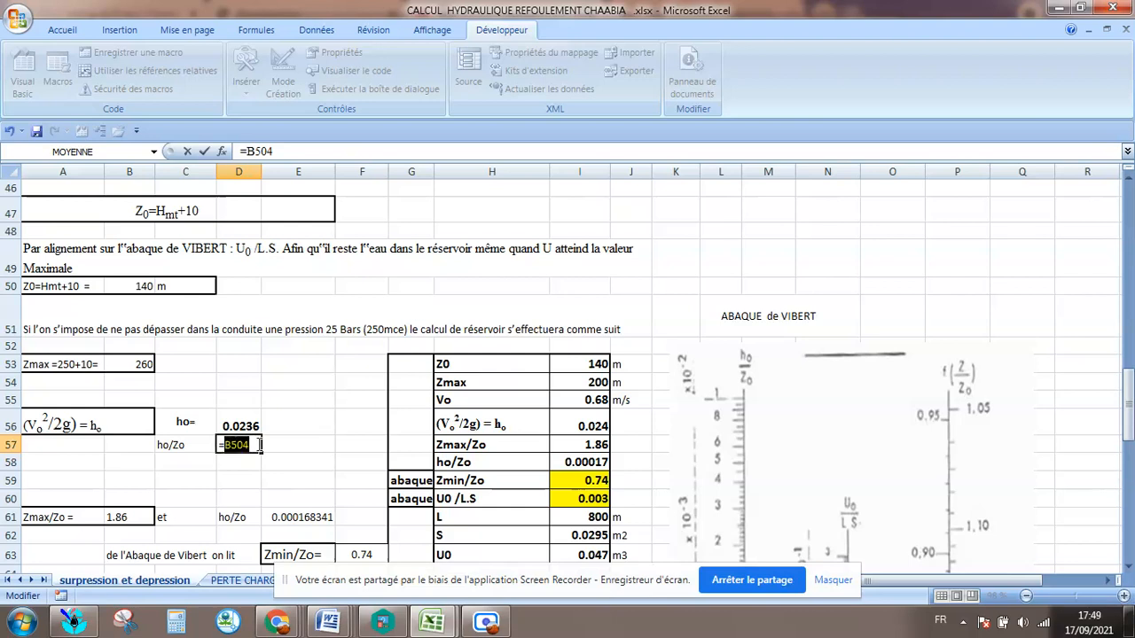
left_click(240, 426)
left_click(245, 444)
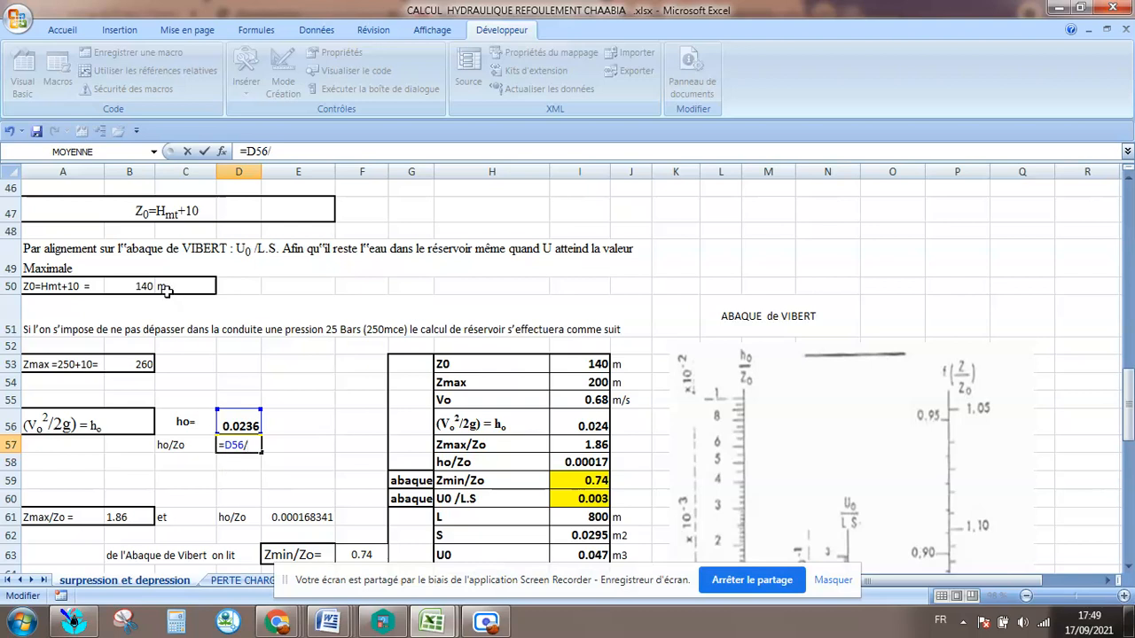
left_click(131, 282)
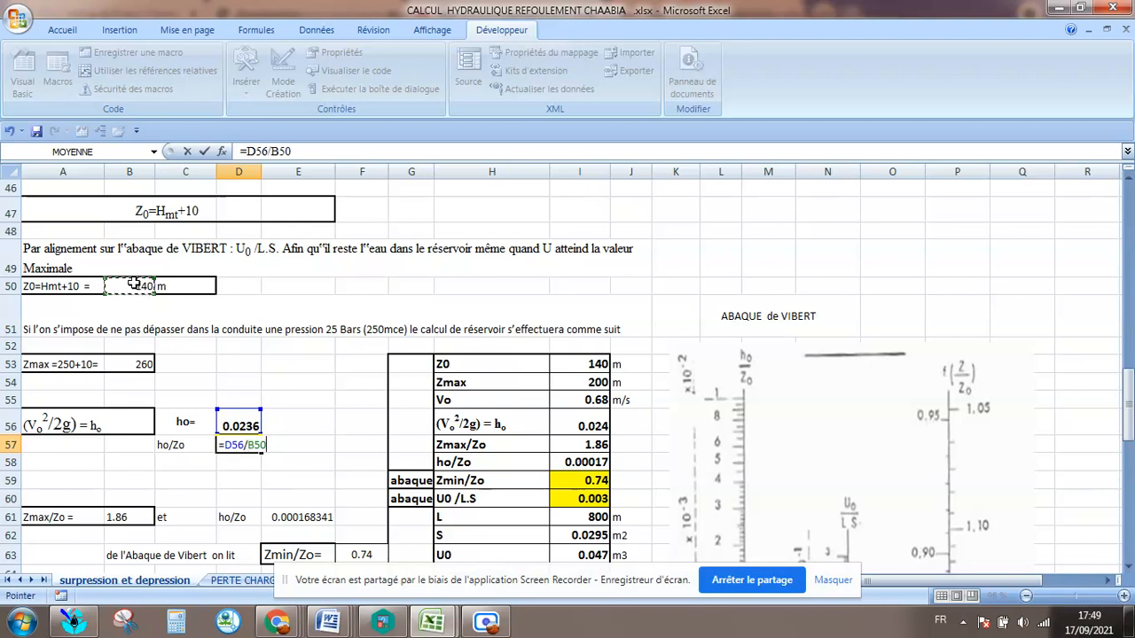
key("Return")
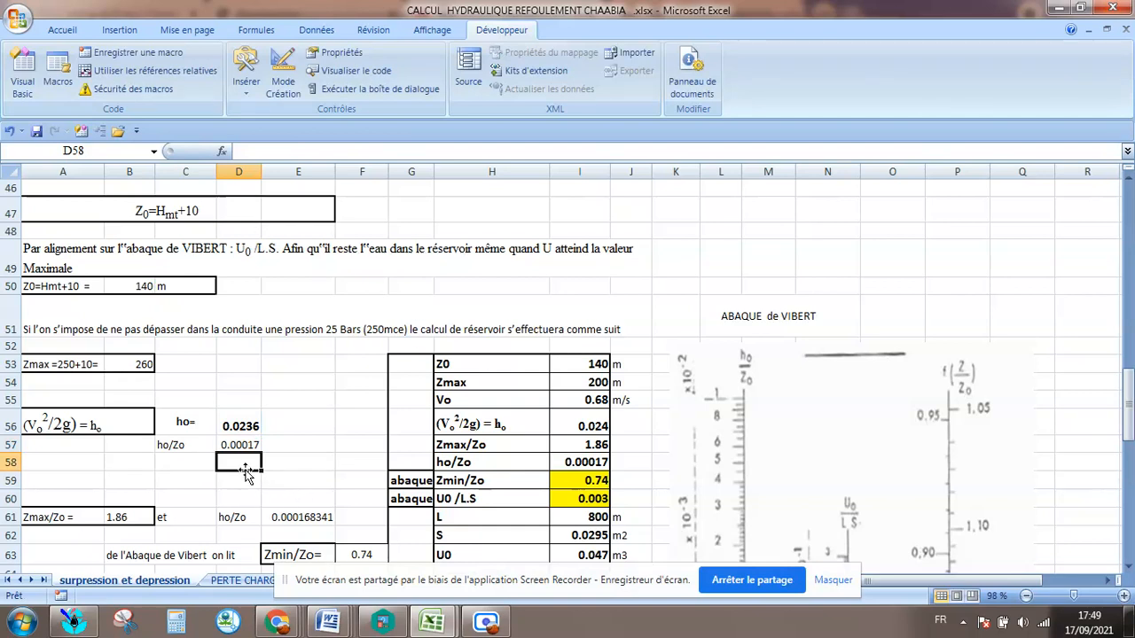
Check the Zmax/Zo formula in cell B61 against the Zmax value in B53 and the Z0 value in B50.
left_click(281, 467)
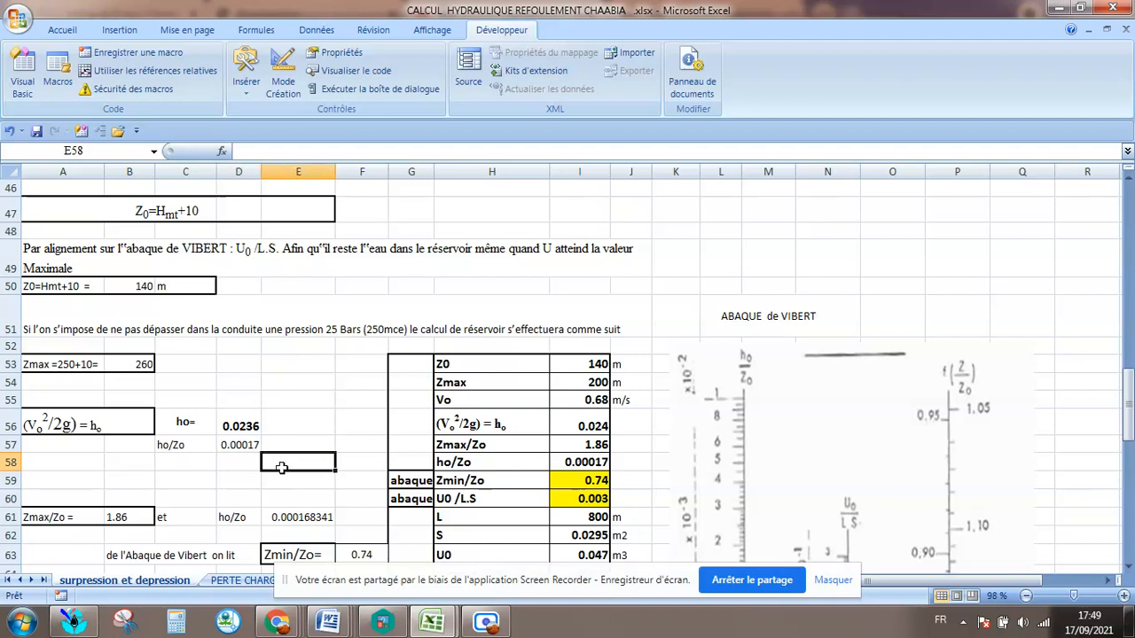
scroll(240, 413, "down", 2)
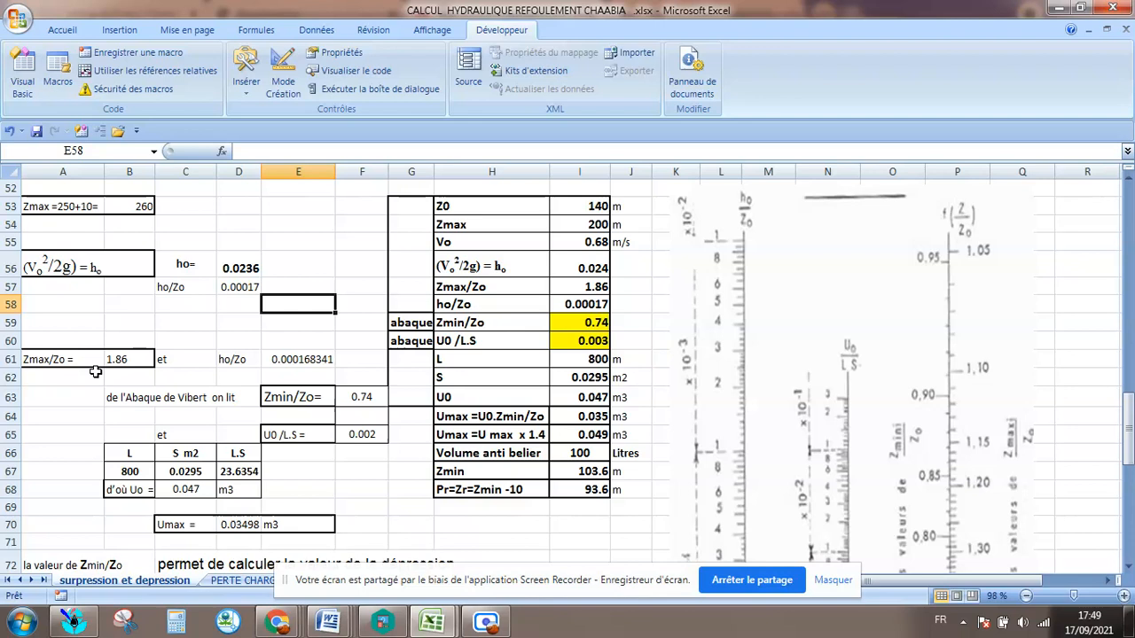
scroll(96, 372, "up", 2)
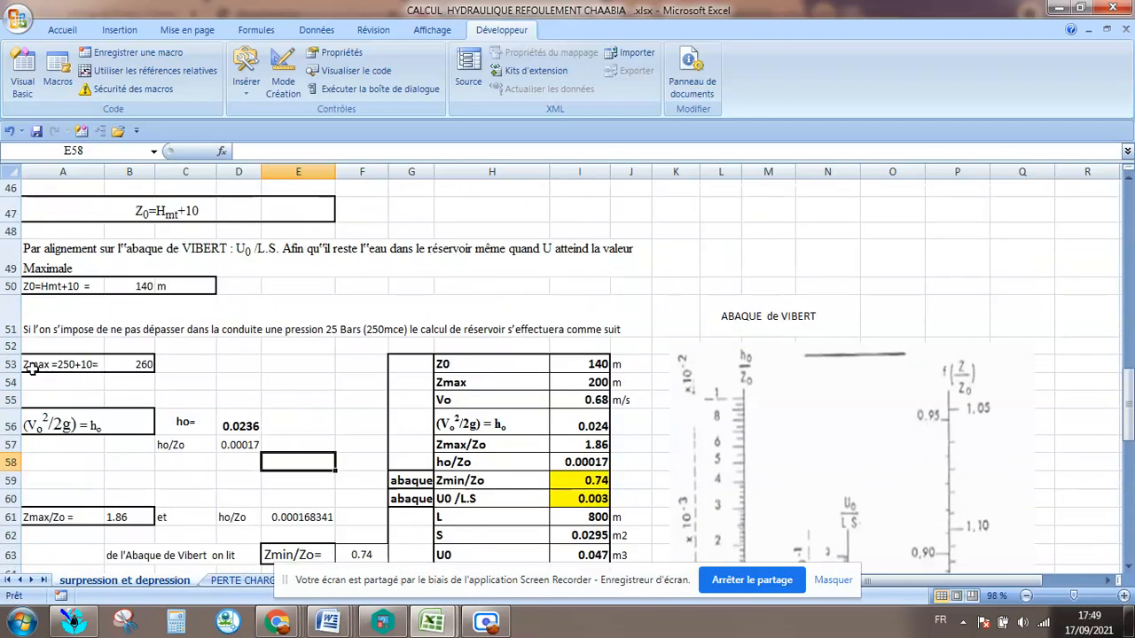
left_click(130, 364)
left_click(165, 393)
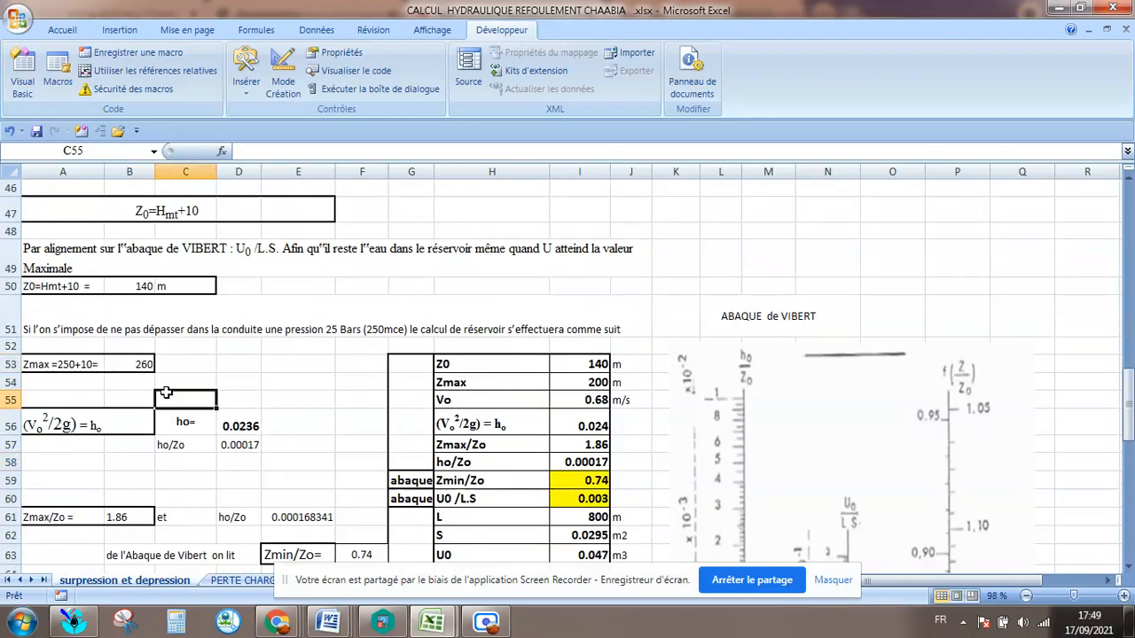
left_click(124, 517)
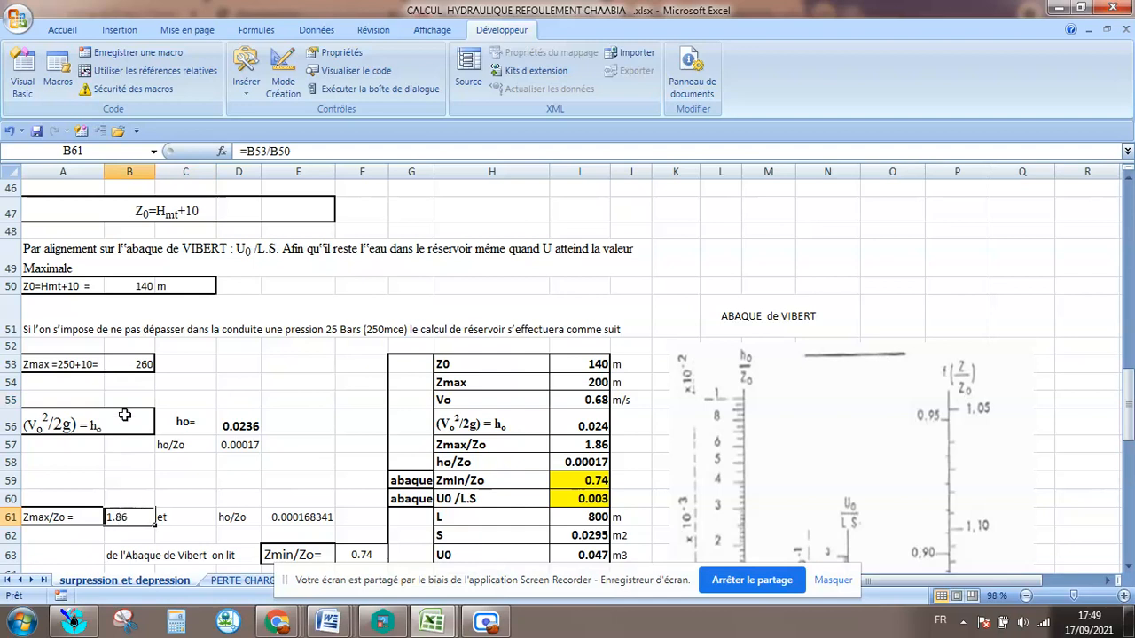
left_click(74, 539)
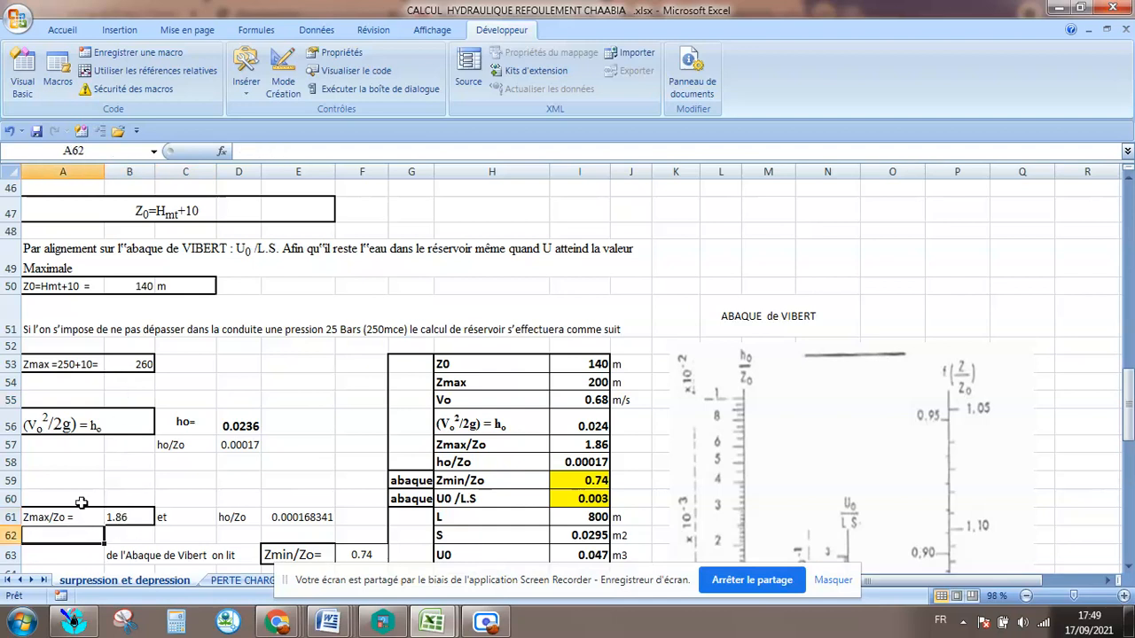
scroll(80, 506, "down", 1)
left_click(115, 458)
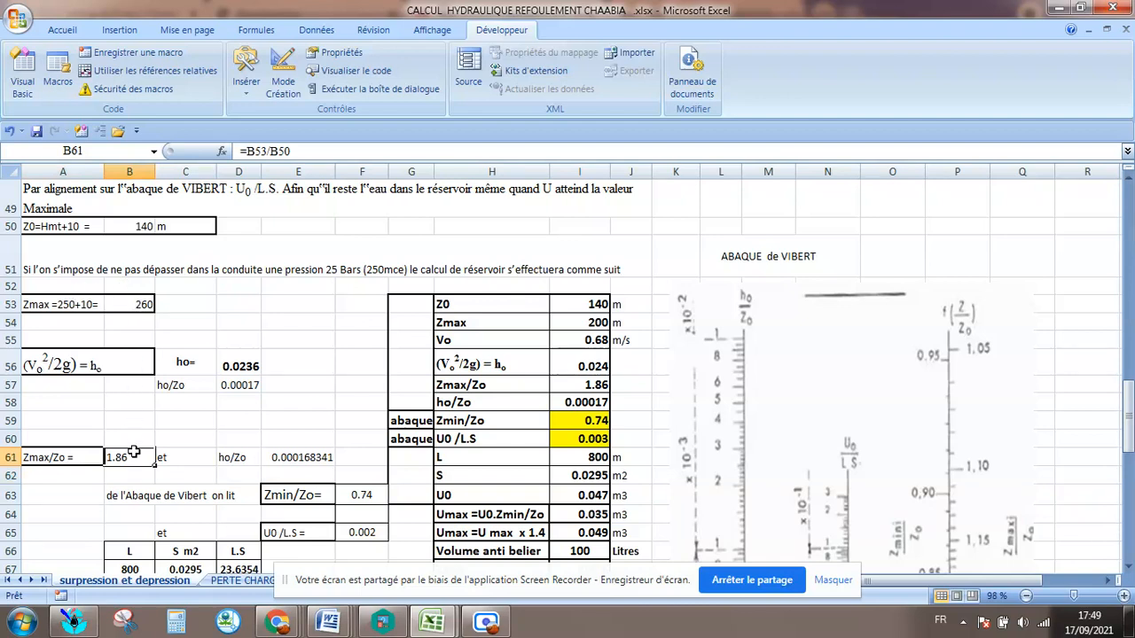
left_click(105, 500)
left_click(148, 458)
Compare the ho/Zo entry in row 61 with the ho/Zo ratio in row 57.
left_click(239, 458)
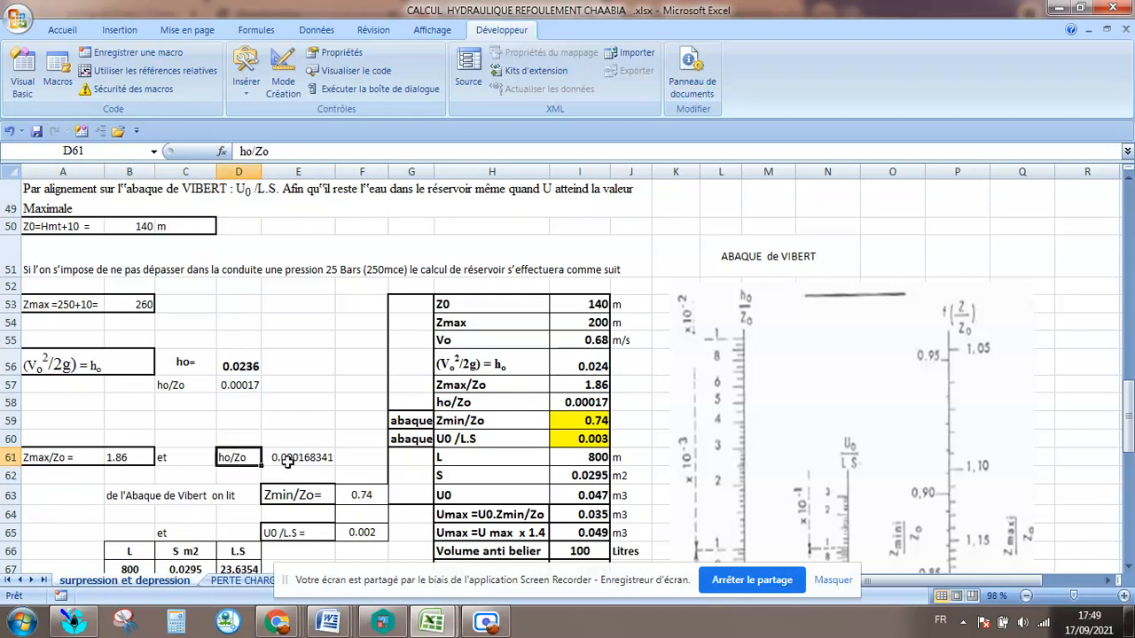
left_click(170, 383)
left_click(259, 379)
Reduce the ho/Zo value in cell E61 to five decimal places.
left_click(299, 454)
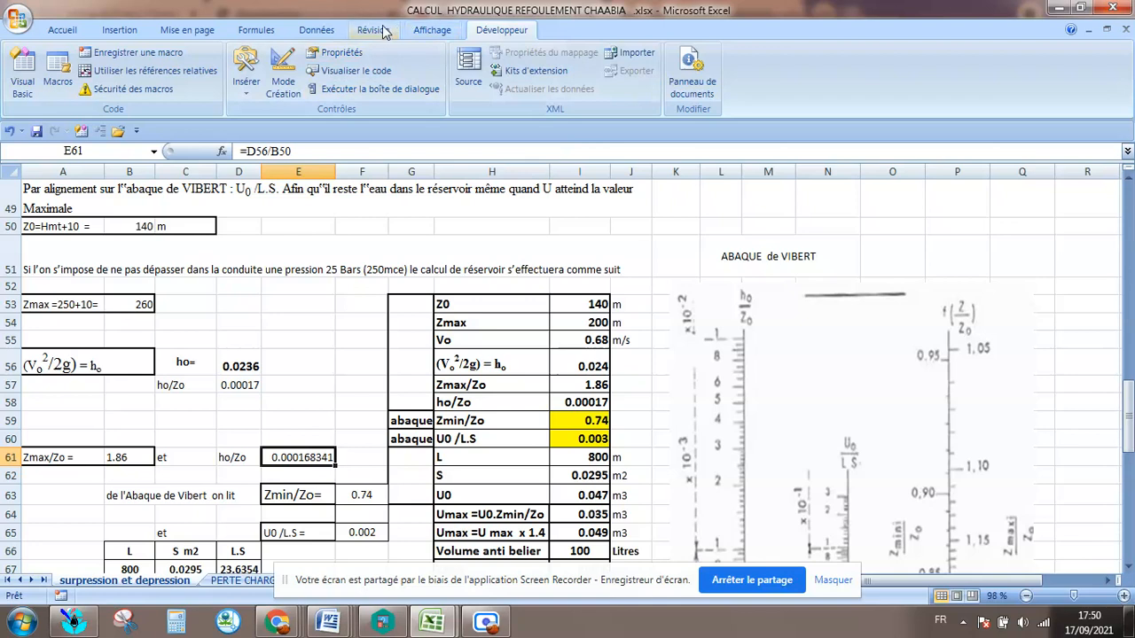
left_click(63, 30)
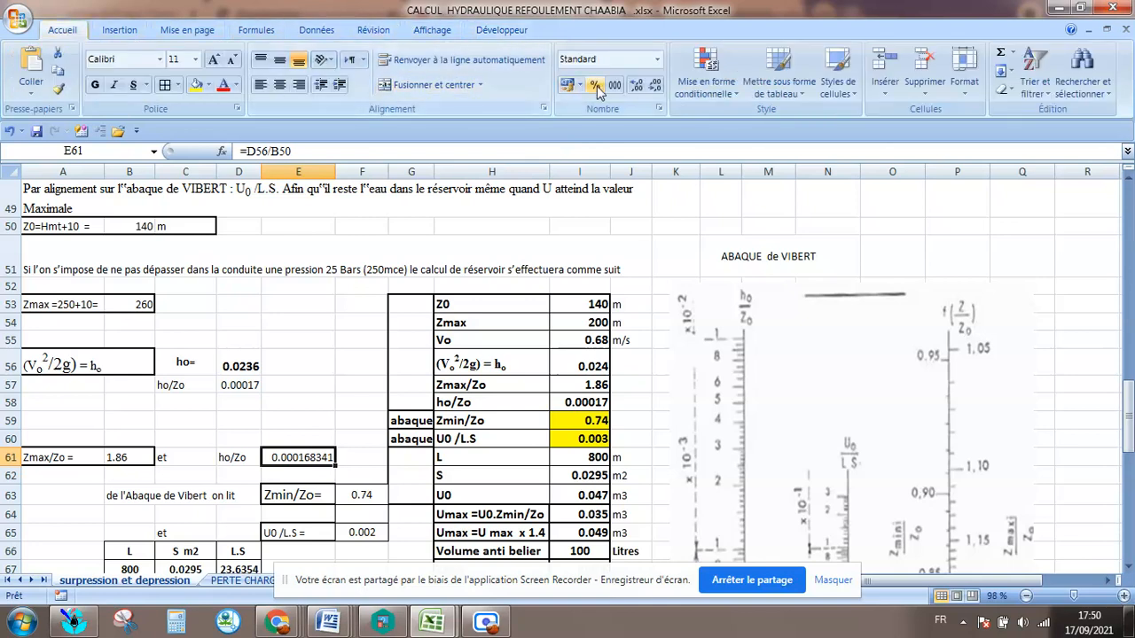
left_click(655, 86)
left_click(656, 87)
left_click(657, 88)
left_click(659, 89)
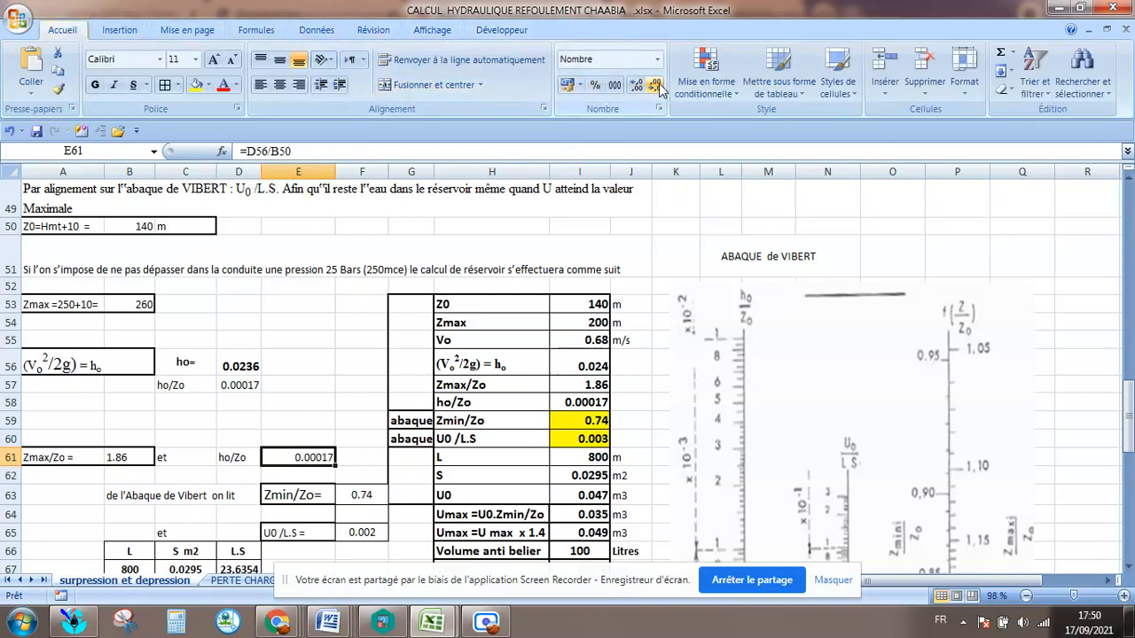
Save the workbook, continuing in the macro-free format.
left_click(321, 401)
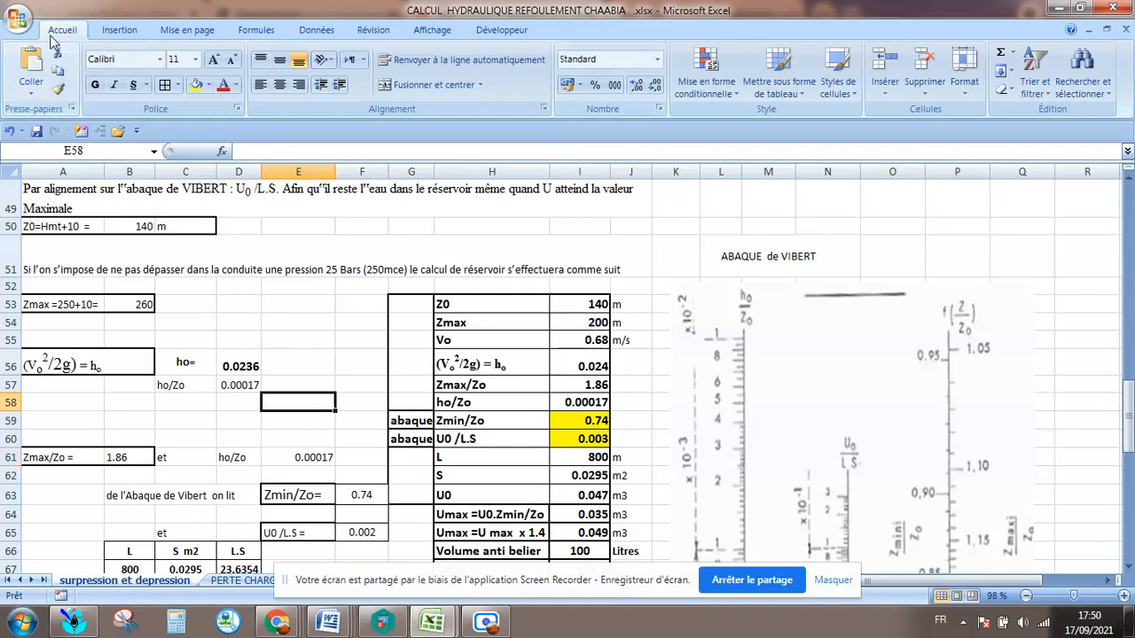
left_click(36, 130)
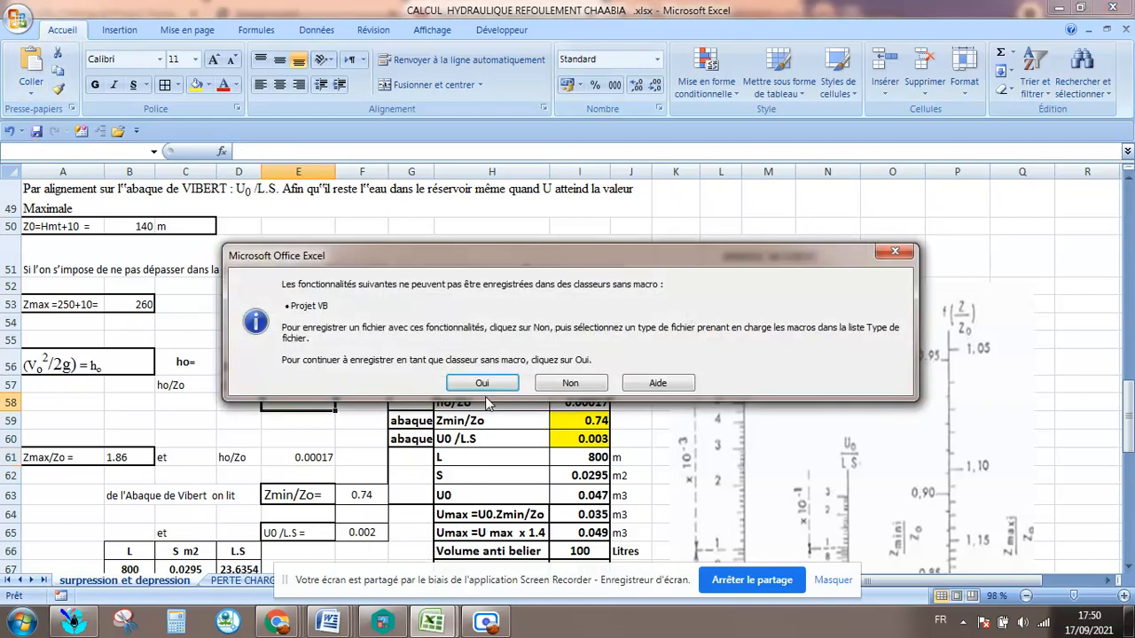
left_click(482, 383)
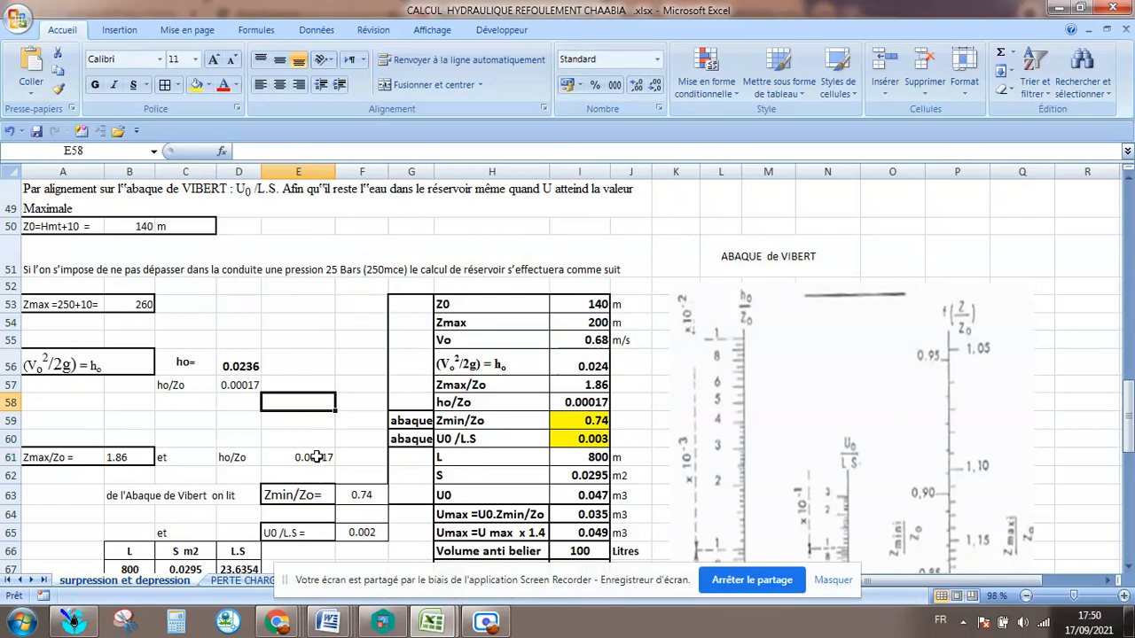
Apply borders to the ho/Zo label and value in cells D61:E61.
left_click(316, 461)
left_click_drag(233, 456, 277, 456)
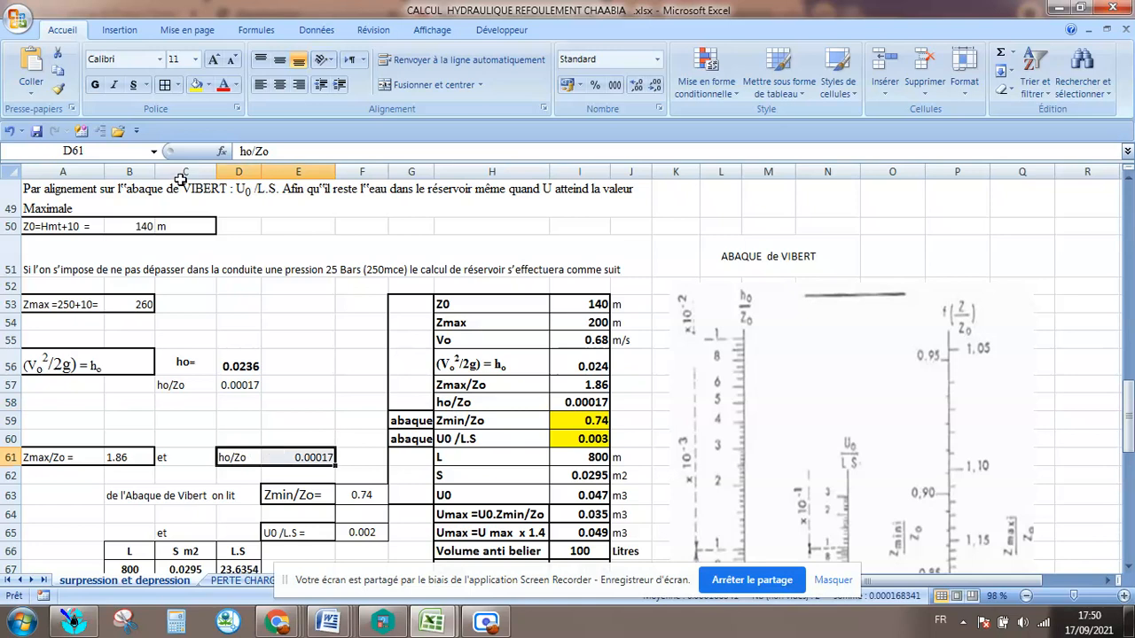
left_click(165, 86)
left_click(296, 364)
Draw a diagonal straight line about 2.54 cm high and wide on the Vibert chart, starting near the 0.85 mark of the Zmin/Z0 scale.
scroll(294, 373, "down", 1)
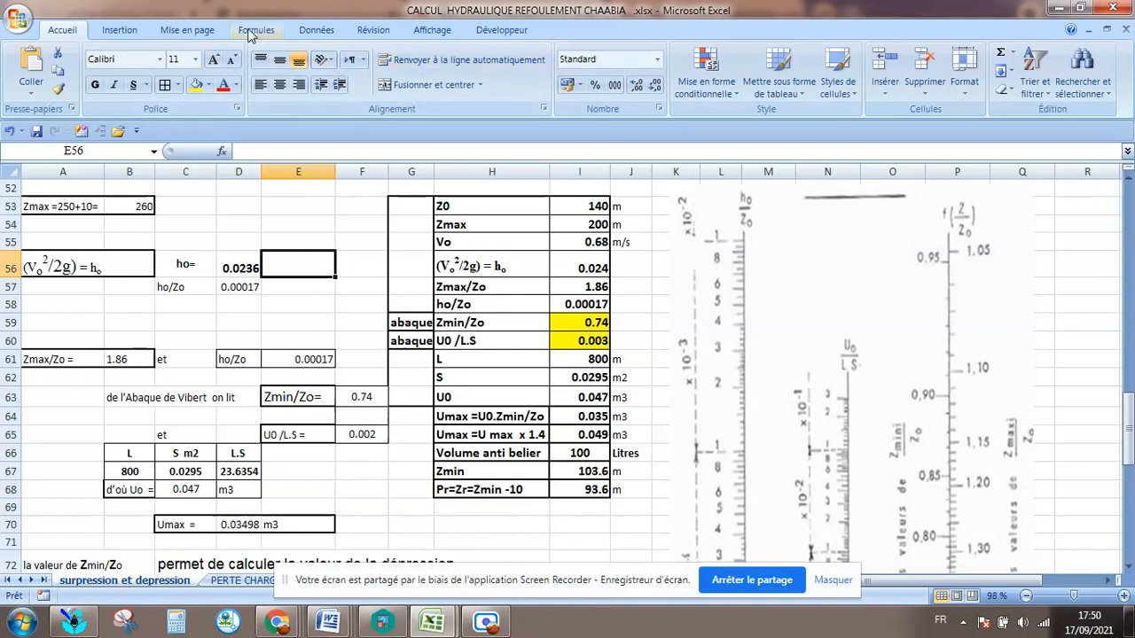
left_click(124, 31)
left_click(202, 84)
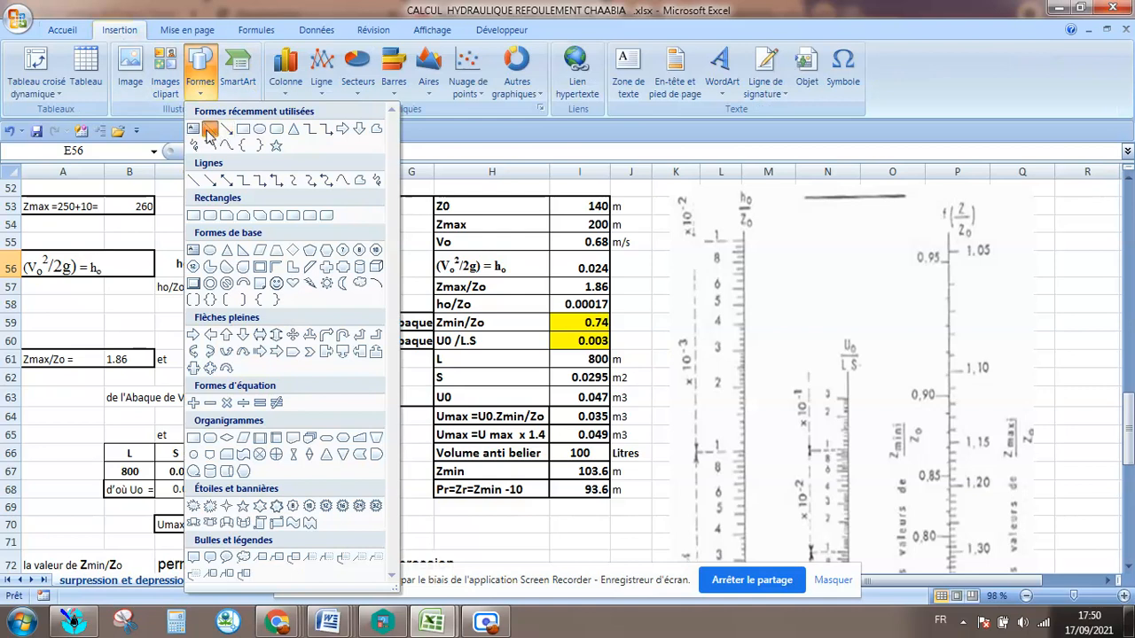
left_click(210, 131)
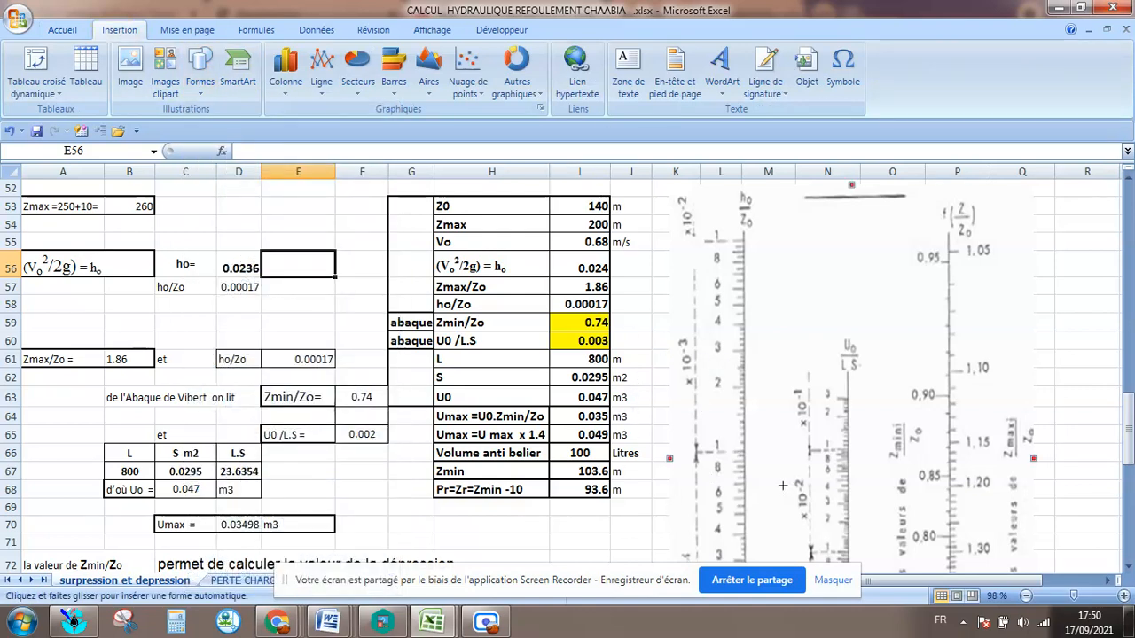
left_click_drag(935, 483, 1015, 561)
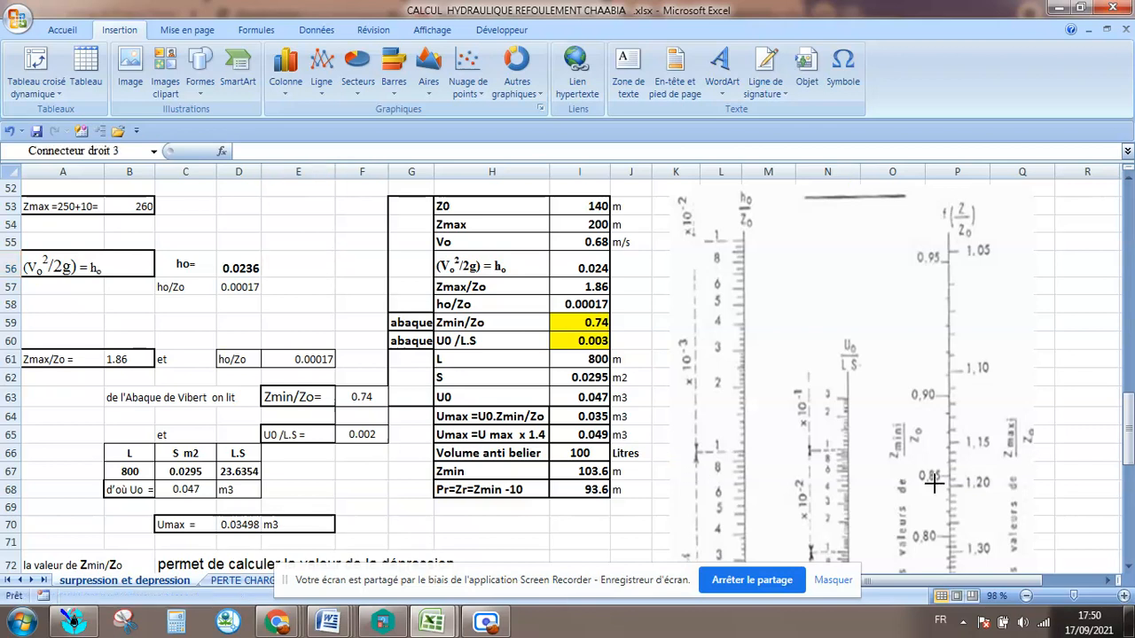
Format the line on the Vibert chart with a 3 pt thickness and a red outline.
left_click(817, 492)
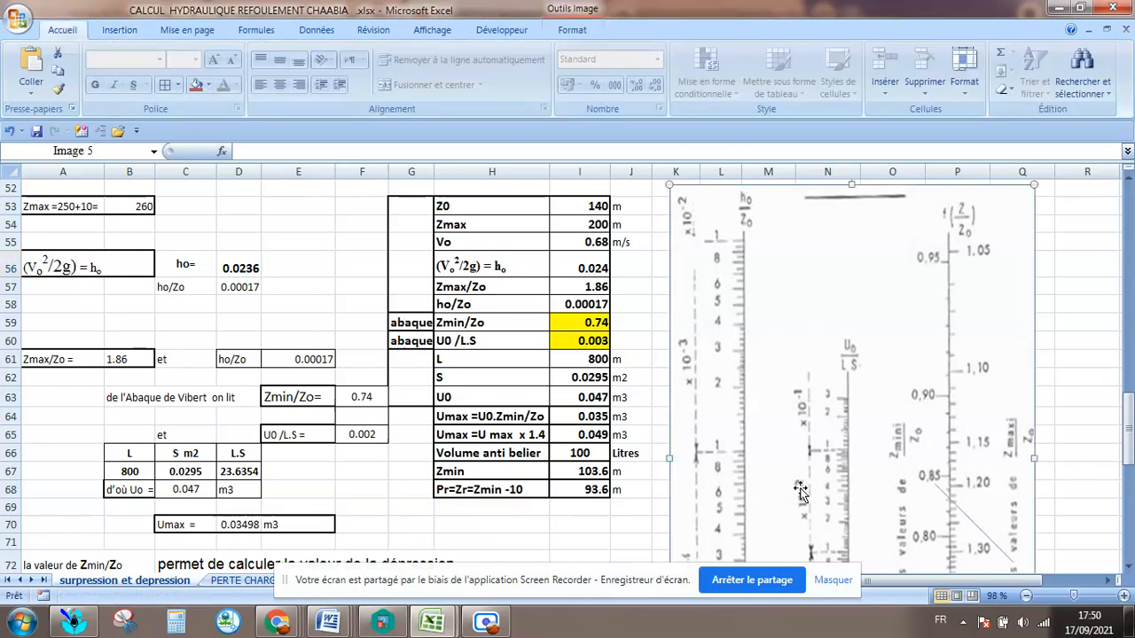
left_click(956, 505)
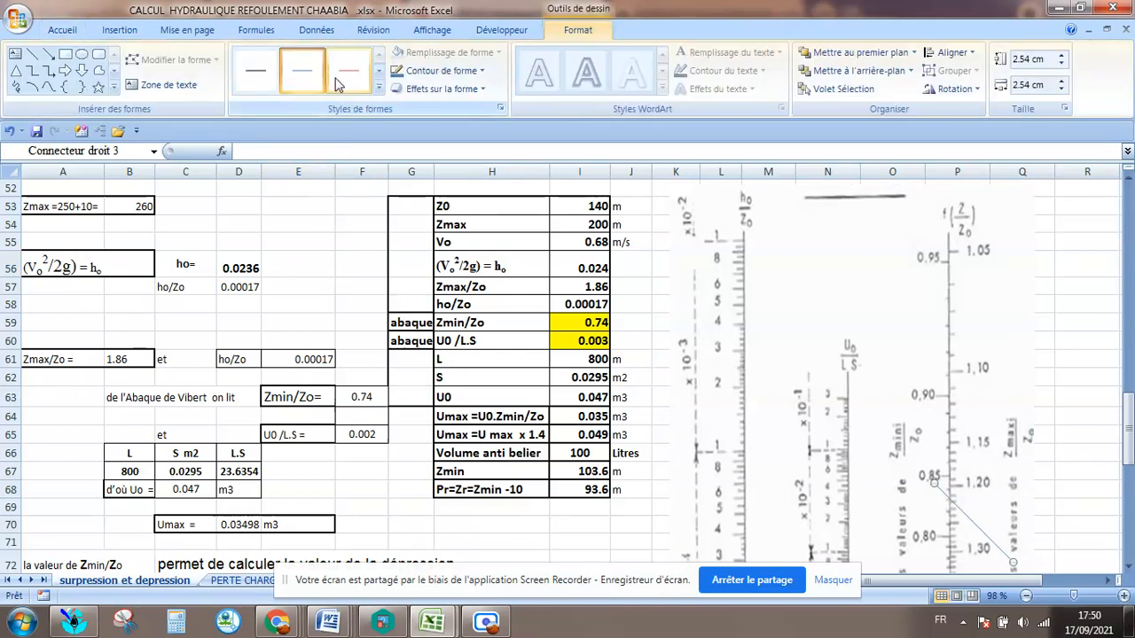
left_click(432, 77)
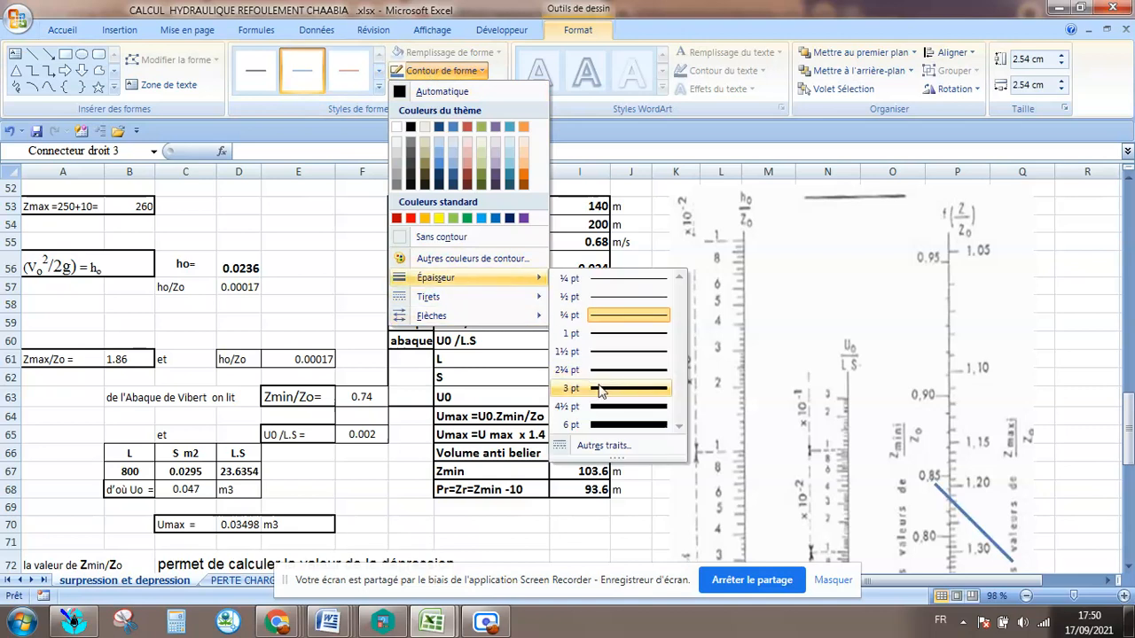
left_click(600, 390)
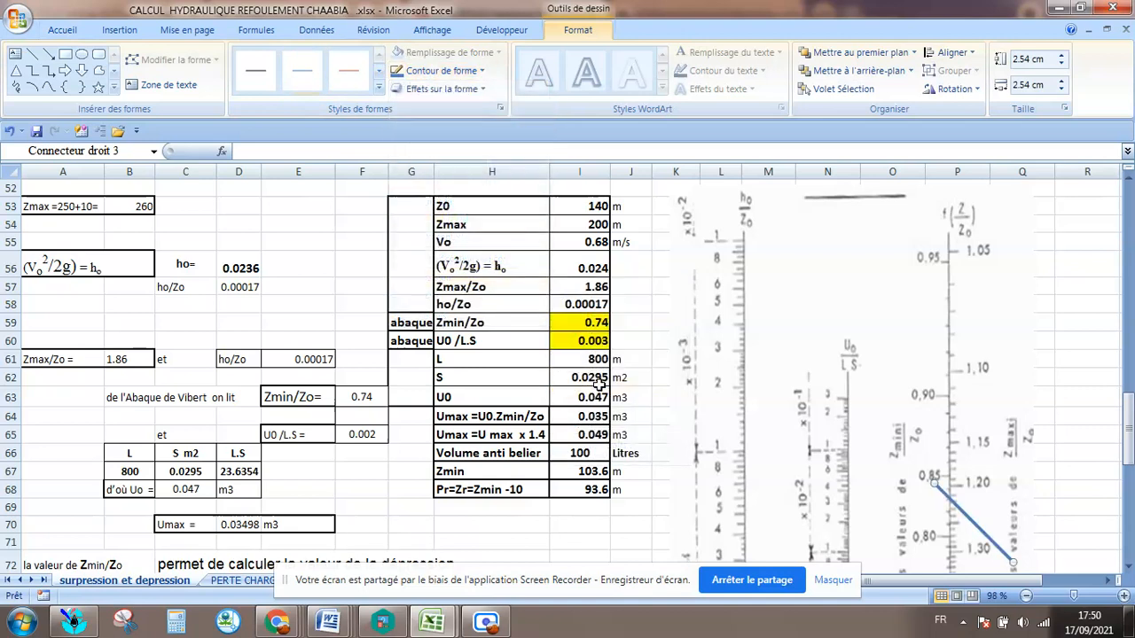
left_click(448, 68)
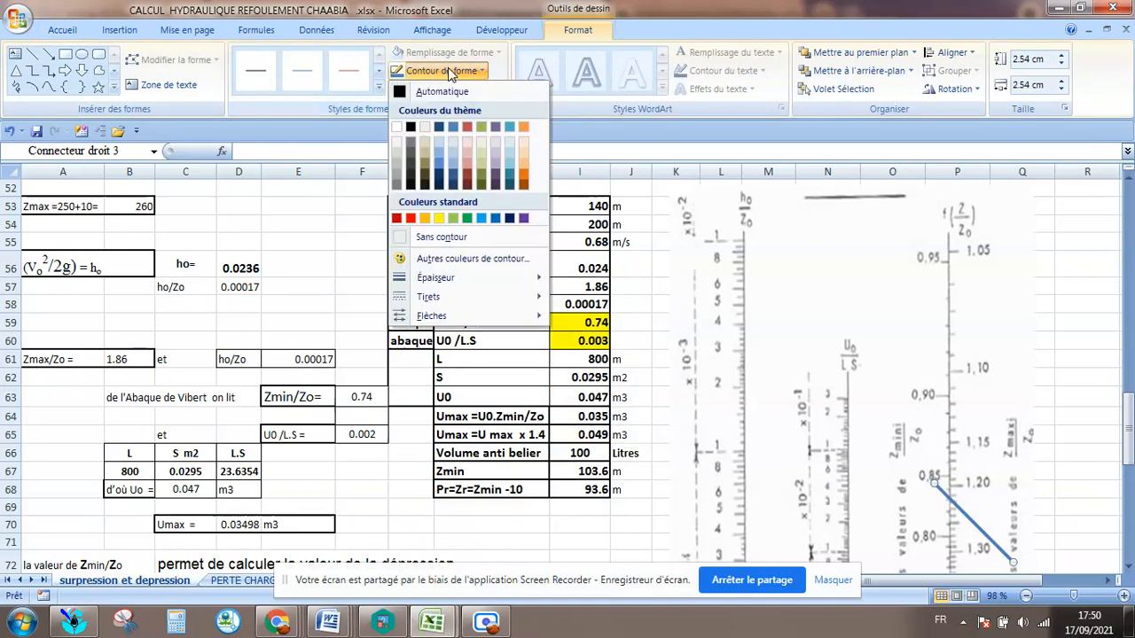
left_click(411, 218)
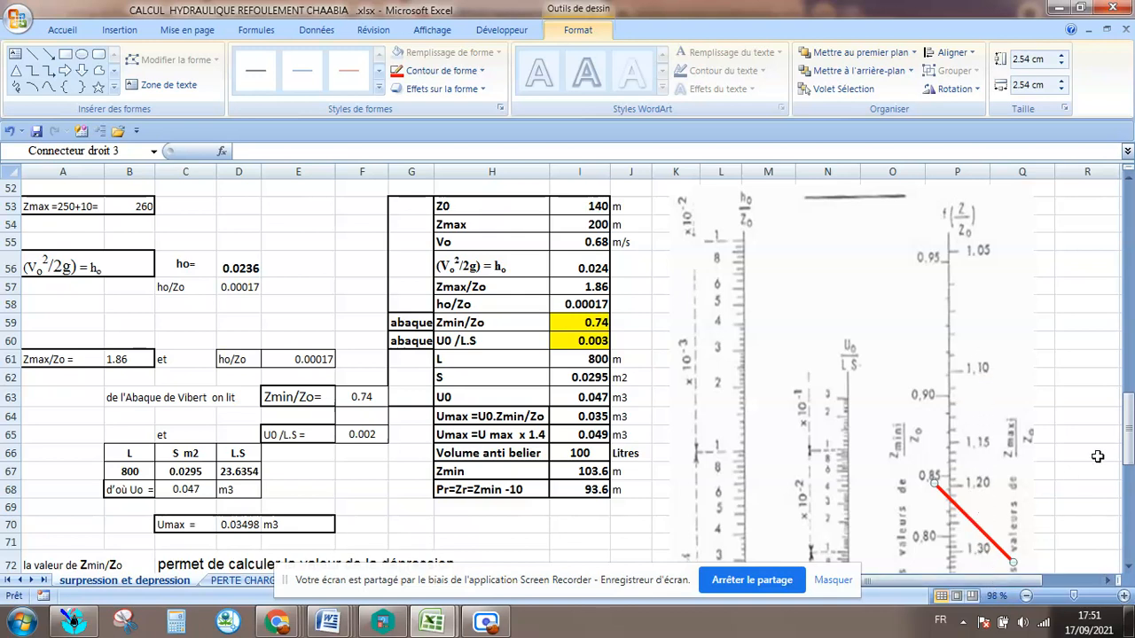
Stretch the red line on the Vibert chart from ho/Zo 0.00017 to Zmax/Zo 1.86, about 2.62 cm high and 6.67 cm wide.
left_click_drag(1128, 421, 1120, 505)
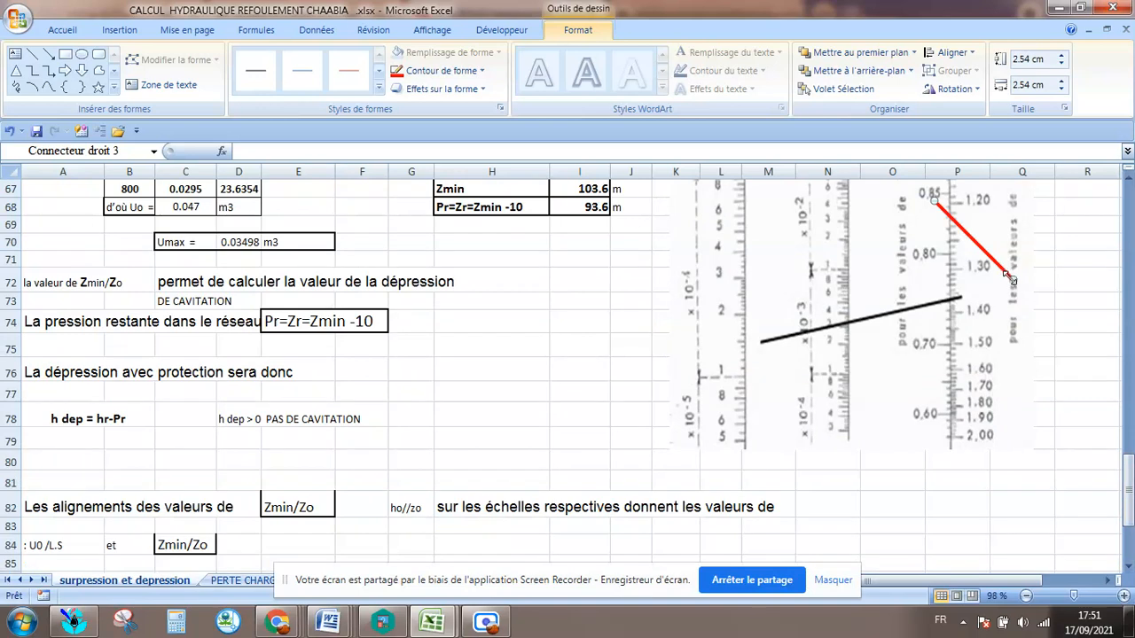
left_click_drag(1012, 278, 949, 414)
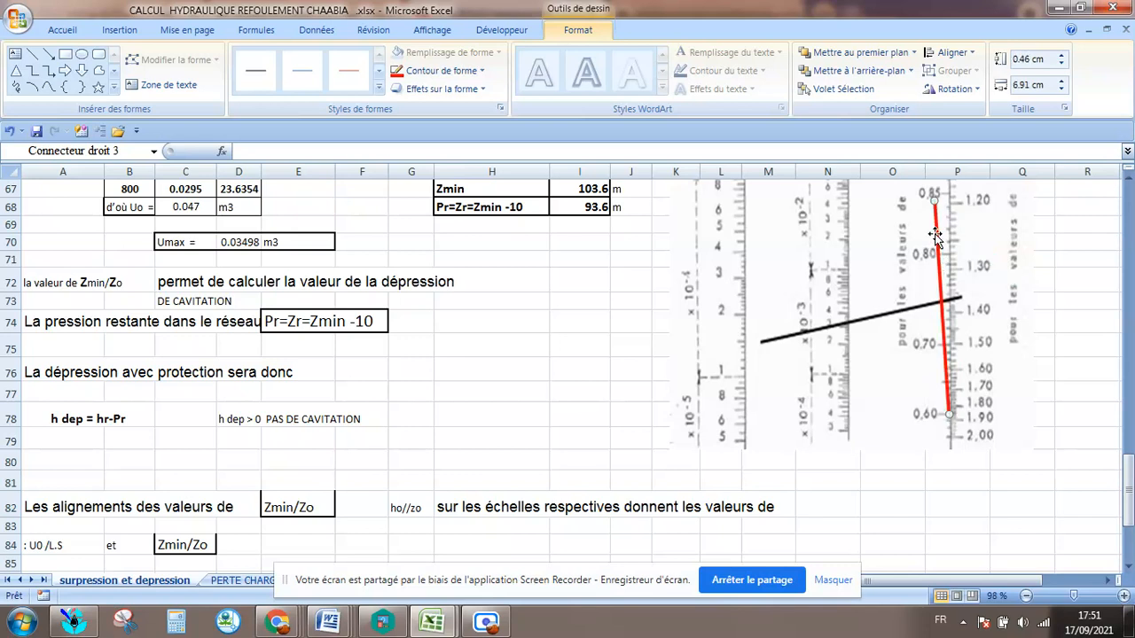
left_click_drag(935, 202, 706, 317)
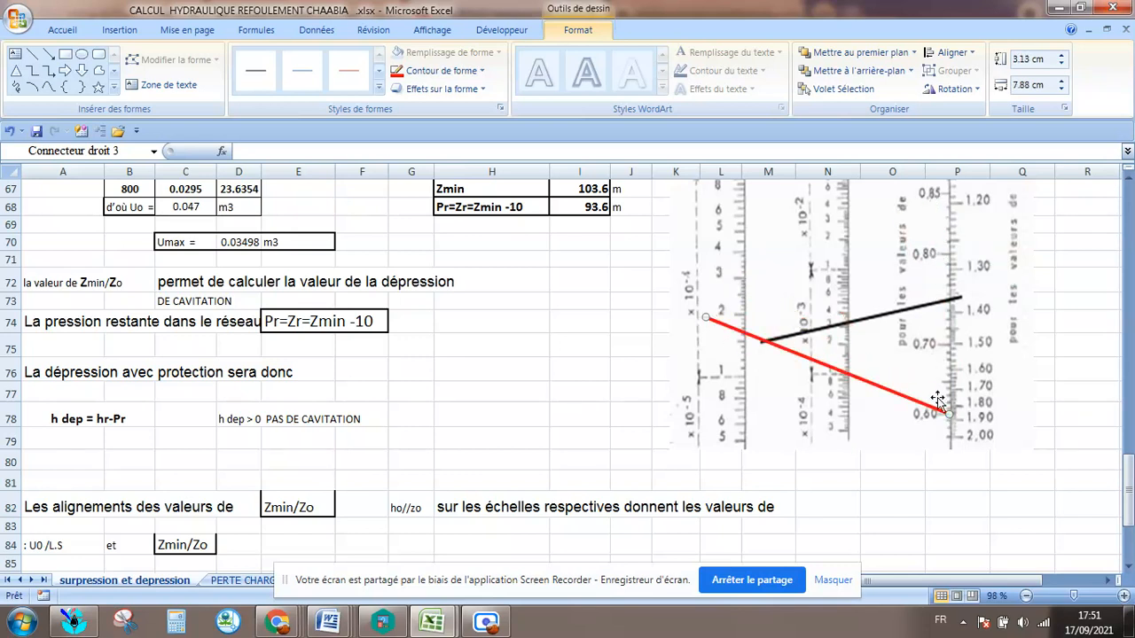
scroll(1005, 370, "up", 5)
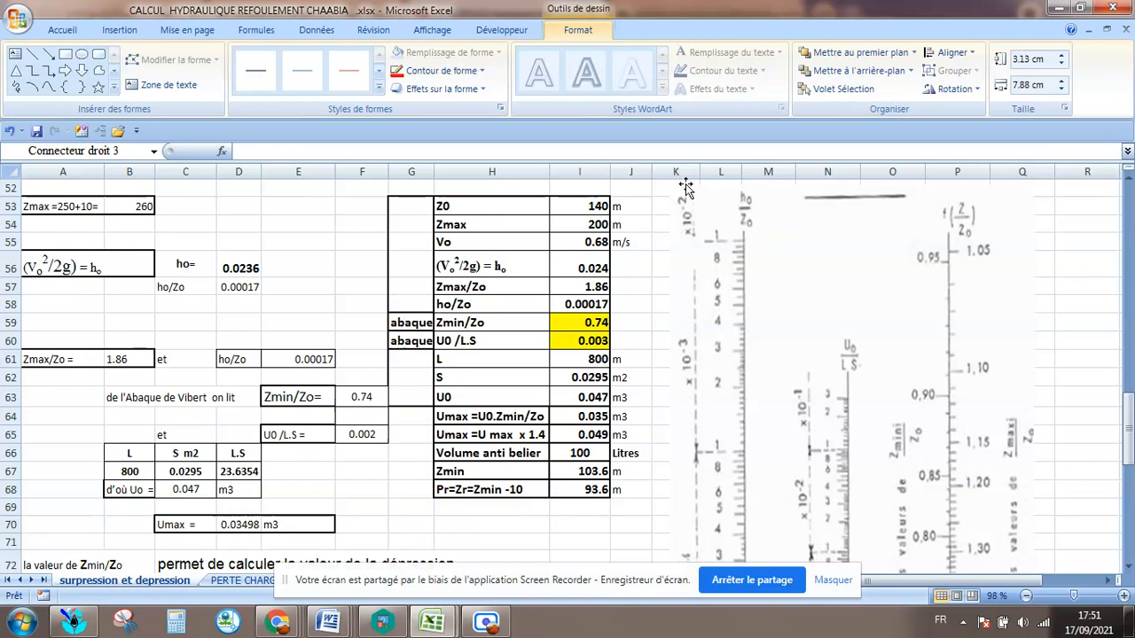
scroll(785, 495, "down", 3)
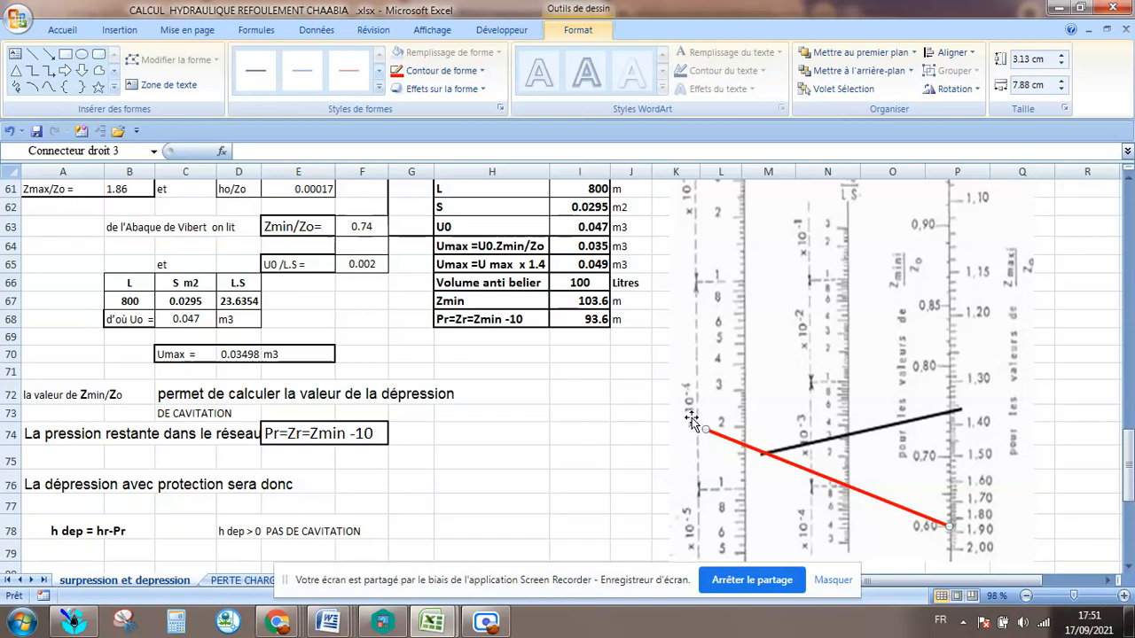
left_click_drag(705, 430, 743, 446)
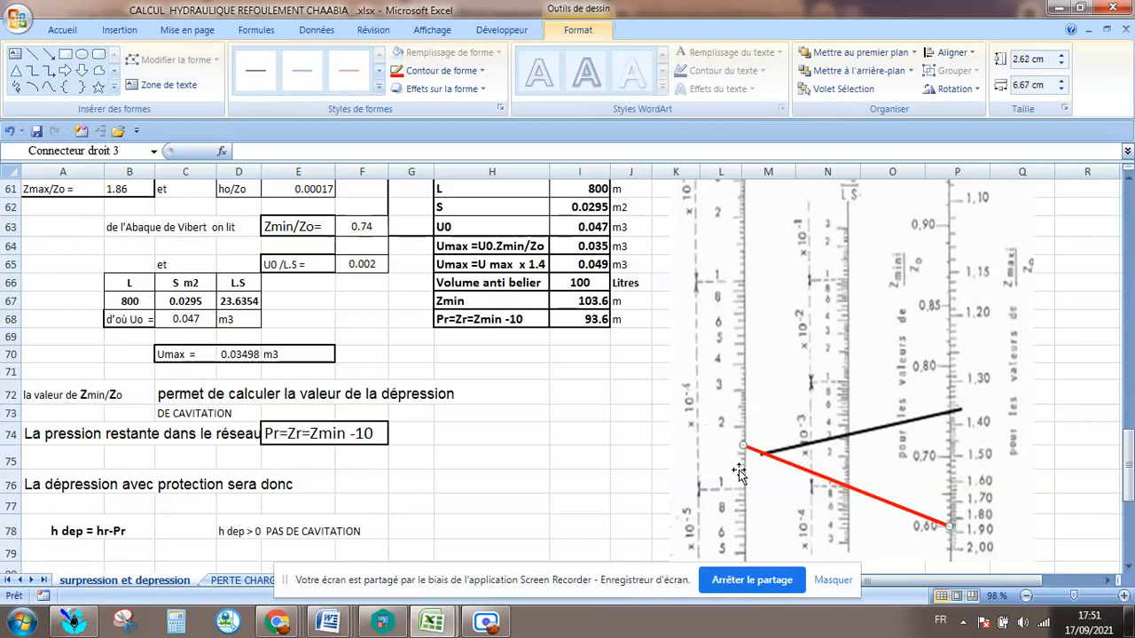
left_click(872, 426)
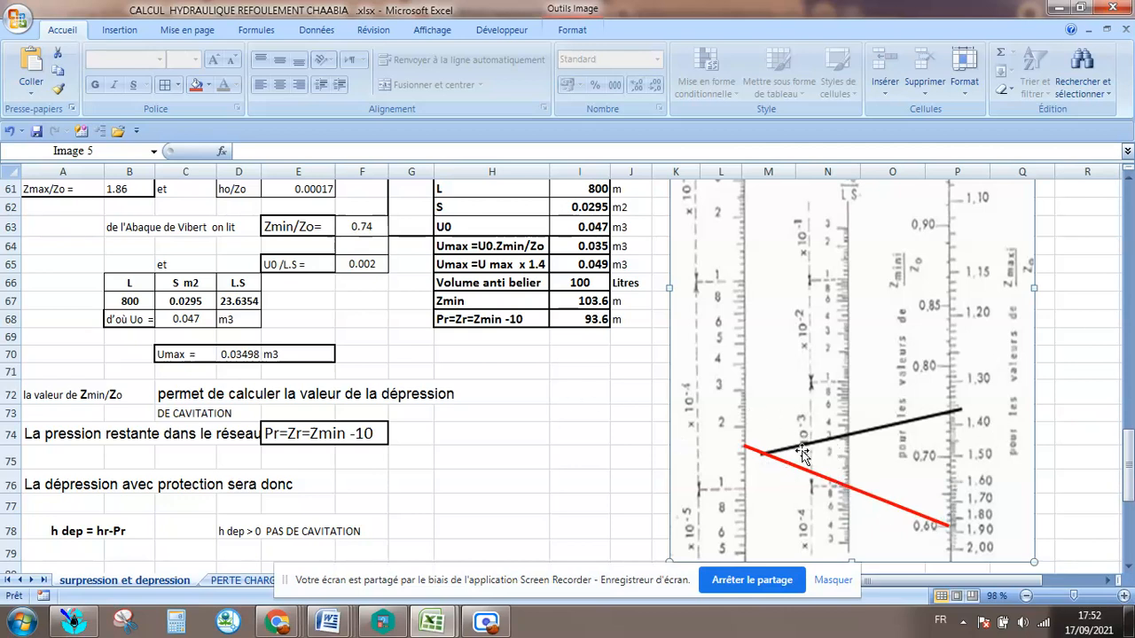
Examine where the red line crosses the U0/L.S scale of the Vibert chart.
scroll(862, 339, "up", 2)
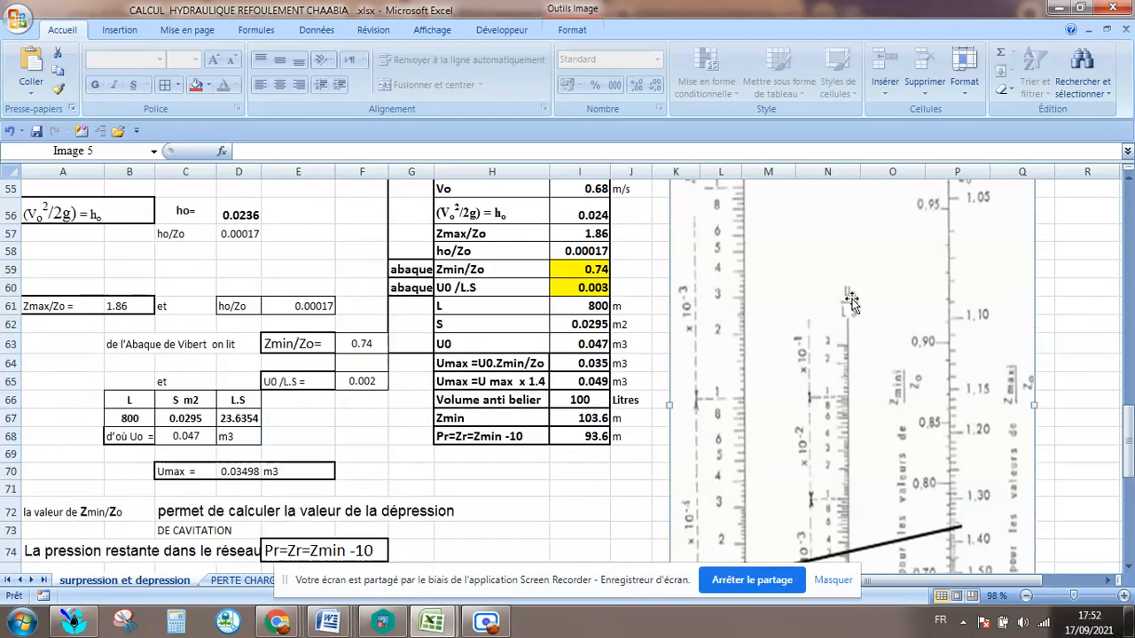
scroll(851, 348, "down", 3)
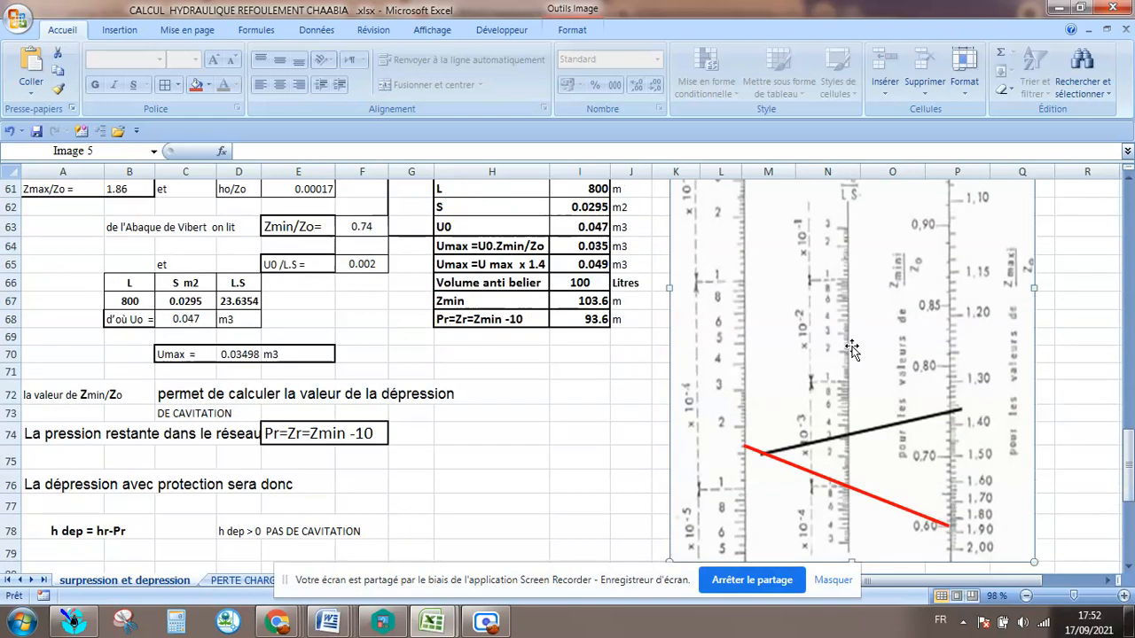
scroll(856, 470, "up", 1)
scroll(855, 470, "down", 1)
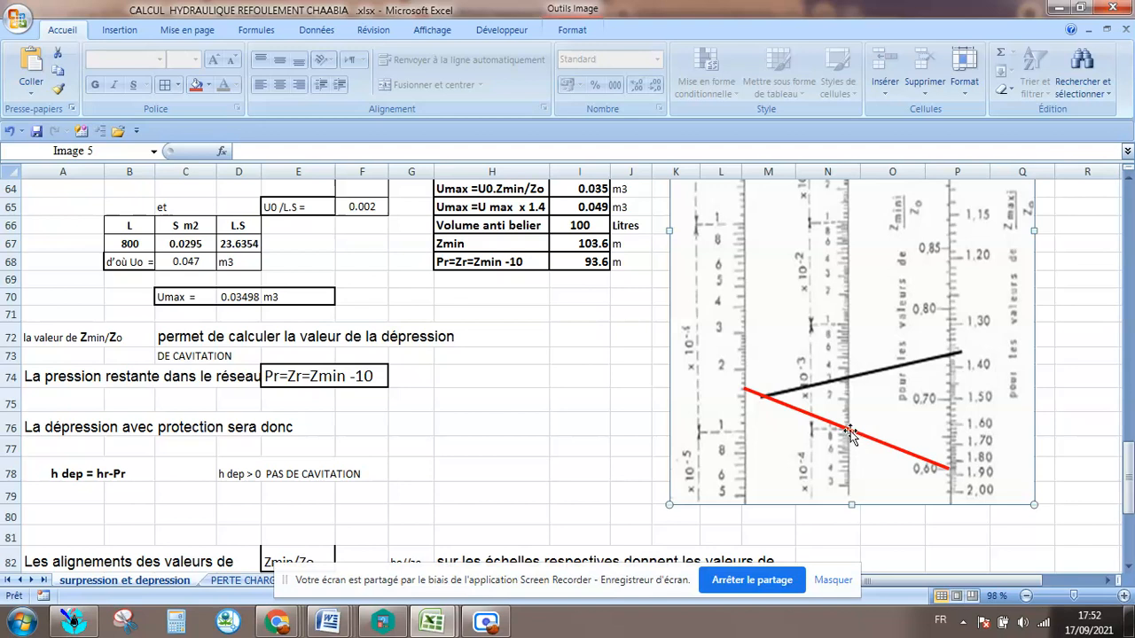
scroll(851, 430, "up", 2)
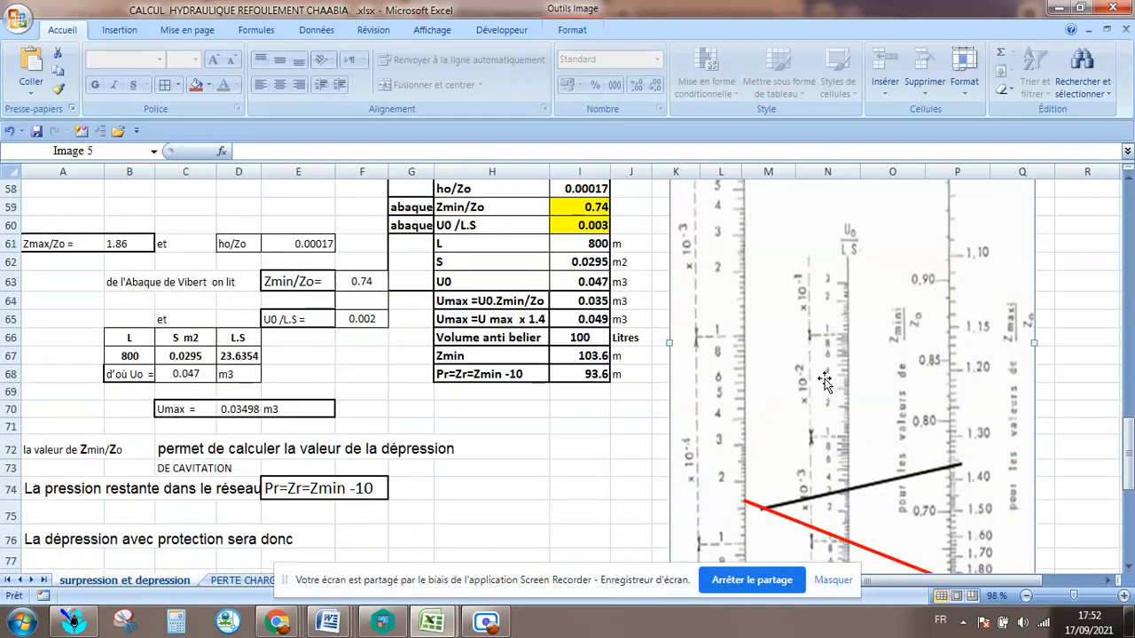
scroll(825, 382, "down", 1)
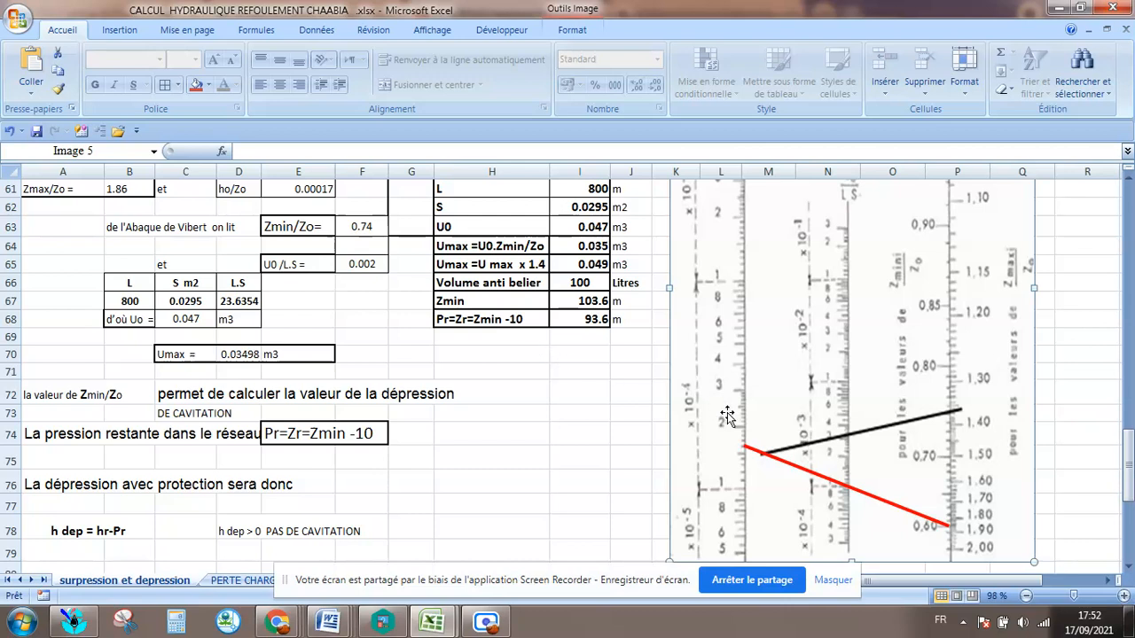
scroll(621, 289, "up", 3)
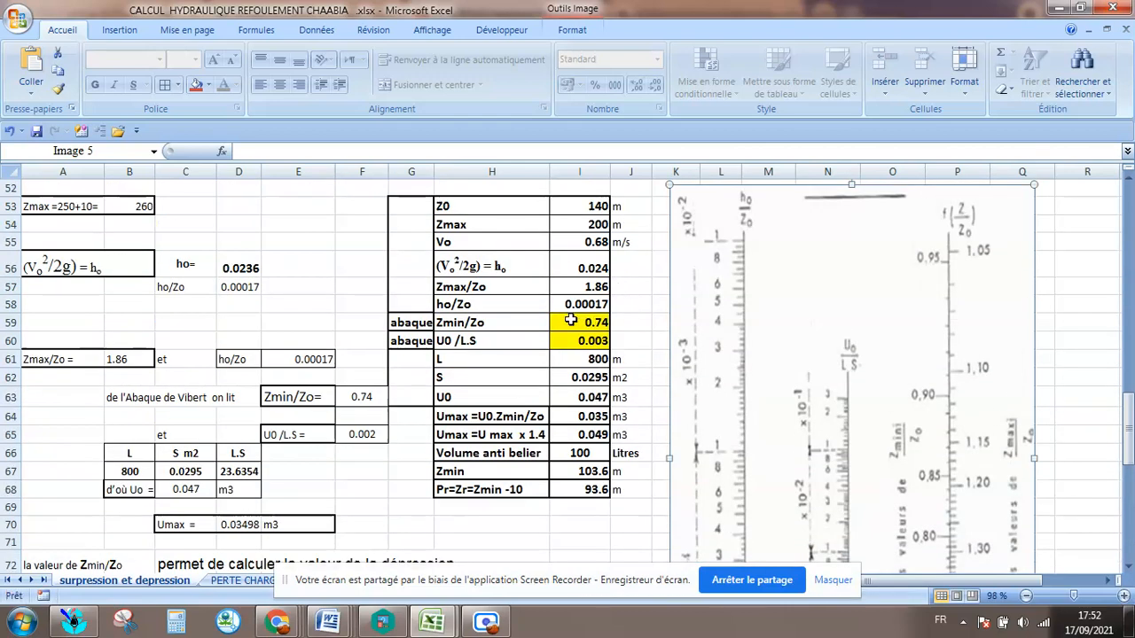
Check Z0 and Zmax in the summary table and change the label in A53 to "Zmax =200+10=".
left_click(525, 211)
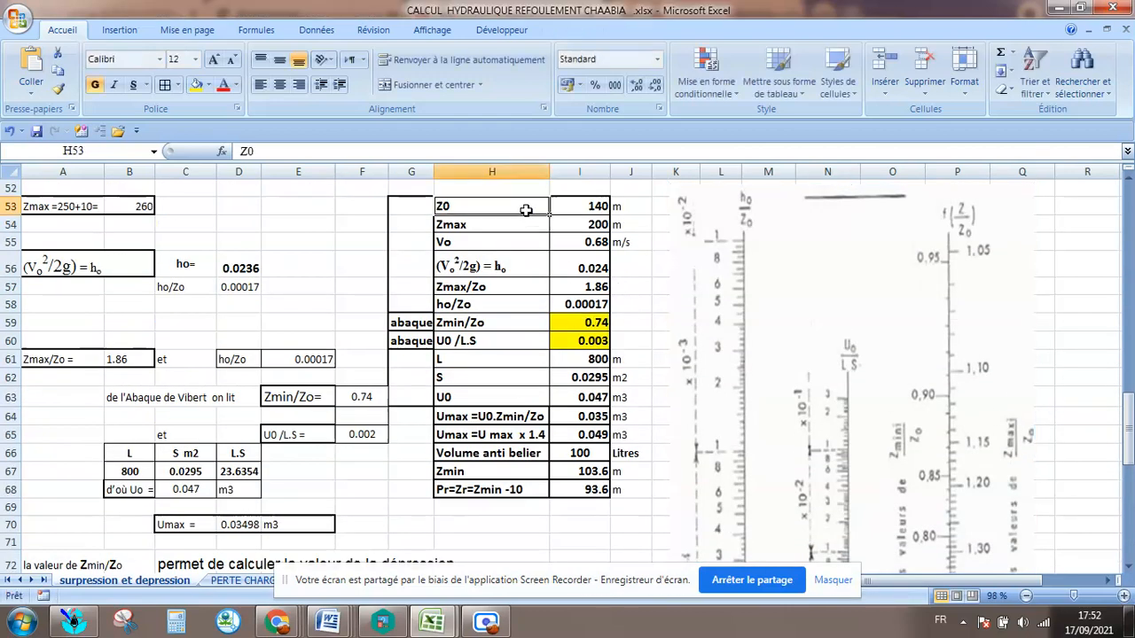
left_click(604, 209)
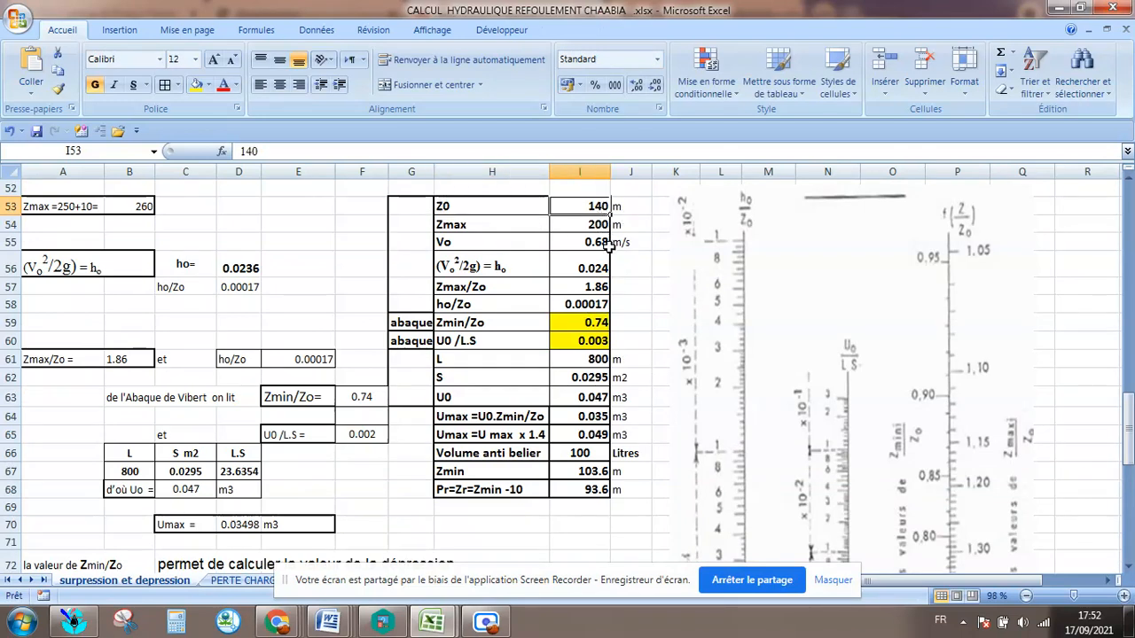
left_click(593, 226)
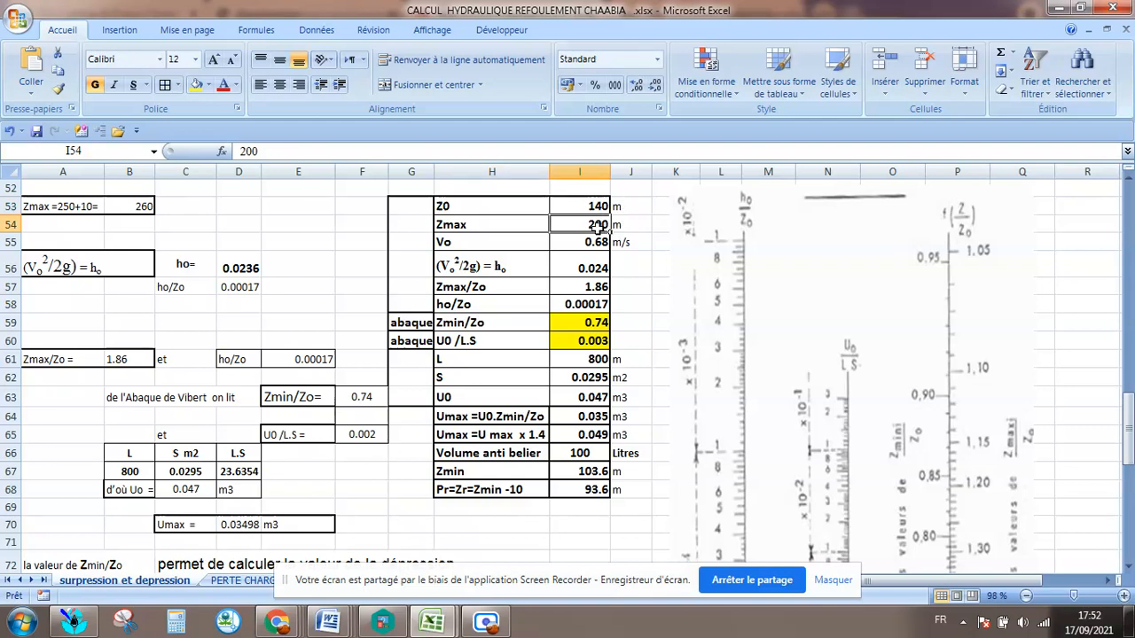
double_click(600, 227)
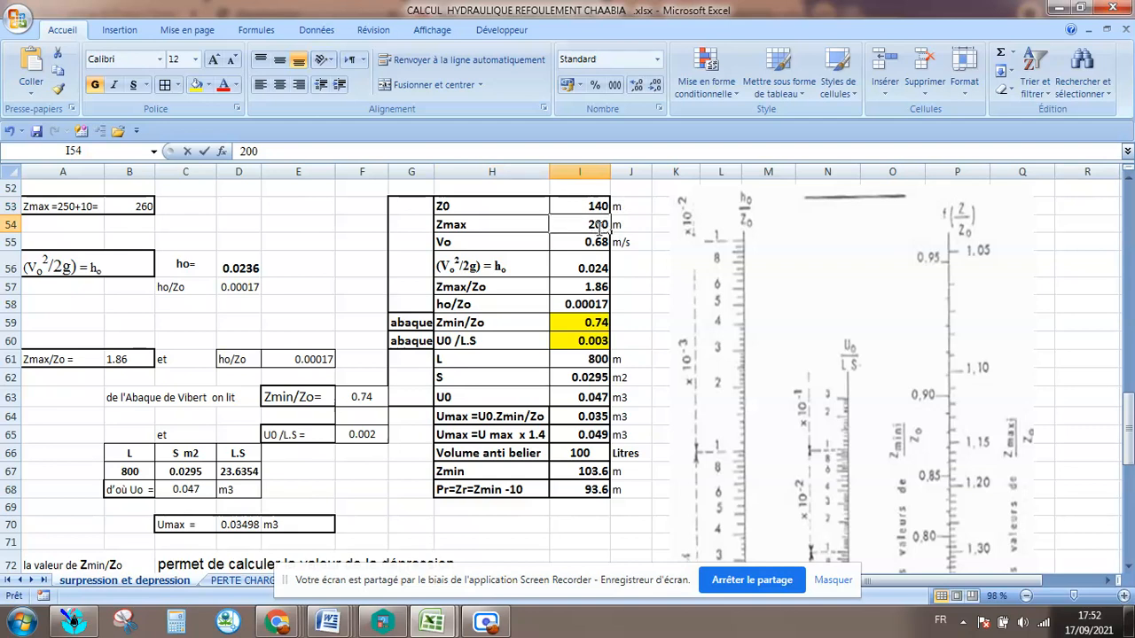
left_click(136, 208)
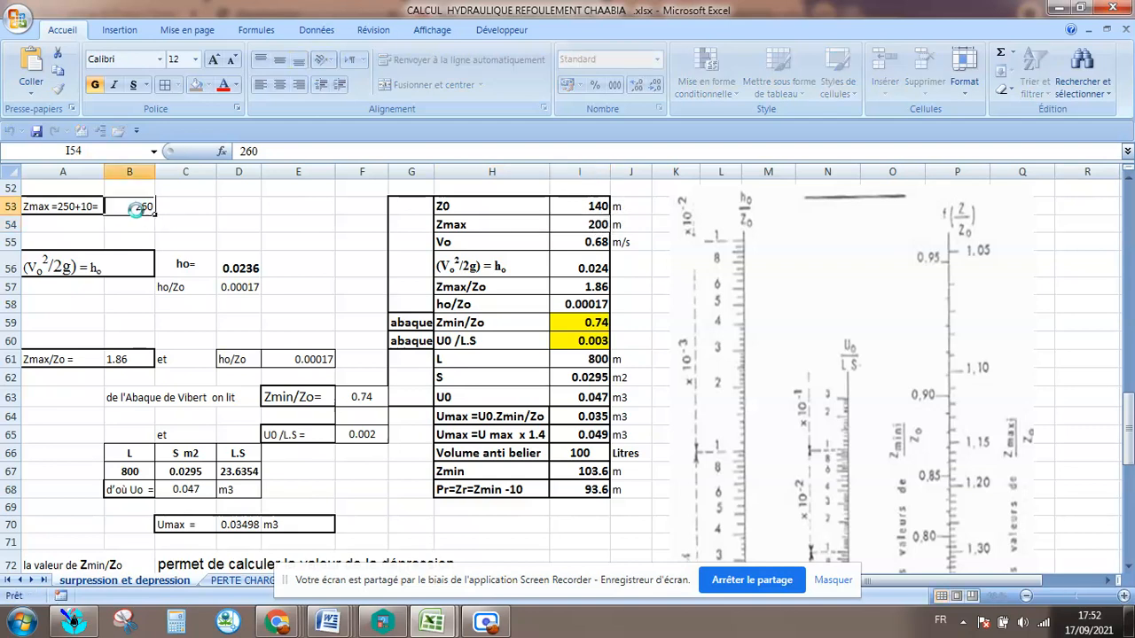
left_click(71, 206)
double_click(70, 205)
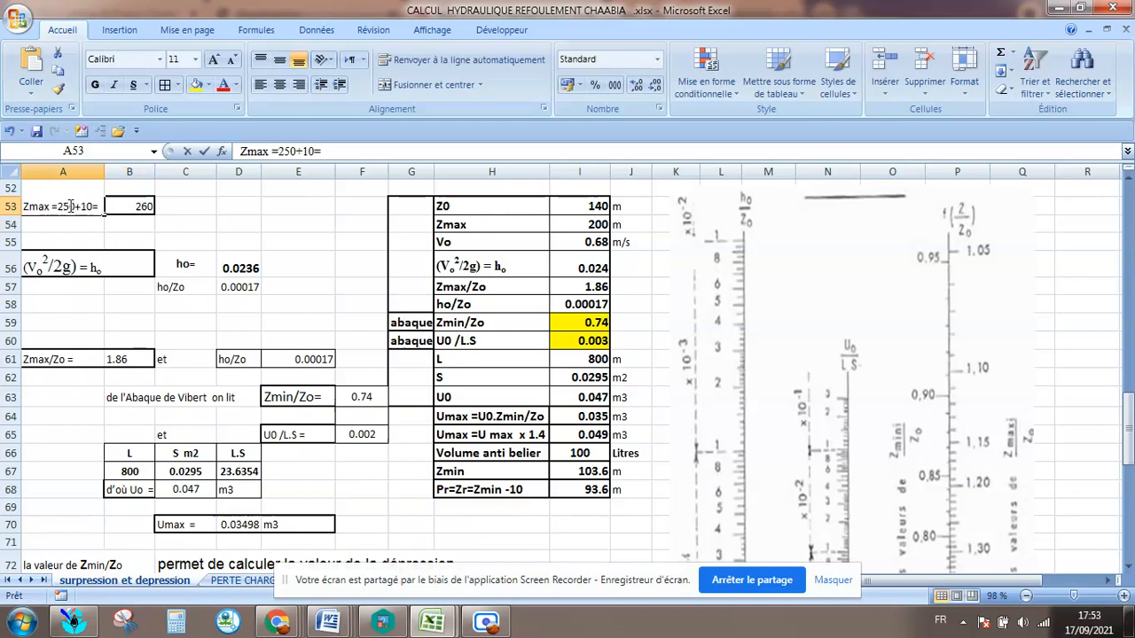
double_click(65, 206)
left_click(69, 206)
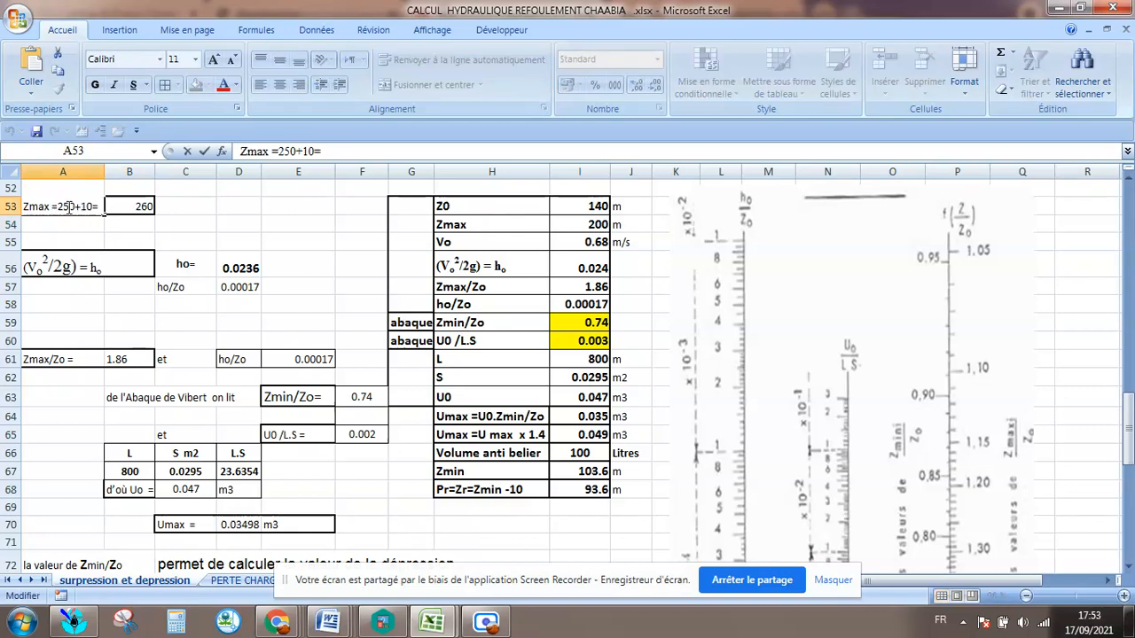
left_click_drag(66, 206, 76, 206)
type("0")
left_click(123, 220)
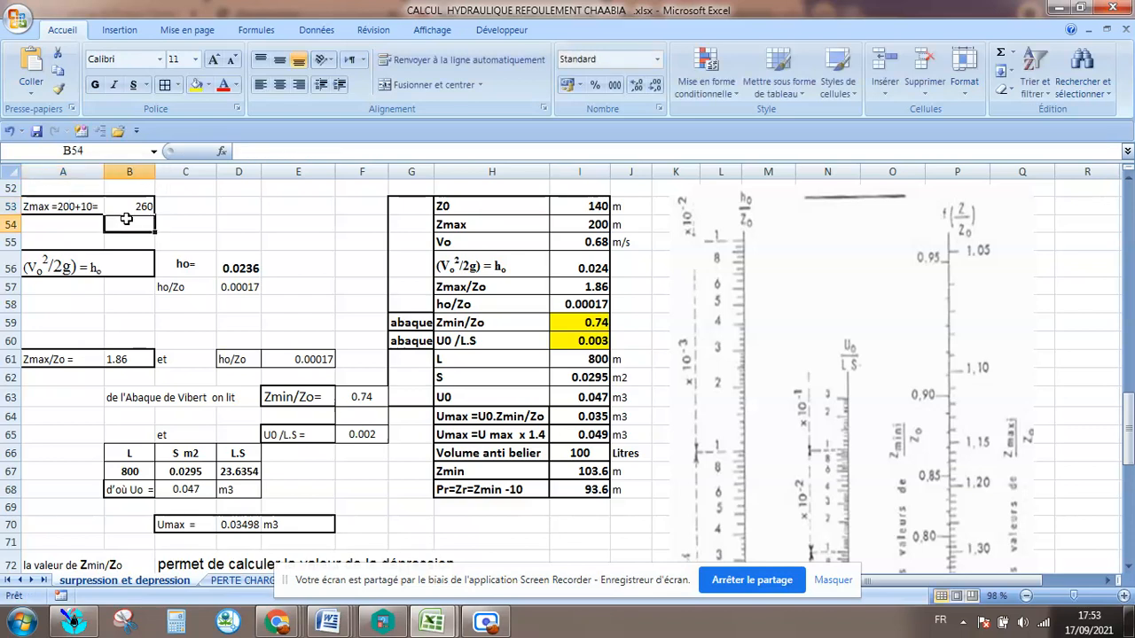
Set the Zmax value in cell B53 to 210.
left_click(142, 207)
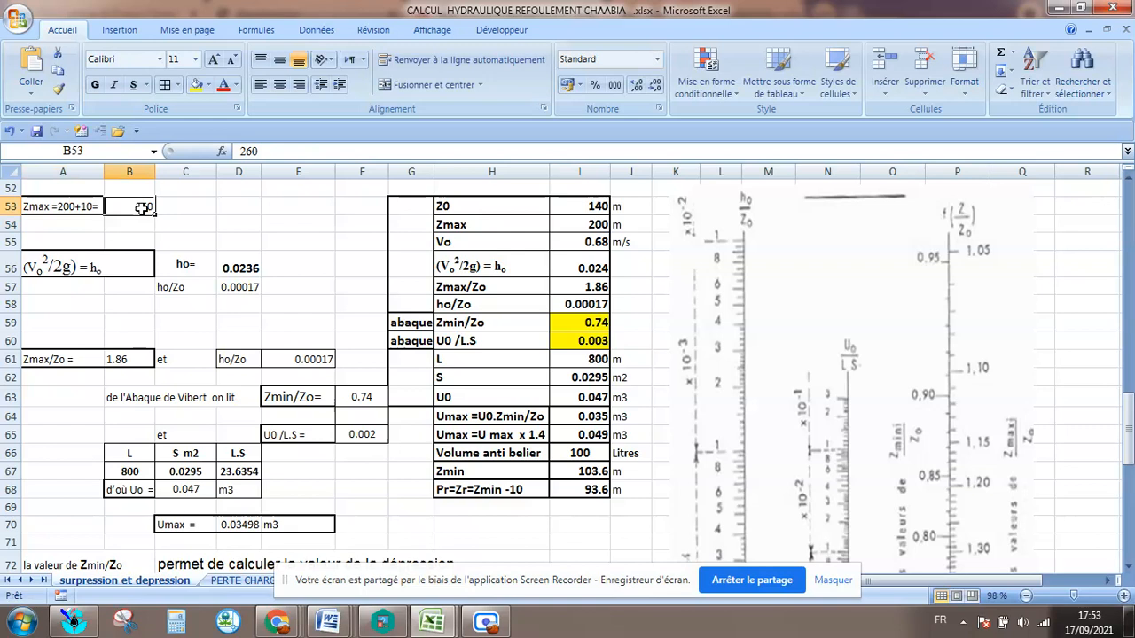
left_click(142, 221)
left_click(139, 211)
type("2")
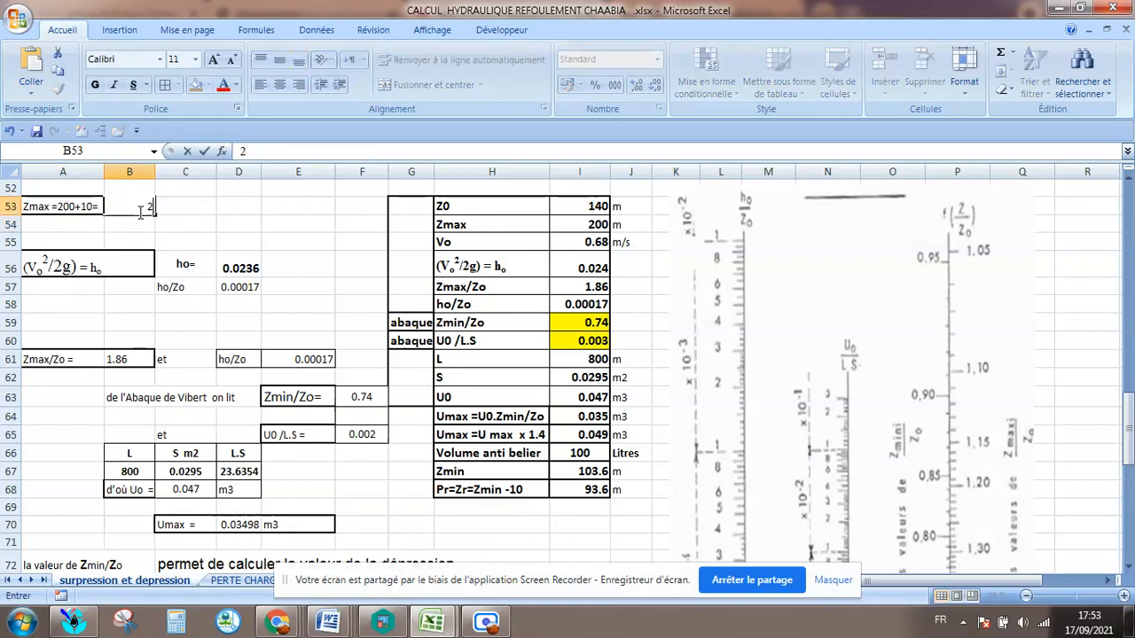
type("10")
left_click(148, 285)
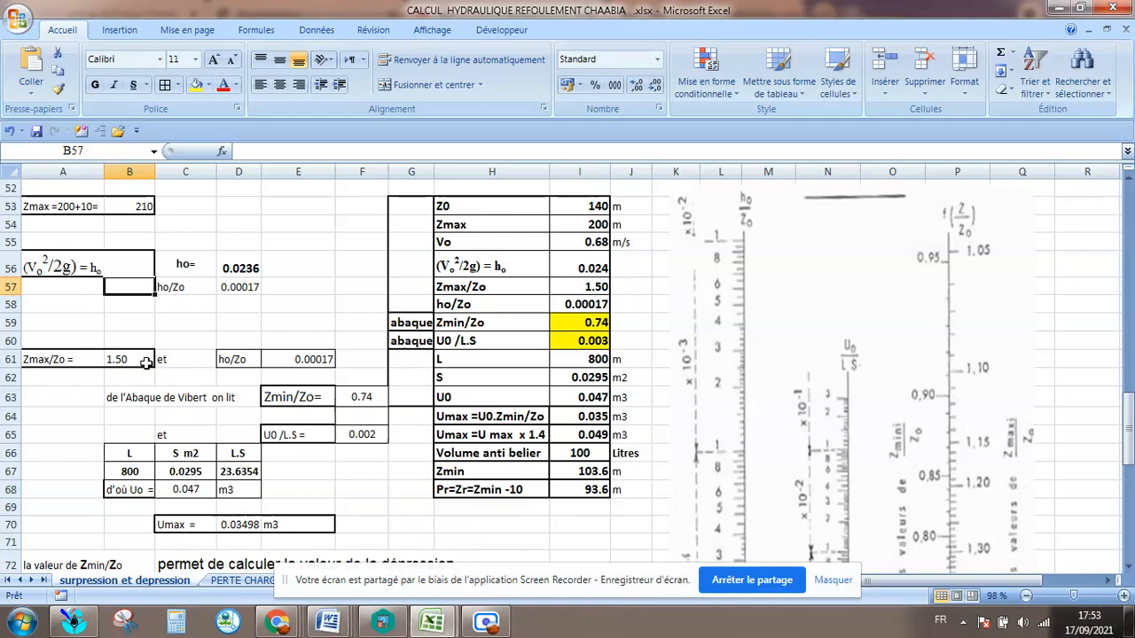
Check the Zmax/Zo ratio in B61 and move the red line's right end to 1.50 on the chart's Zmax/Zo scale.
scroll(178, 359, "up", 3)
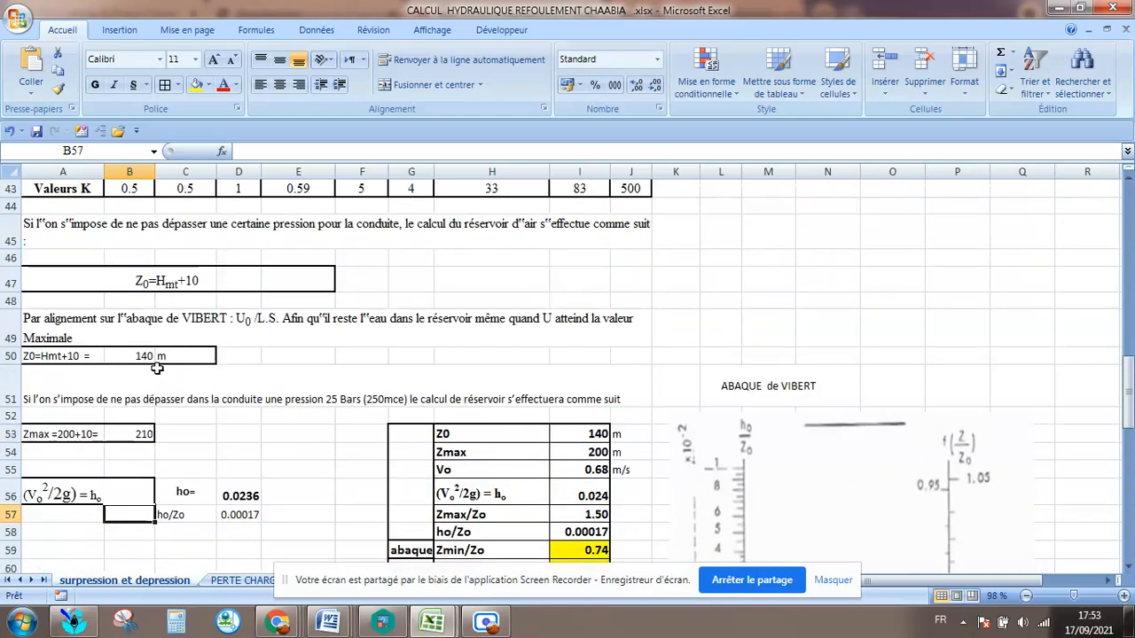
scroll(155, 370, "down", 3)
left_click(139, 359)
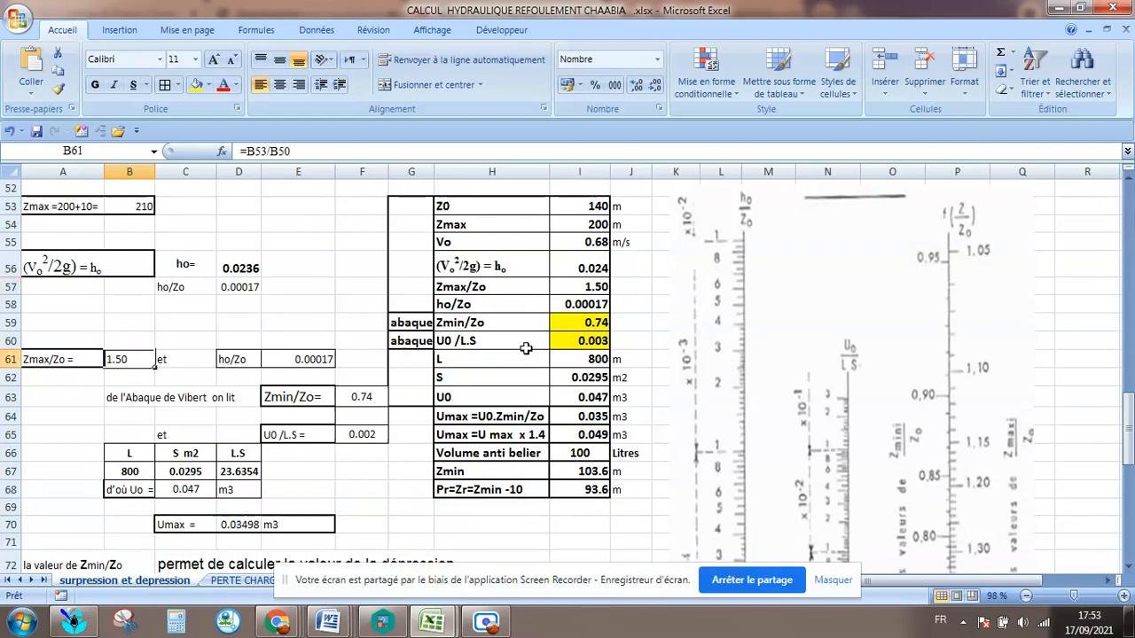
scroll(1009, 443, "down", 4)
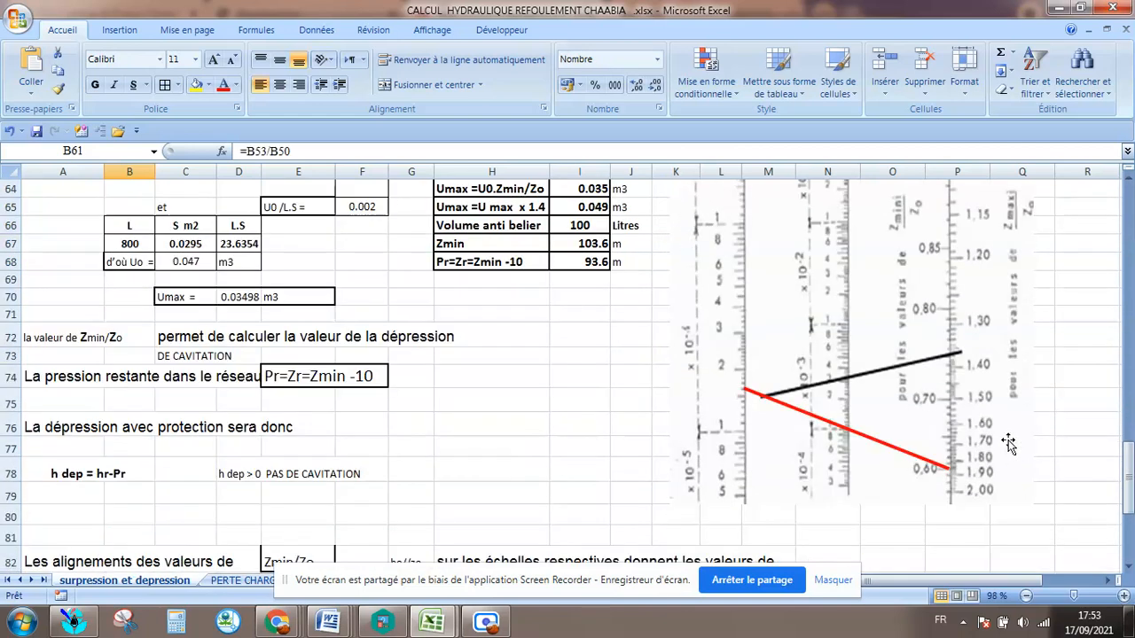
left_click_drag(952, 469, 951, 387)
left_click(932, 463)
Examine the realigned red line against the ho/Zo, U0/L.S and Zmin/Zo scales of the Vibert chart.
scroll(735, 418, "up", 6)
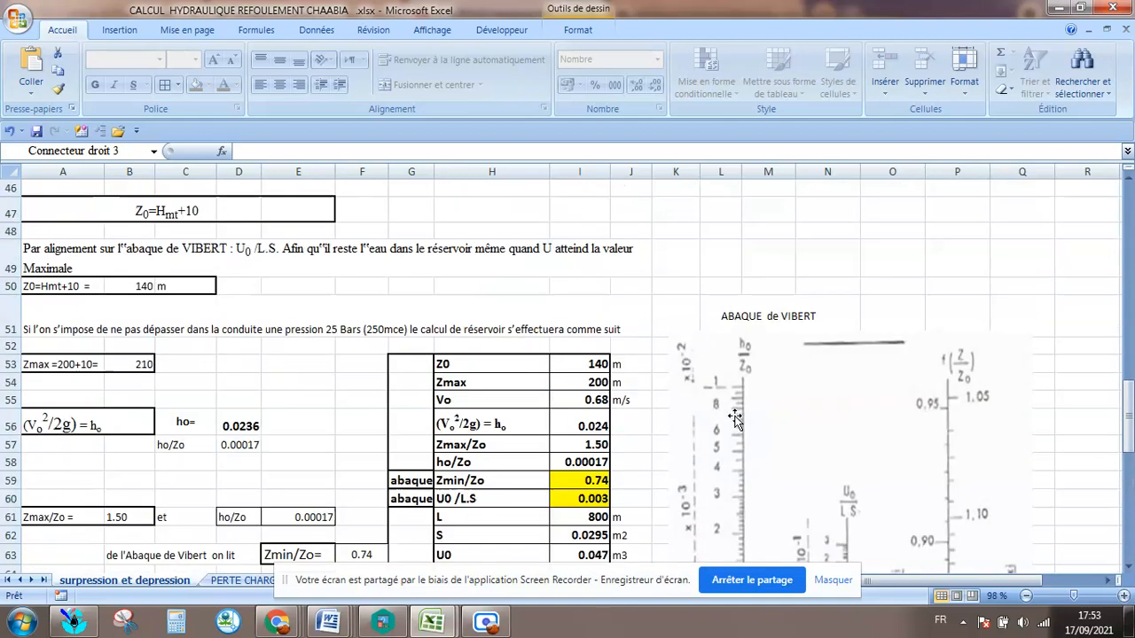
scroll(735, 418, "down", 4)
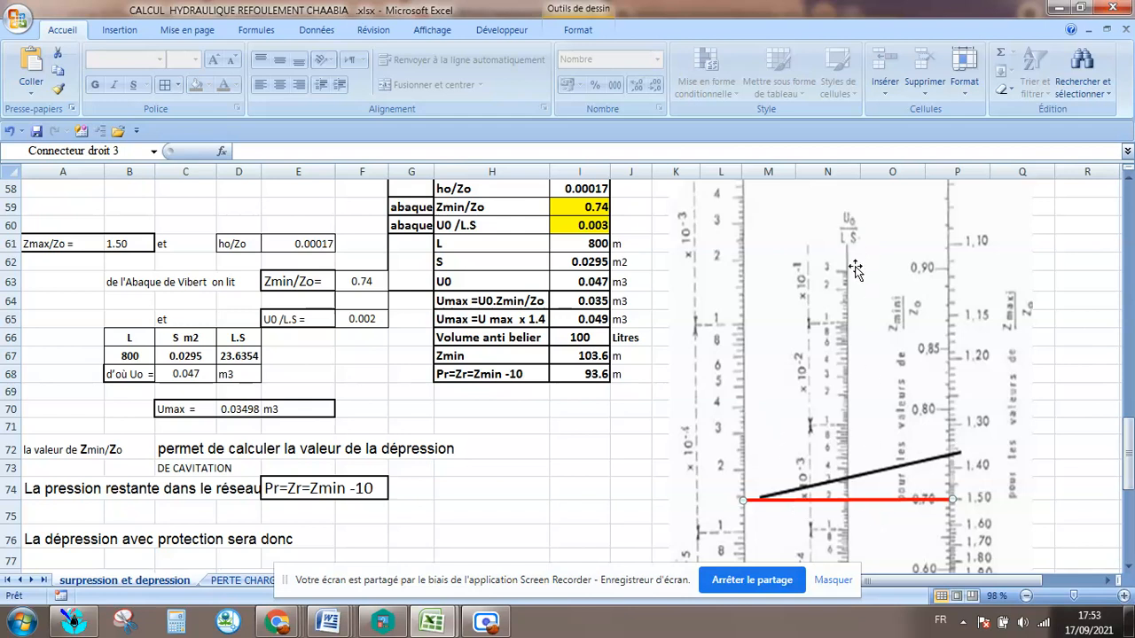
scroll(842, 434, "down", 2)
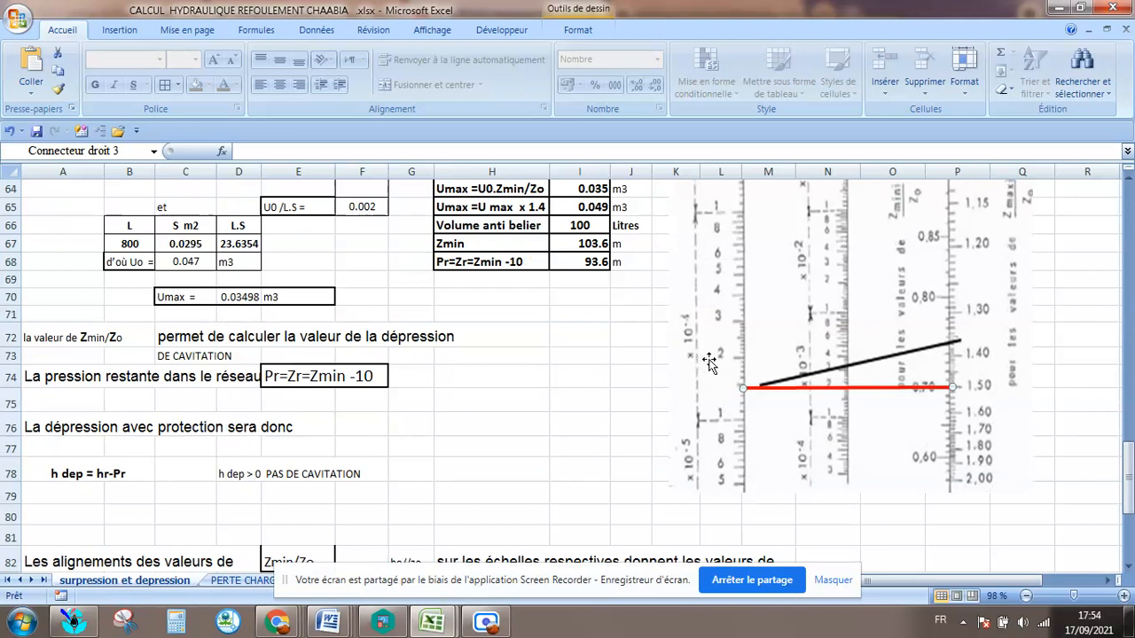
scroll(827, 377, "up", 1)
scroll(857, 277, "up", 2)
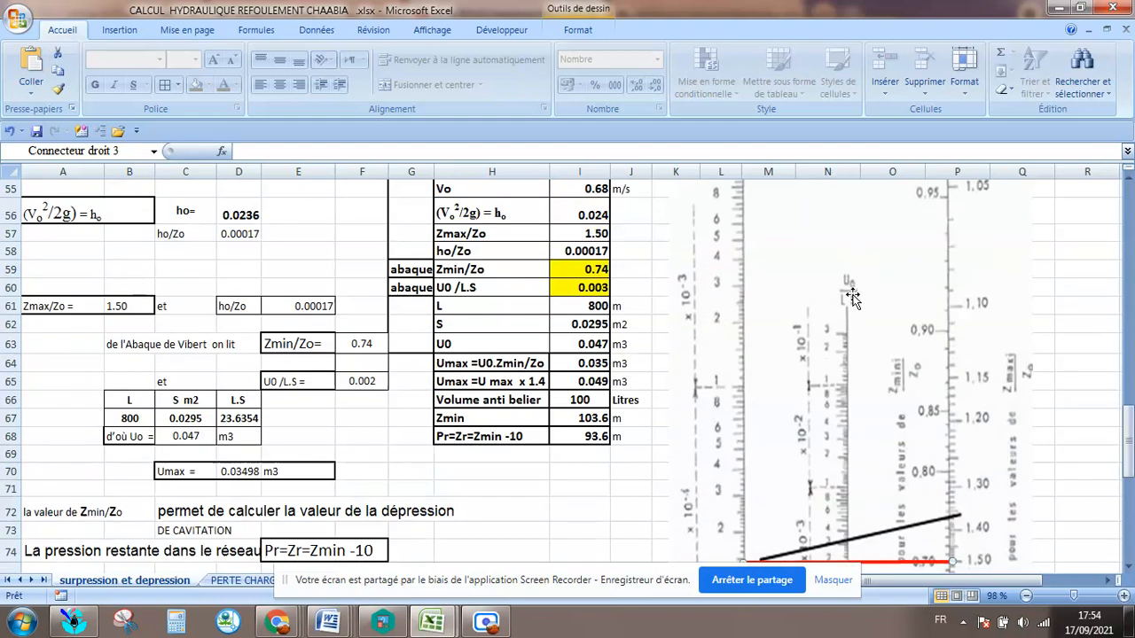
scroll(212, 422, "down", 2)
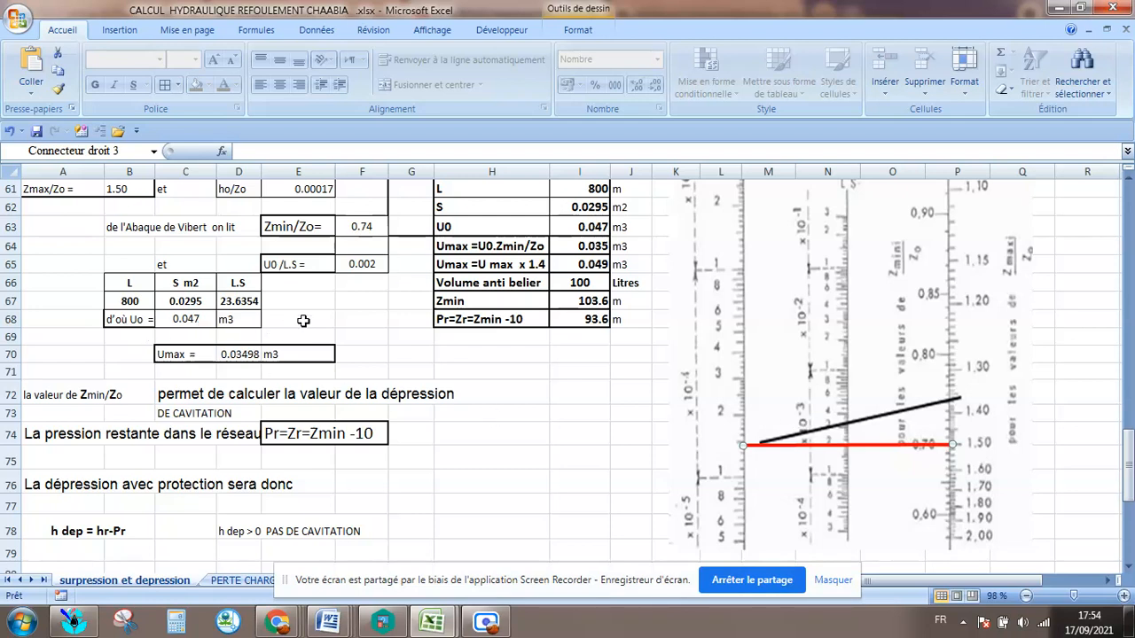
Set the Zmax value in cell I54 of the summary table to 210.
scroll(448, 339, "up", 3)
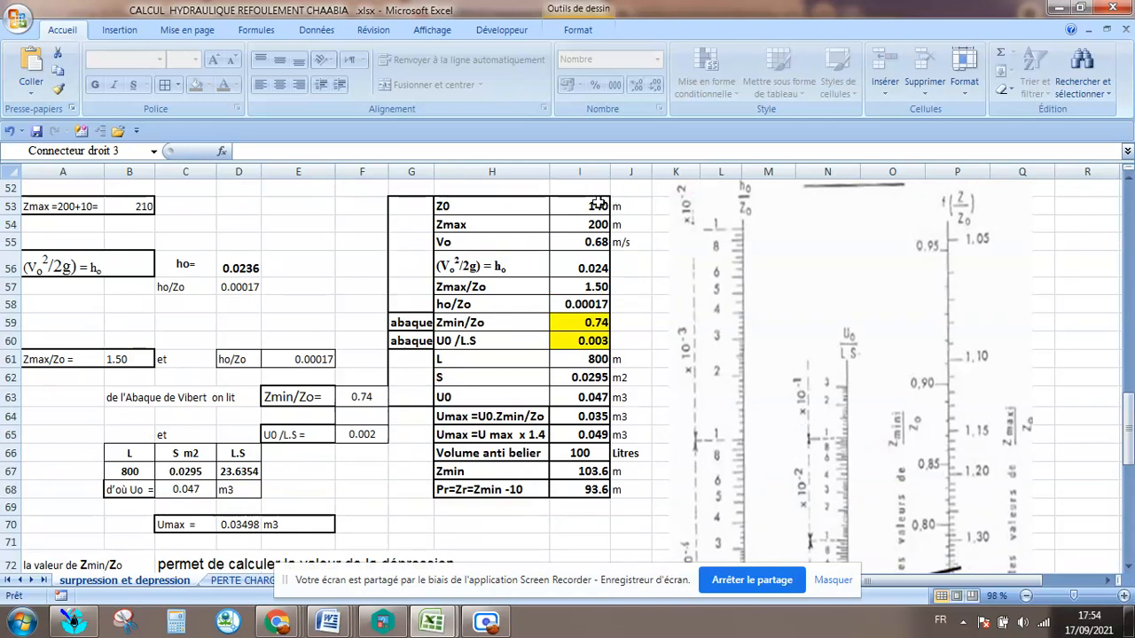
left_click(599, 203)
left_click(599, 228)
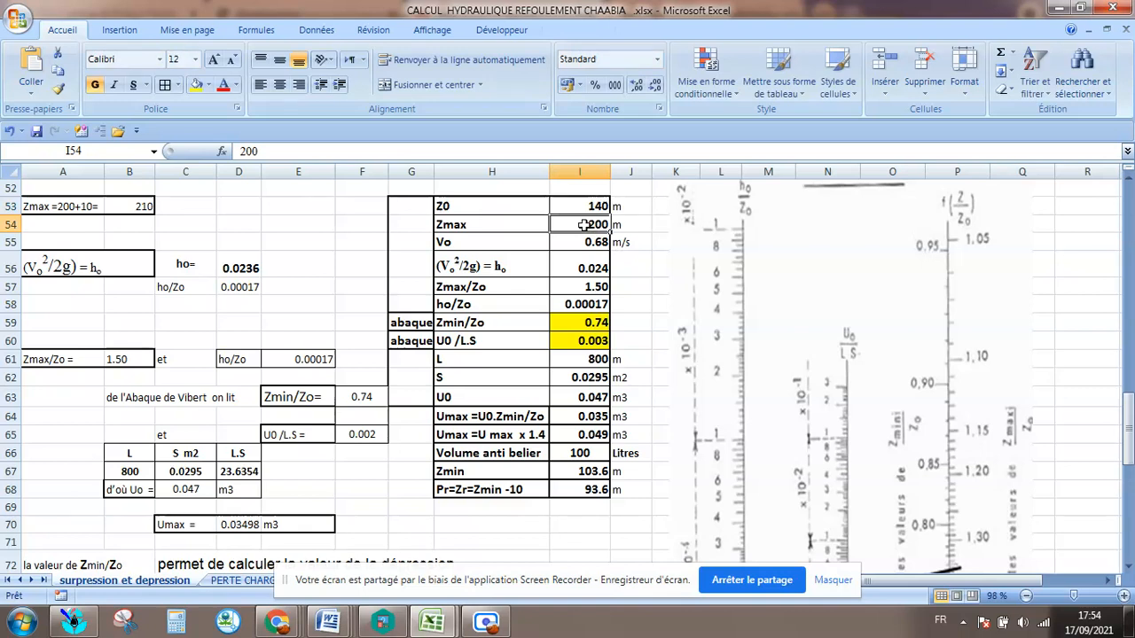
left_click(585, 242)
left_click(583, 227)
type("2")
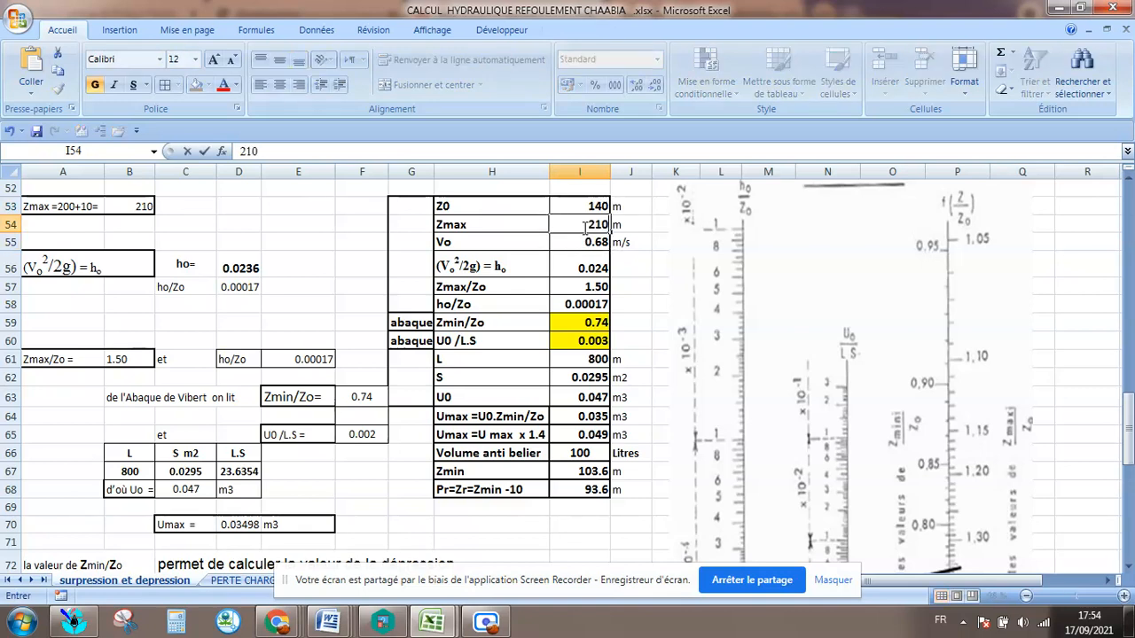
type("10")
left_click(571, 247)
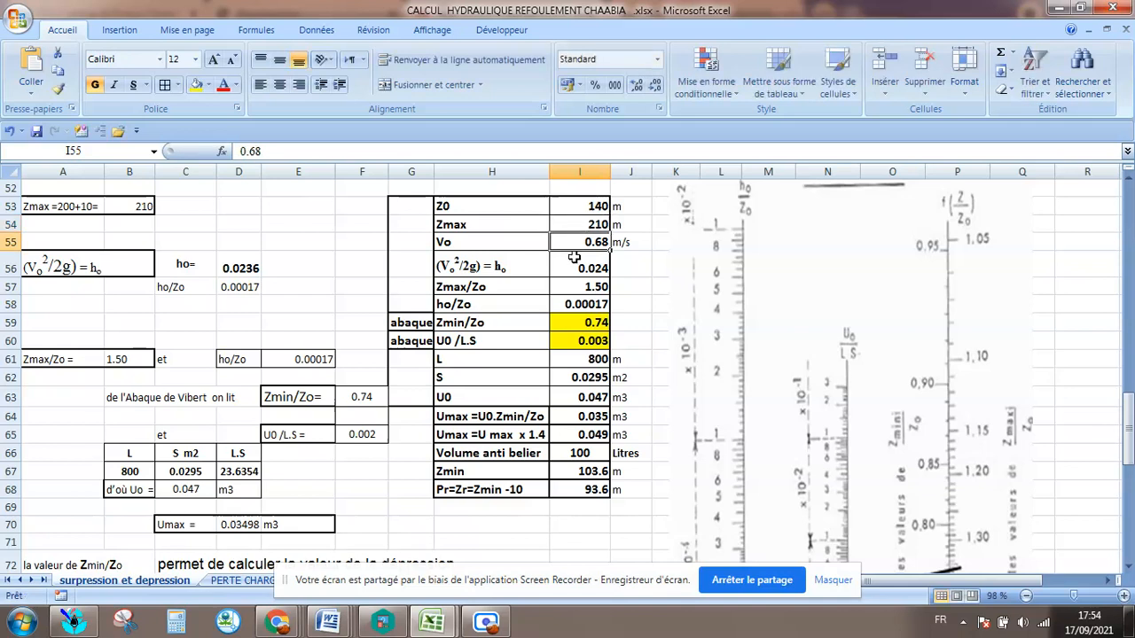
Check the ho, Zmax/Zo and ho/Zo cells in the summary table.
left_click(585, 264)
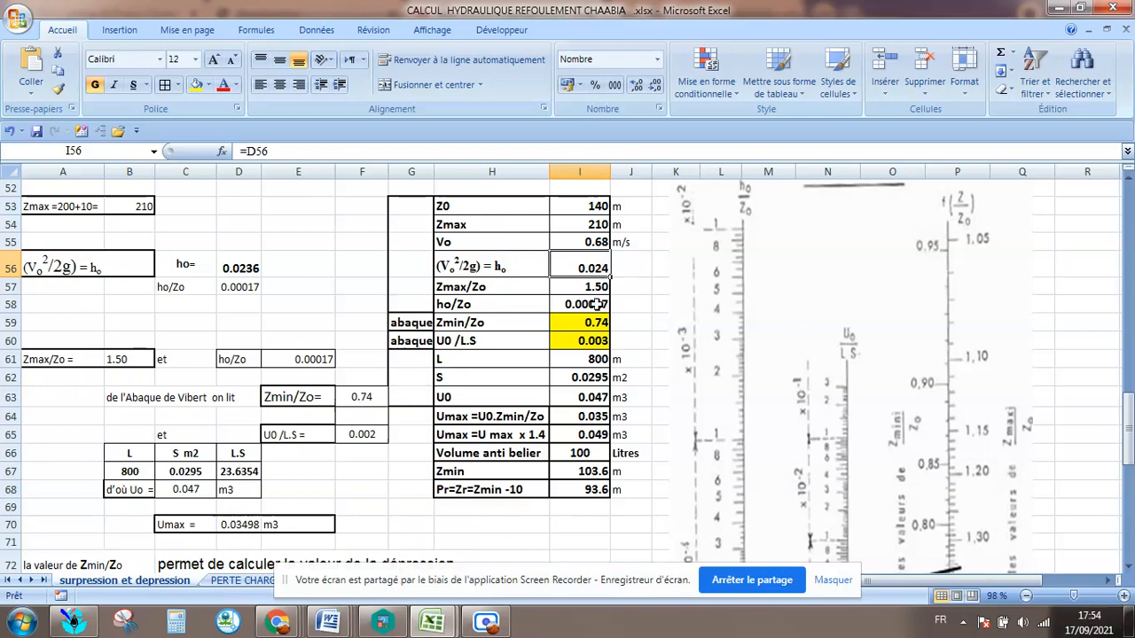
left_click(592, 288)
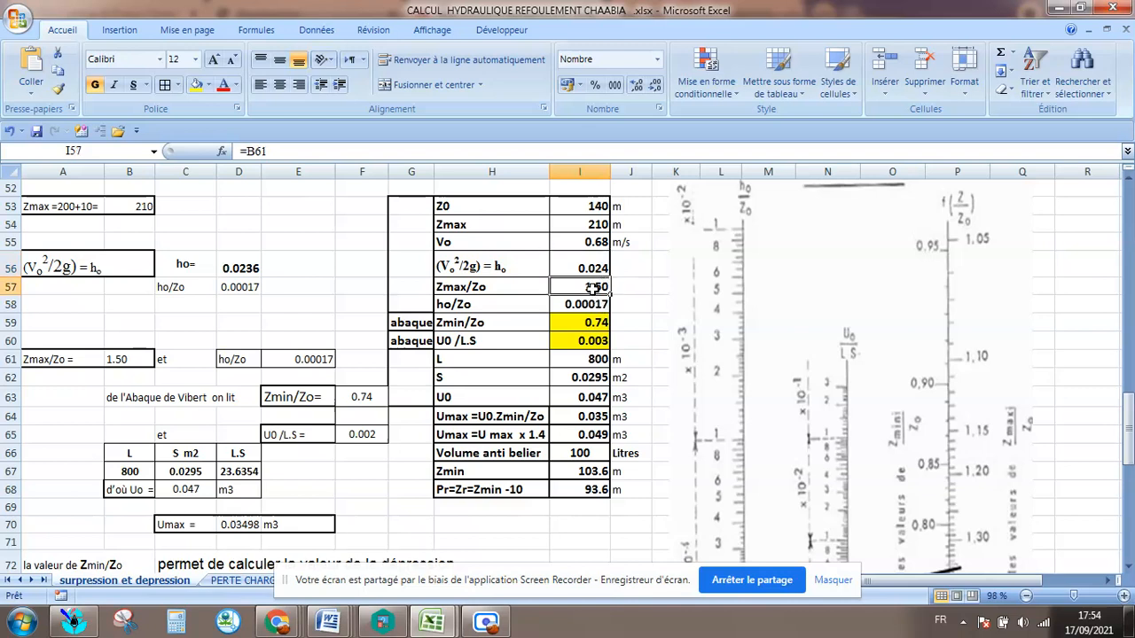
left_click(578, 306)
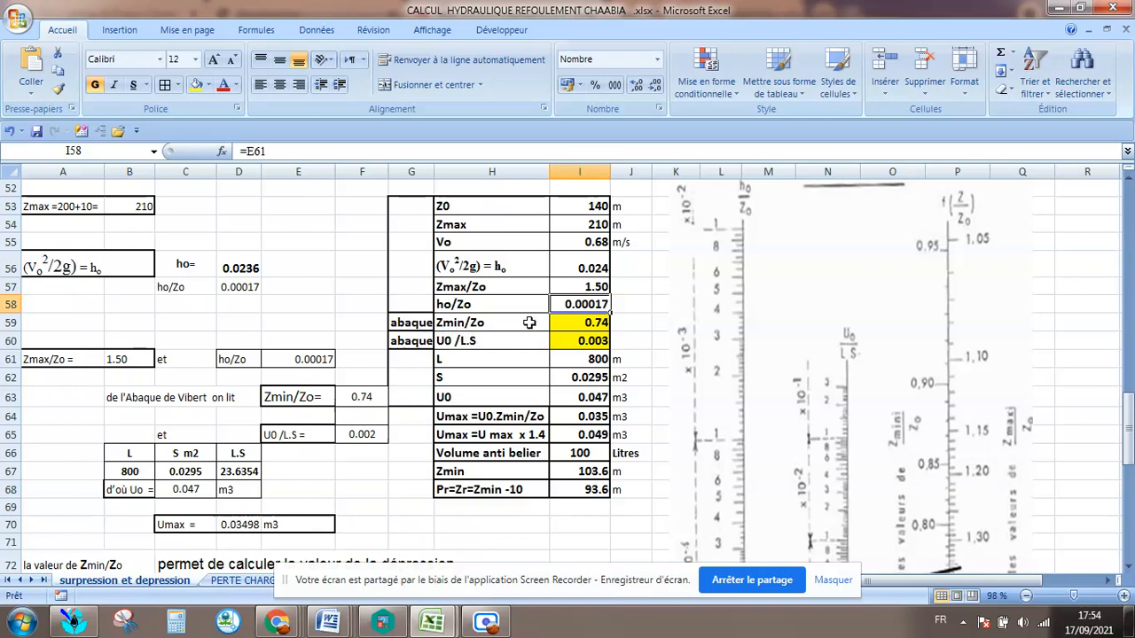
Read Zmin/Zo at the red line on the Vibert chart and enter 0.70 in cell I59.
scroll(767, 405, "down", 3)
scroll(957, 436, "up", 2)
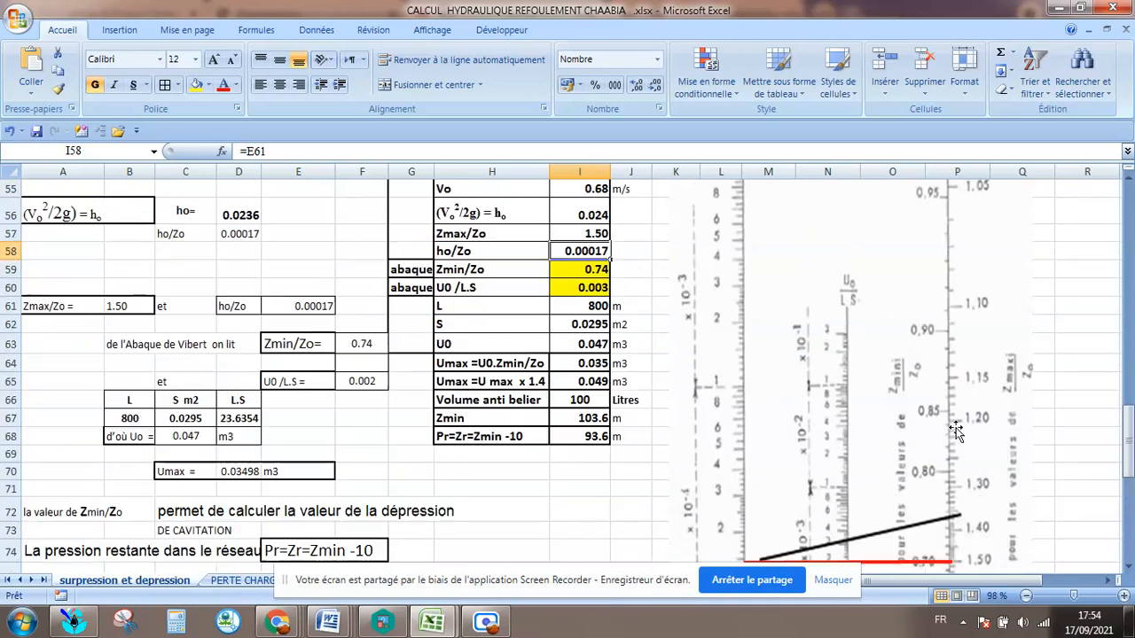
scroll(925, 382, "down", 2)
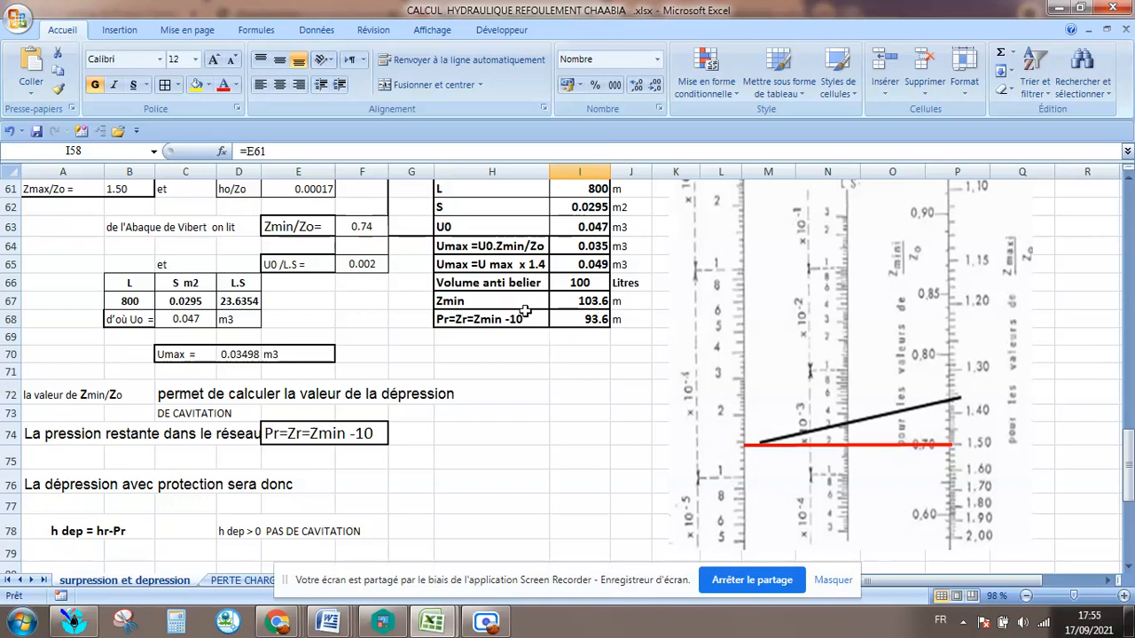
scroll(504, 285, "up", 1)
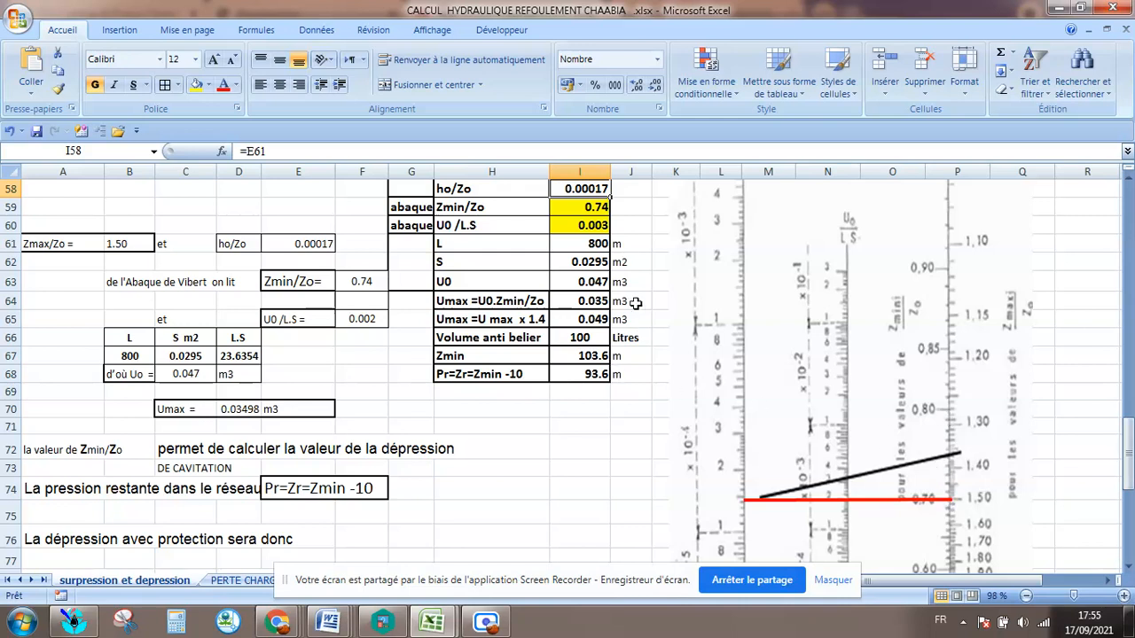
left_click(587, 206)
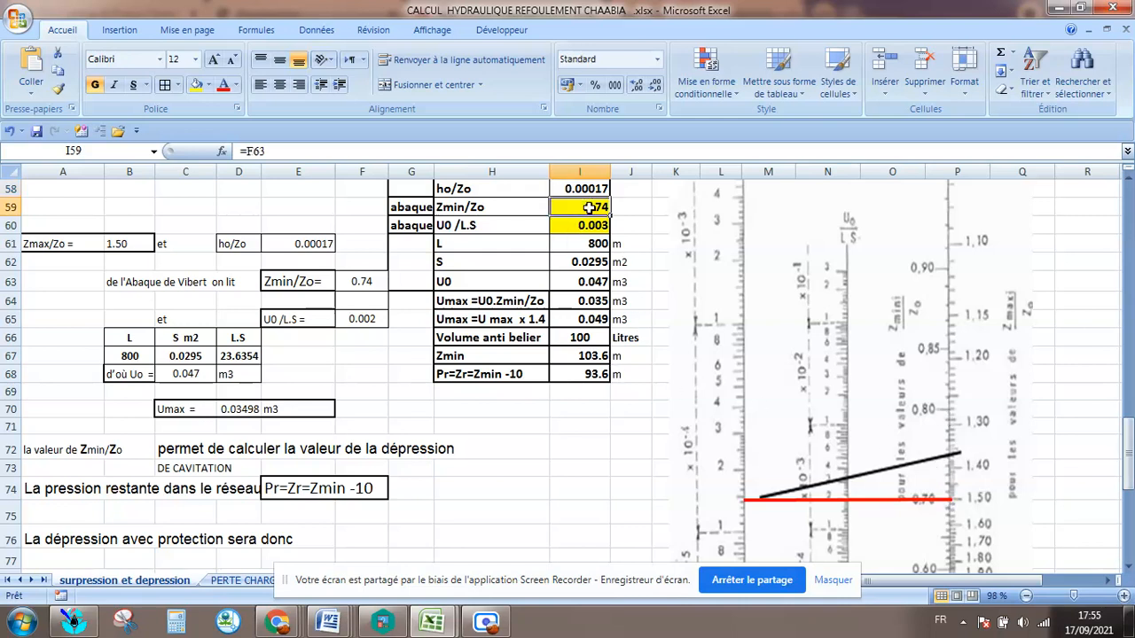
type("0")
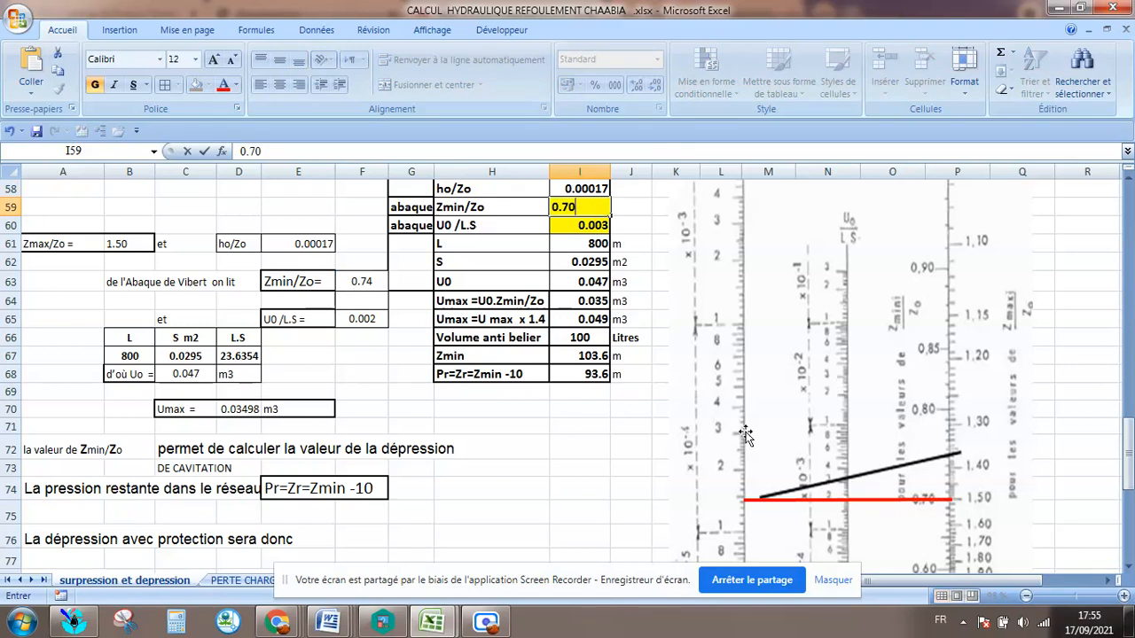
key("Return")
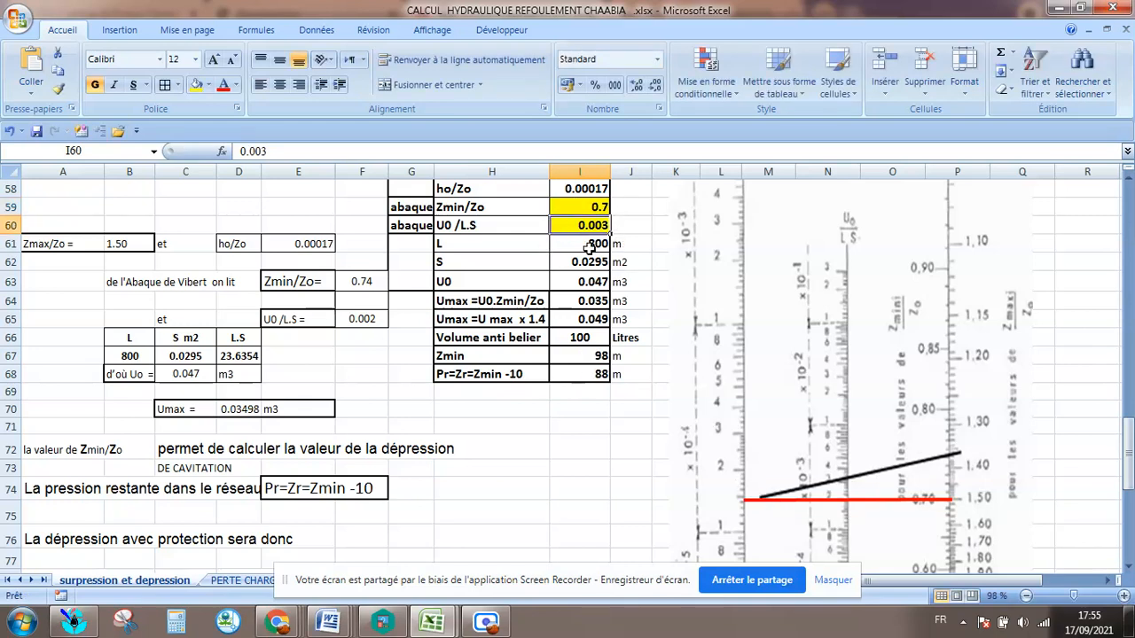
Set the U0/L.S value in cell I60 of the summary table to 0.002.
double_click(601, 227)
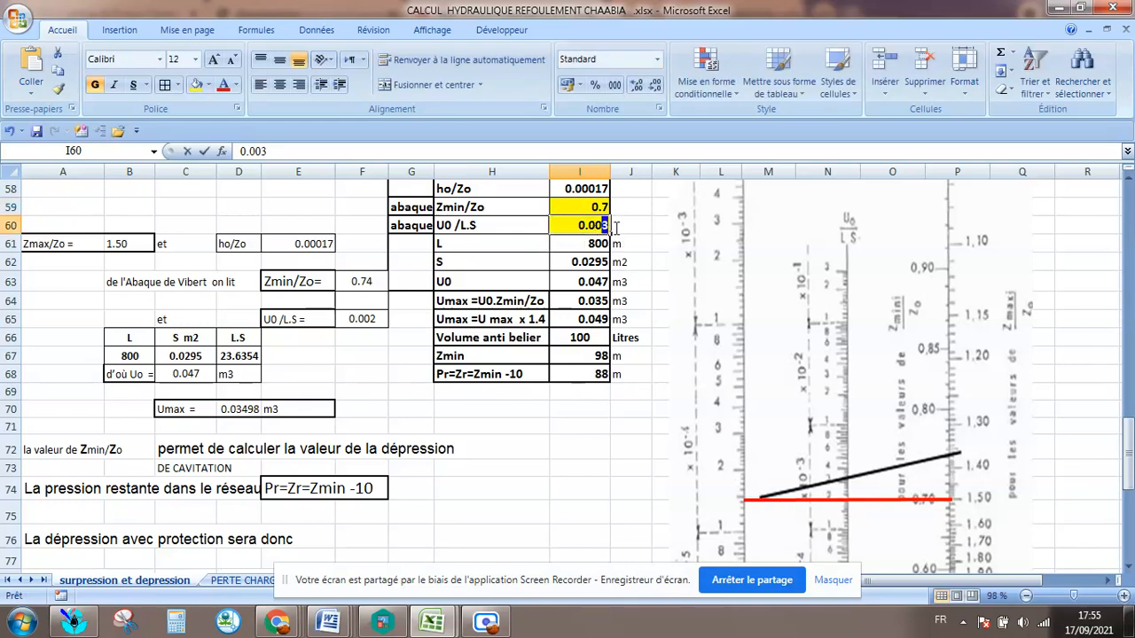
type("2")
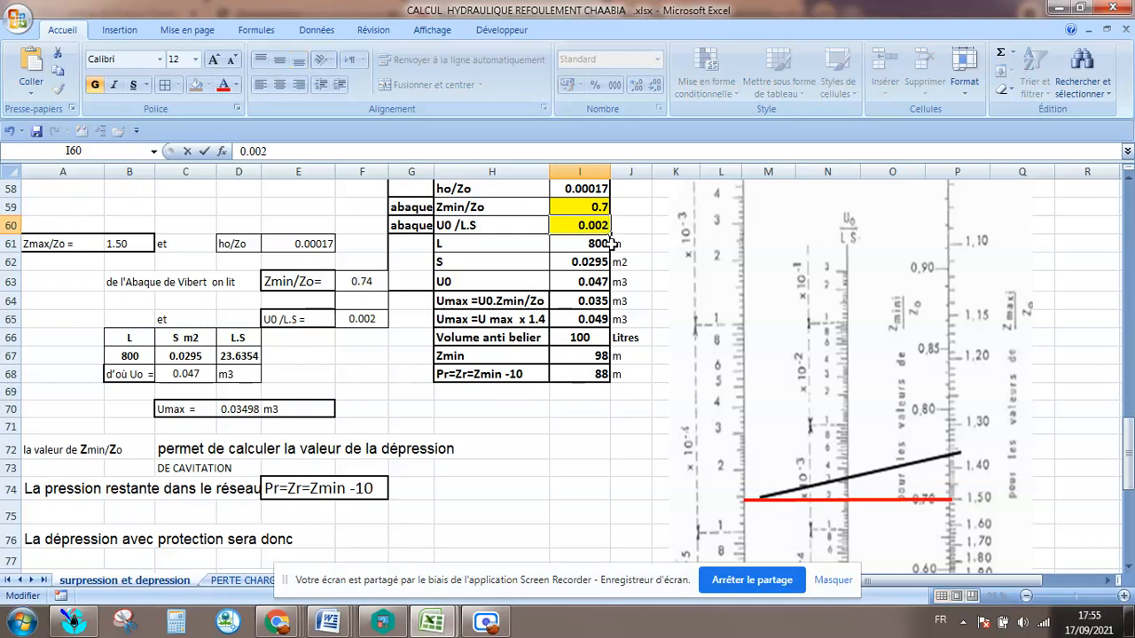
left_click(625, 282)
Check the length L, section S, U0 and U0/L.S entries in the summary table against their source cells.
left_click(561, 245)
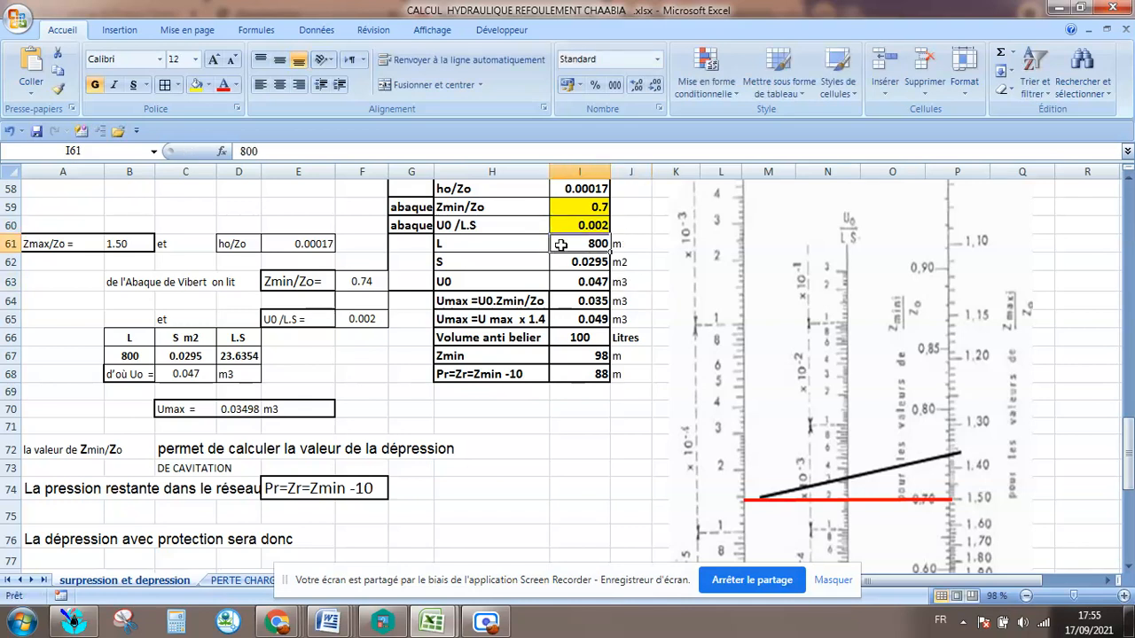
left_click(583, 266)
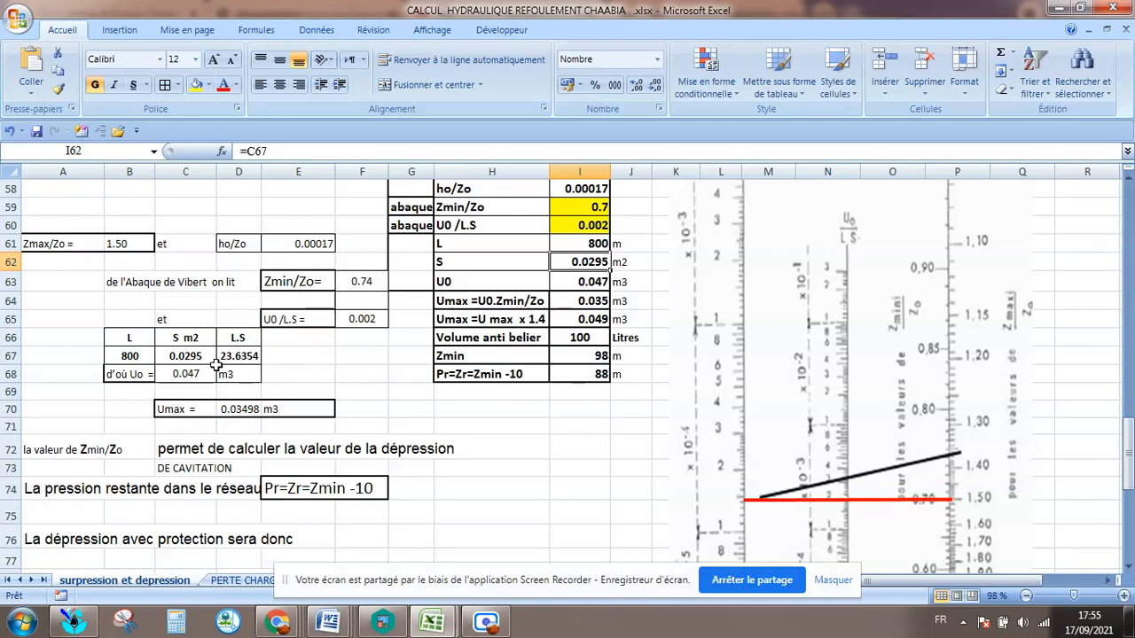
left_click(185, 359)
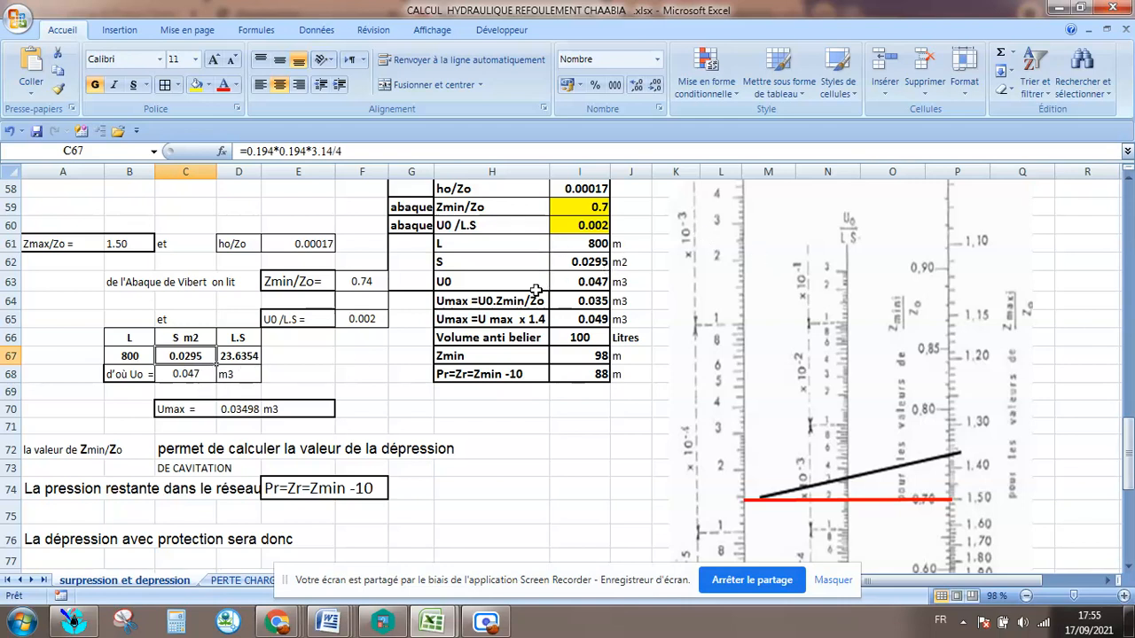
left_click(598, 286)
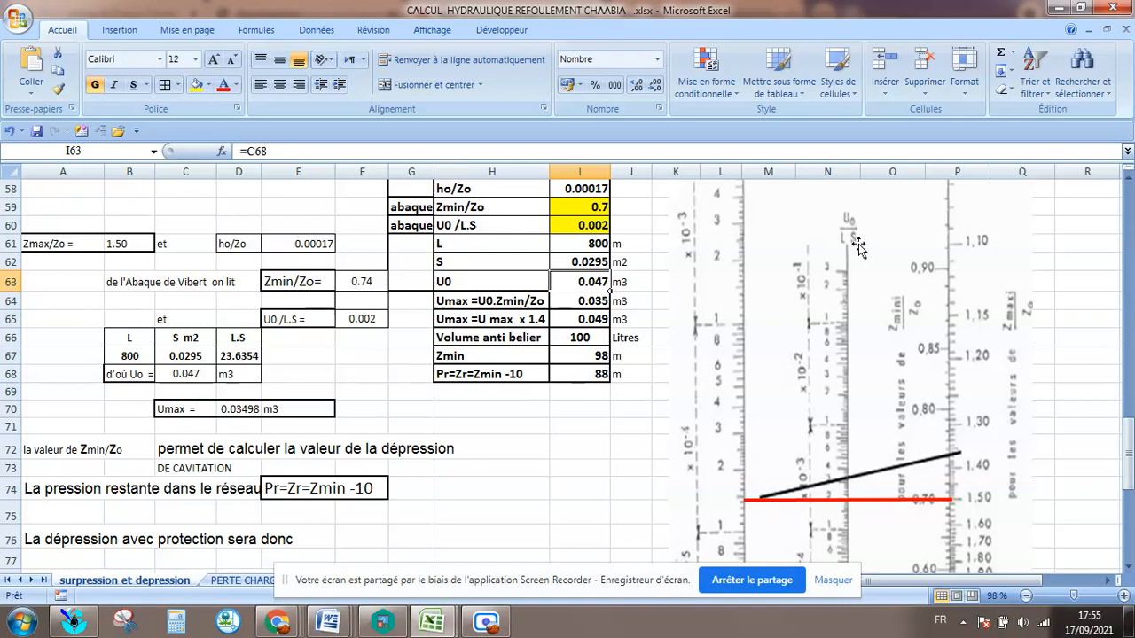
left_click(595, 228)
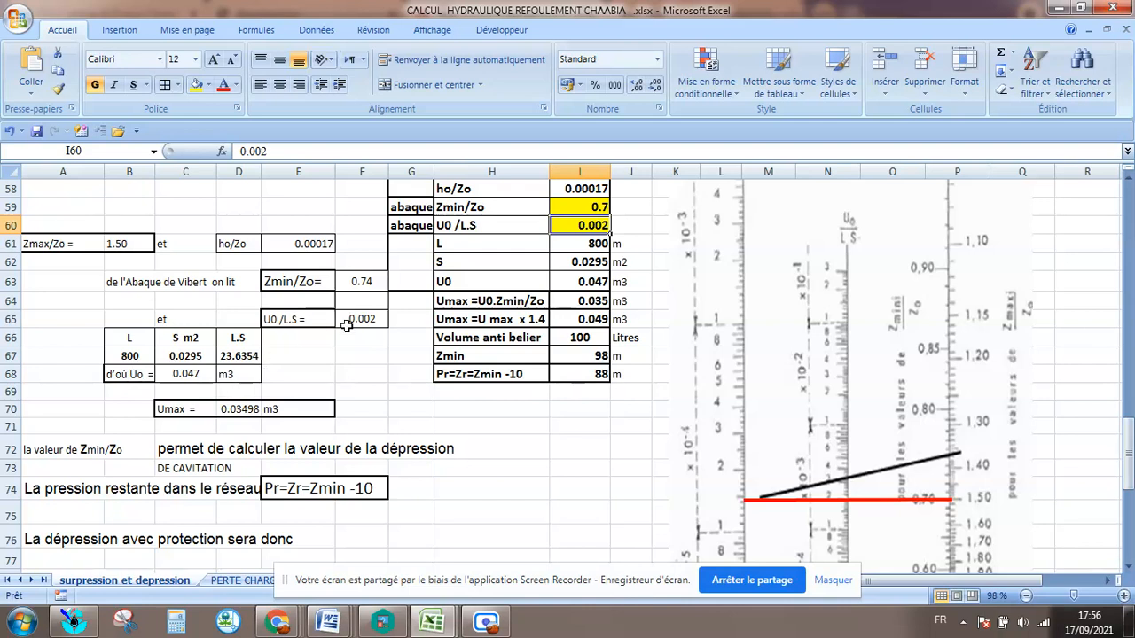
left_click(379, 318)
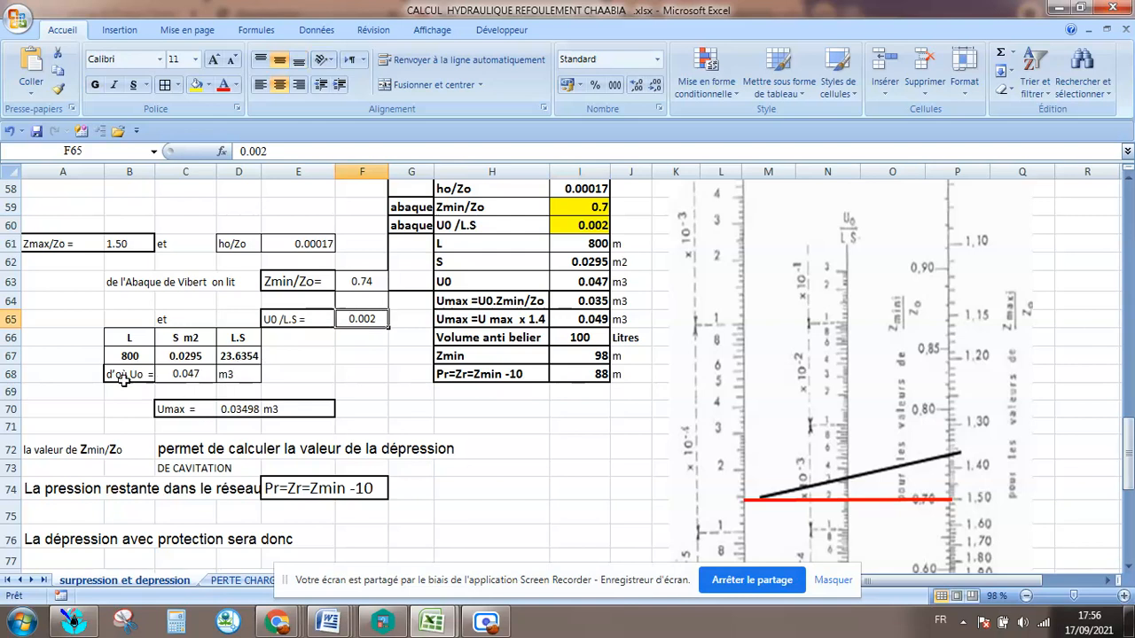
left_click(190, 355)
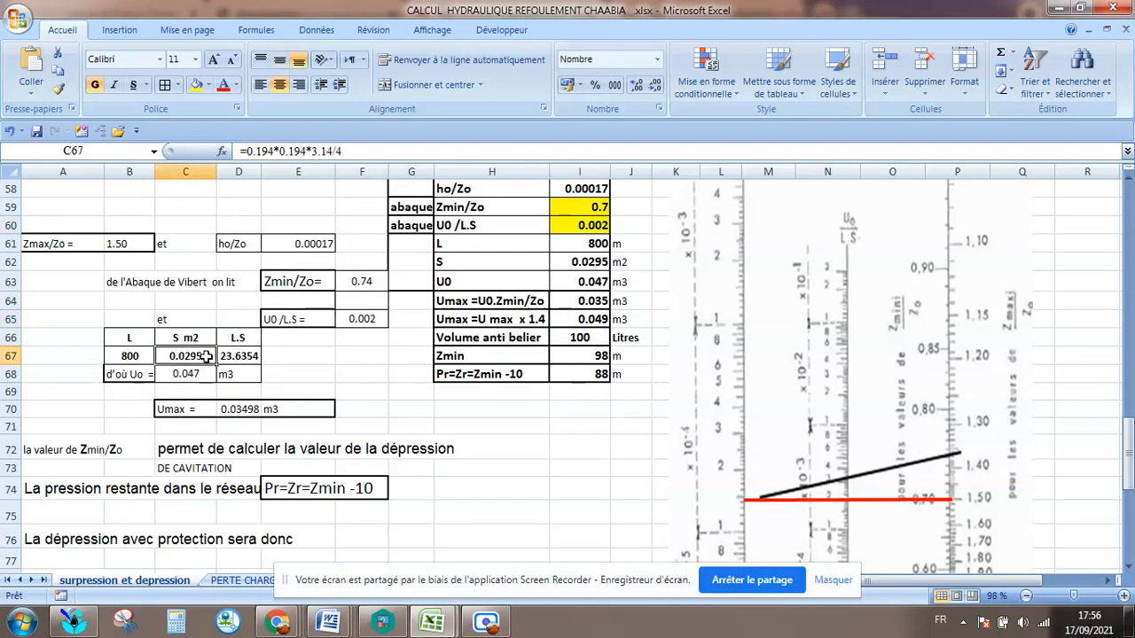
Reduce the L.S product in cell D67 to two decimal places.
left_click(241, 355)
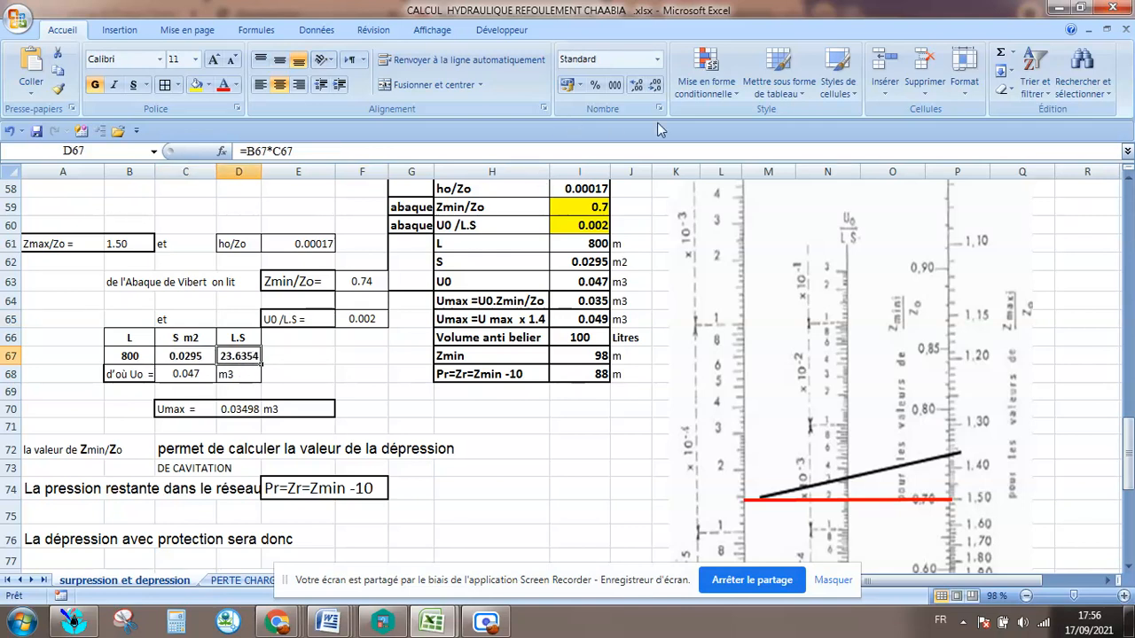
left_click(655, 85)
left_click(654, 86)
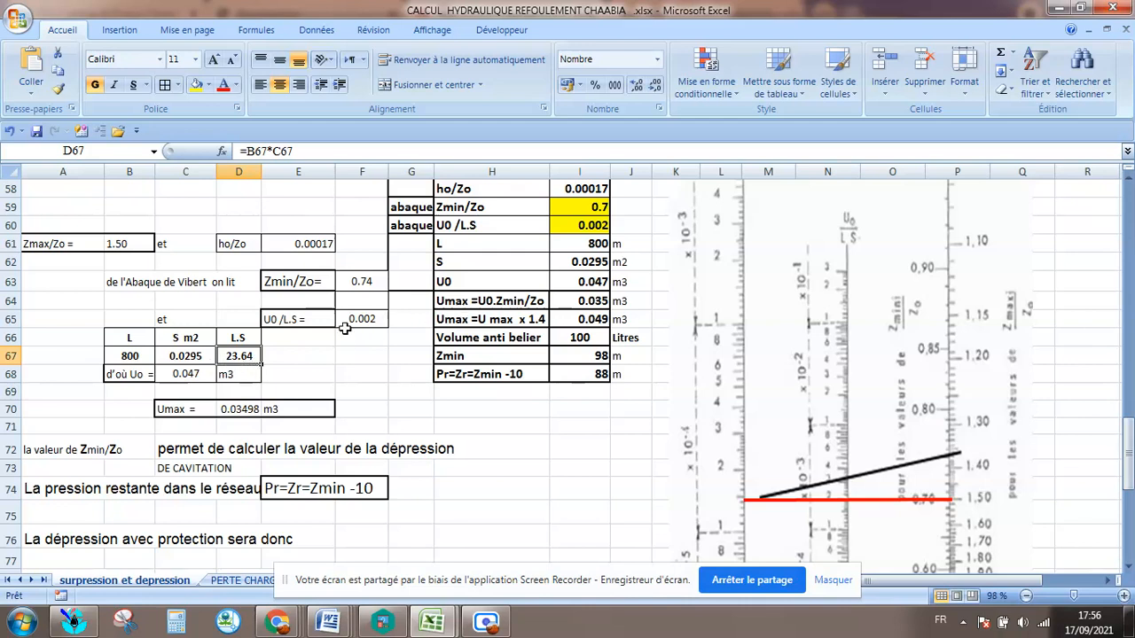
Check the U0 formula and its m3 unit in row 68, and its link to the summary table in I63.
left_click(124, 377)
left_click(186, 378)
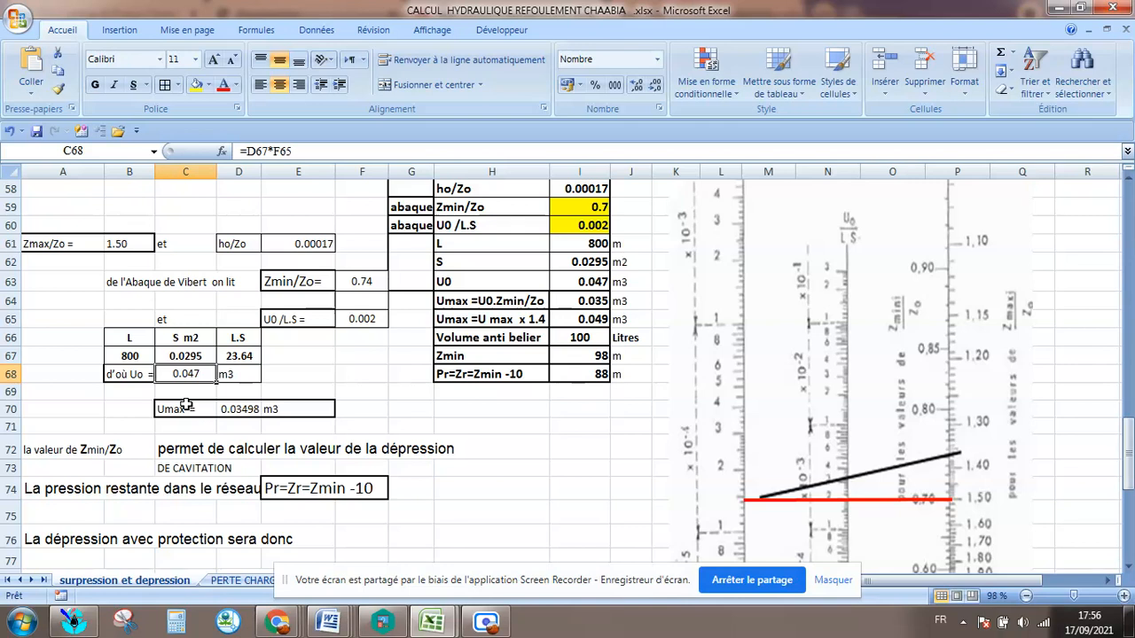
left_click(249, 375)
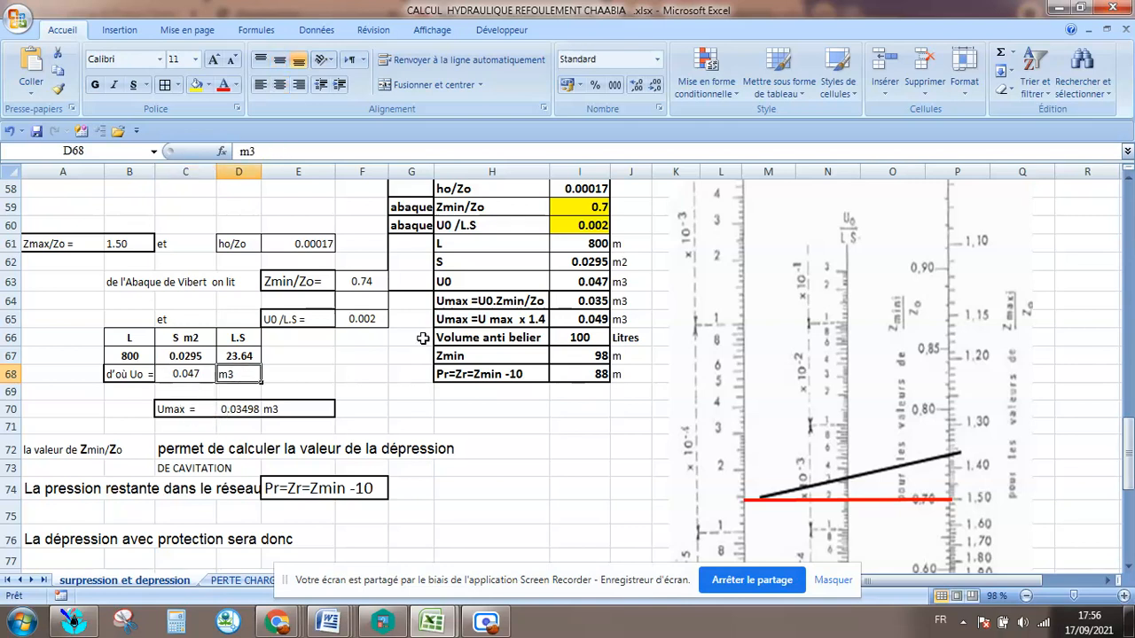
left_click(585, 282)
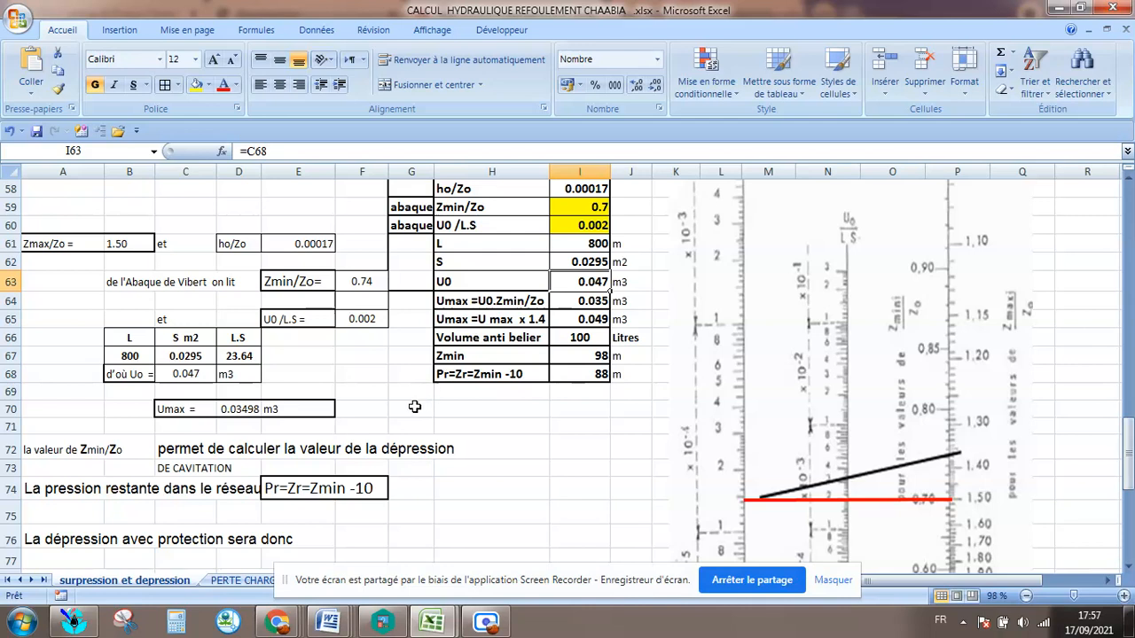
Examine the Umax relations in rows 90 and 92 and compare them with the Umax rows of the summary table.
scroll(414, 406, "down", 4)
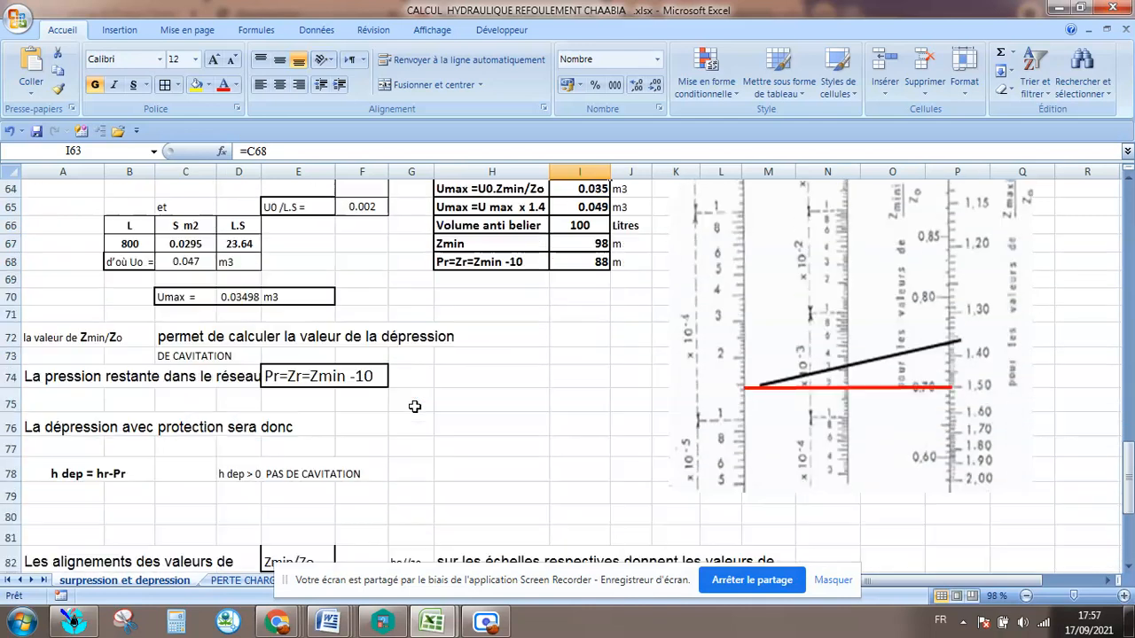
scroll(414, 406, "down", 2)
scroll(414, 406, "up", 4)
scroll(414, 406, "down", 4)
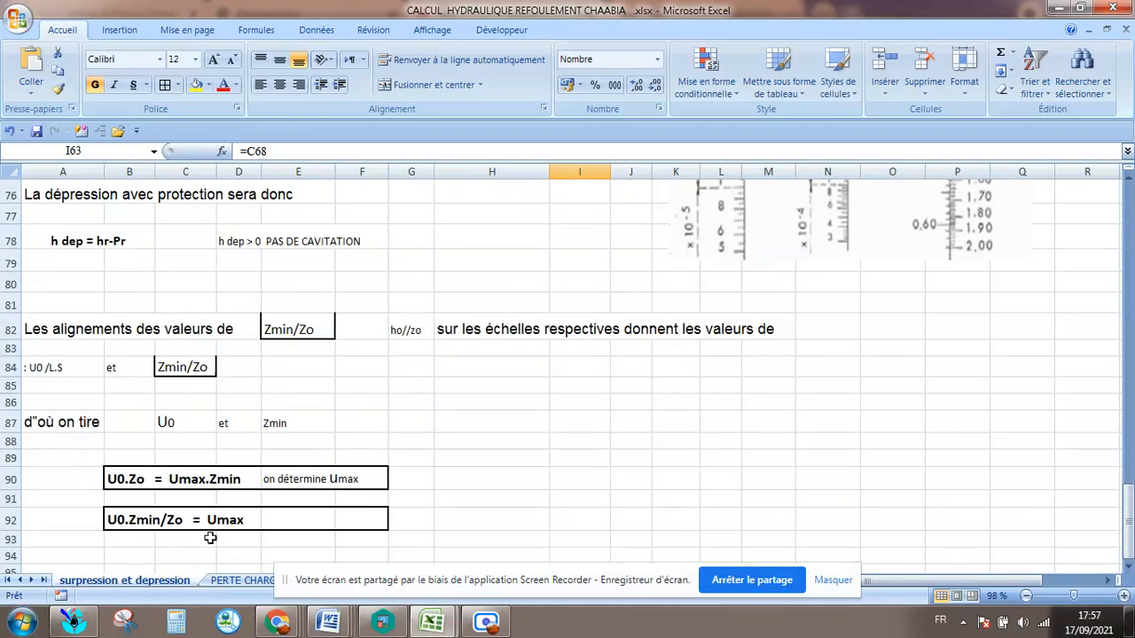
scroll(266, 483, "up", 5)
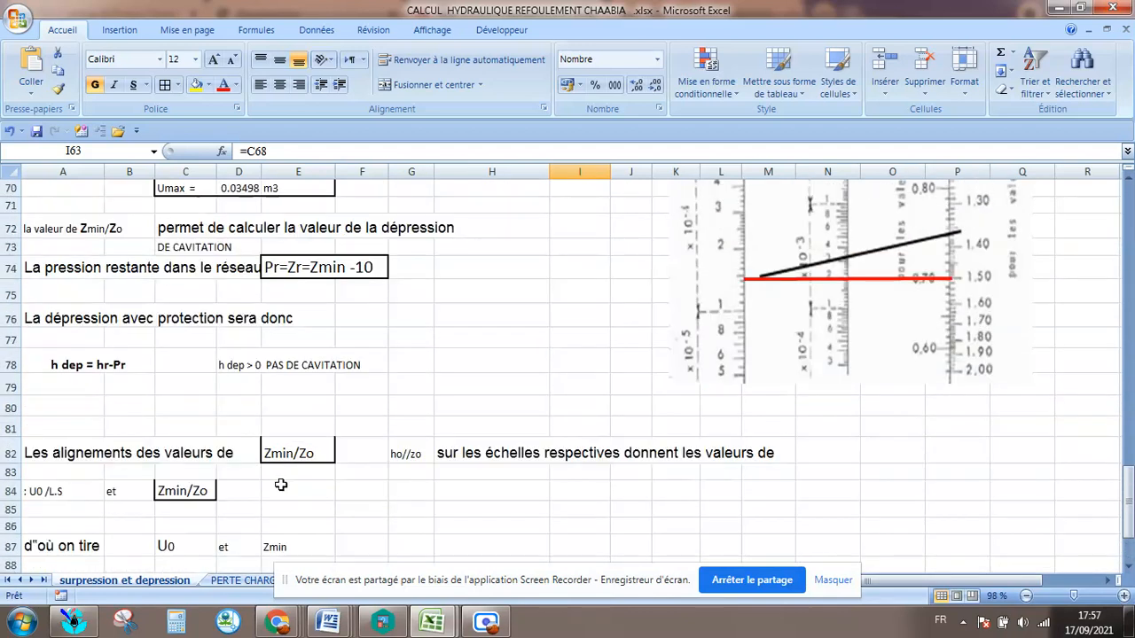
scroll(280, 484, "down", 5)
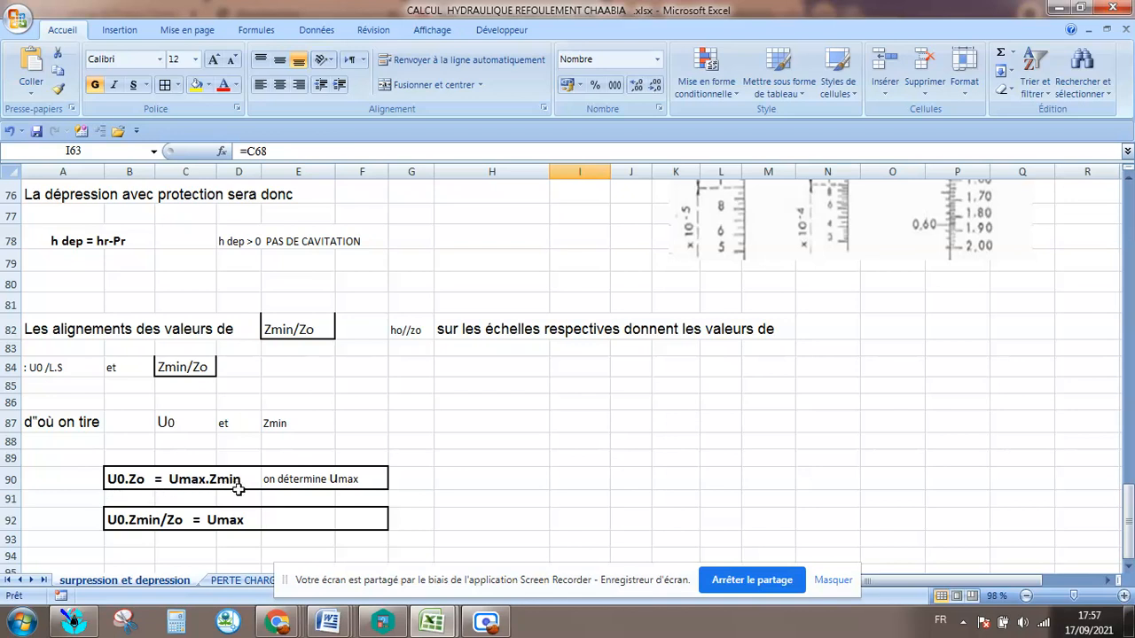
scroll(238, 488, "up", 5)
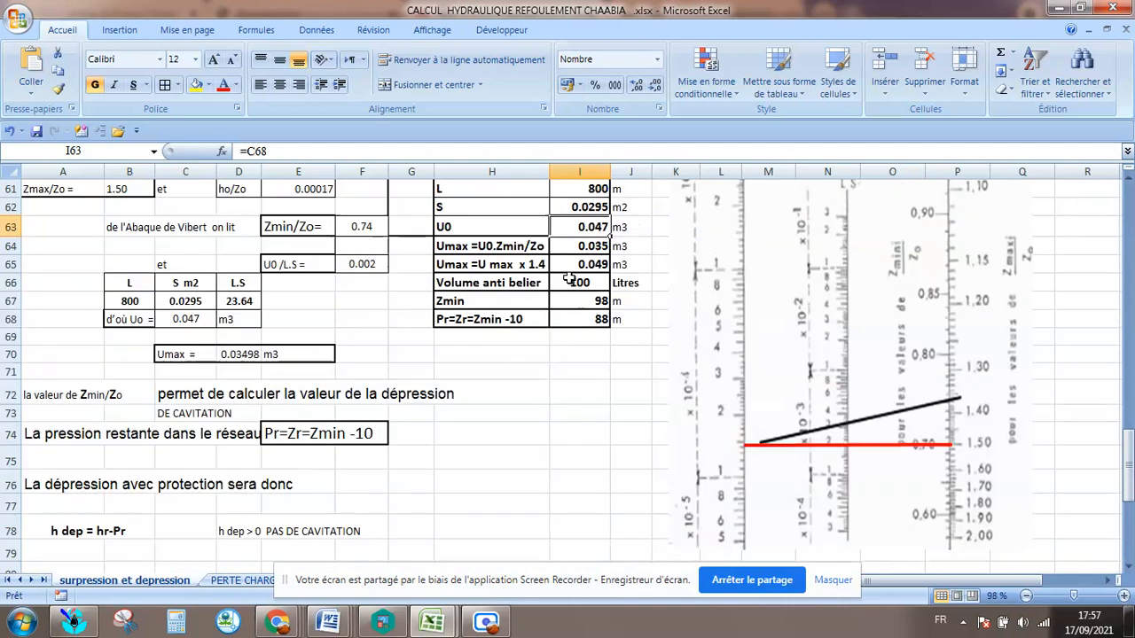
scroll(515, 275, "down", 6)
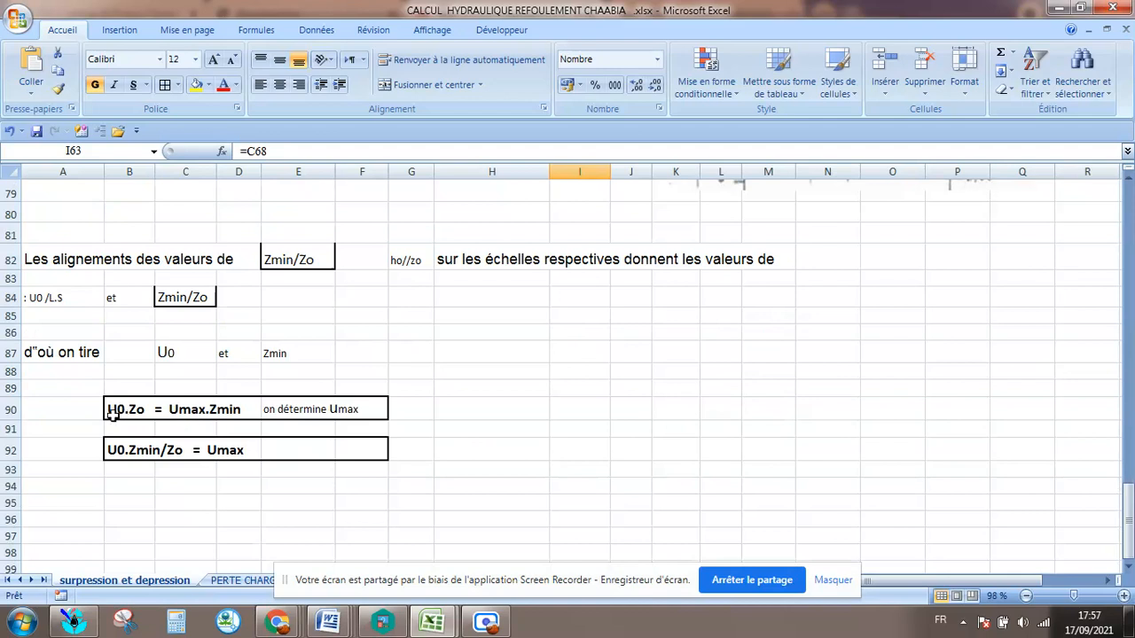
scroll(356, 425, "up", 6)
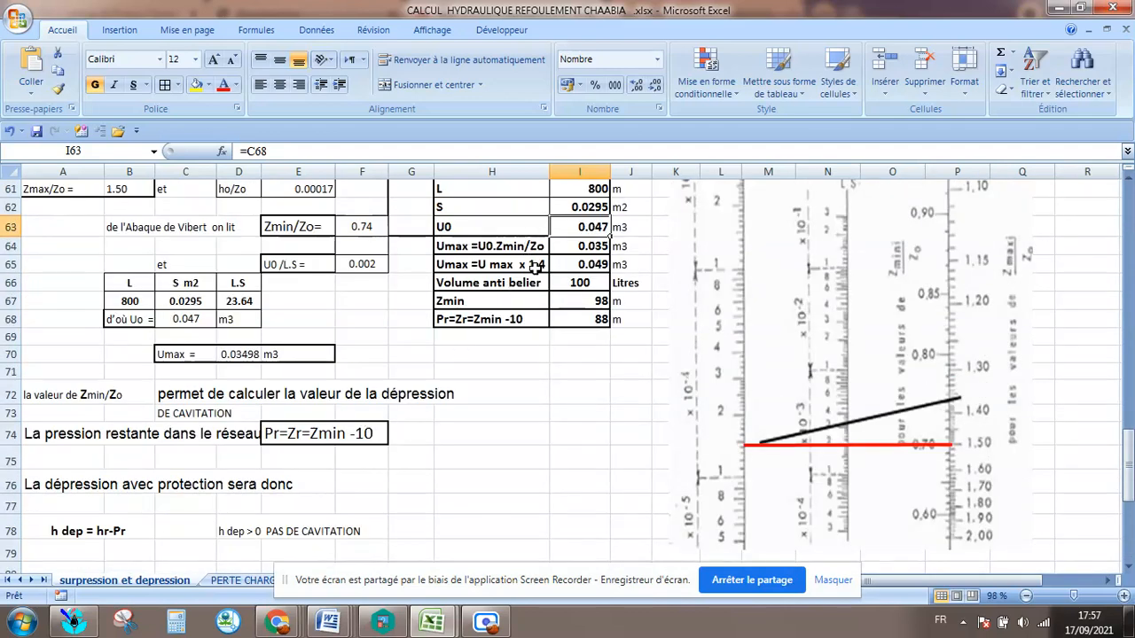
scroll(533, 266, "down", 6)
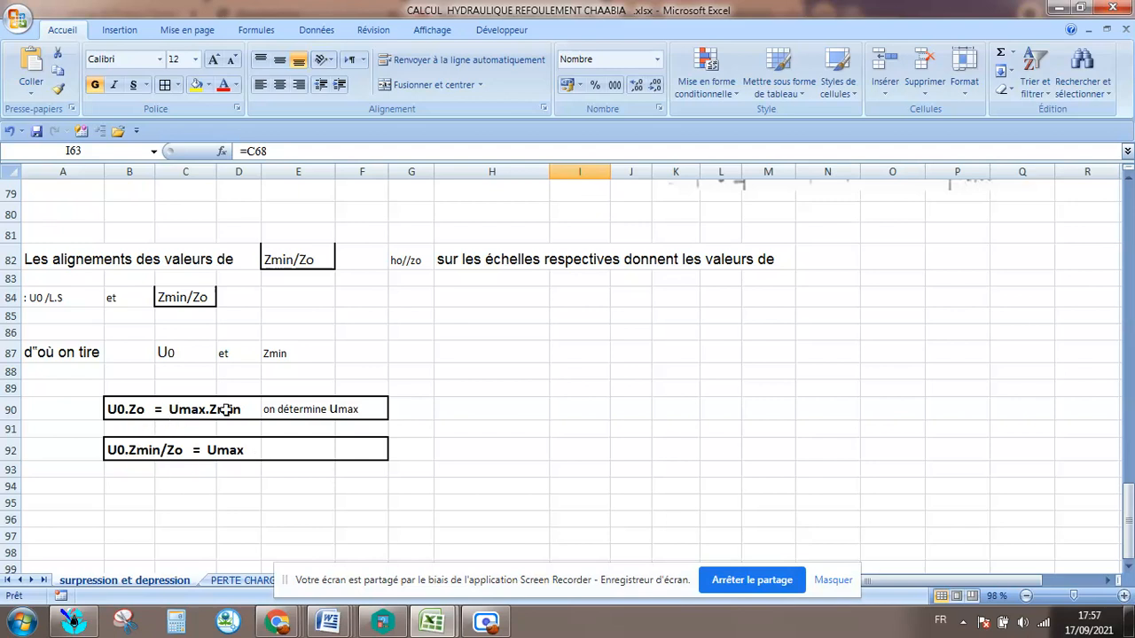
Move the .Zmin term behind Zo in the Umax relation in cell B92.
left_click(186, 410)
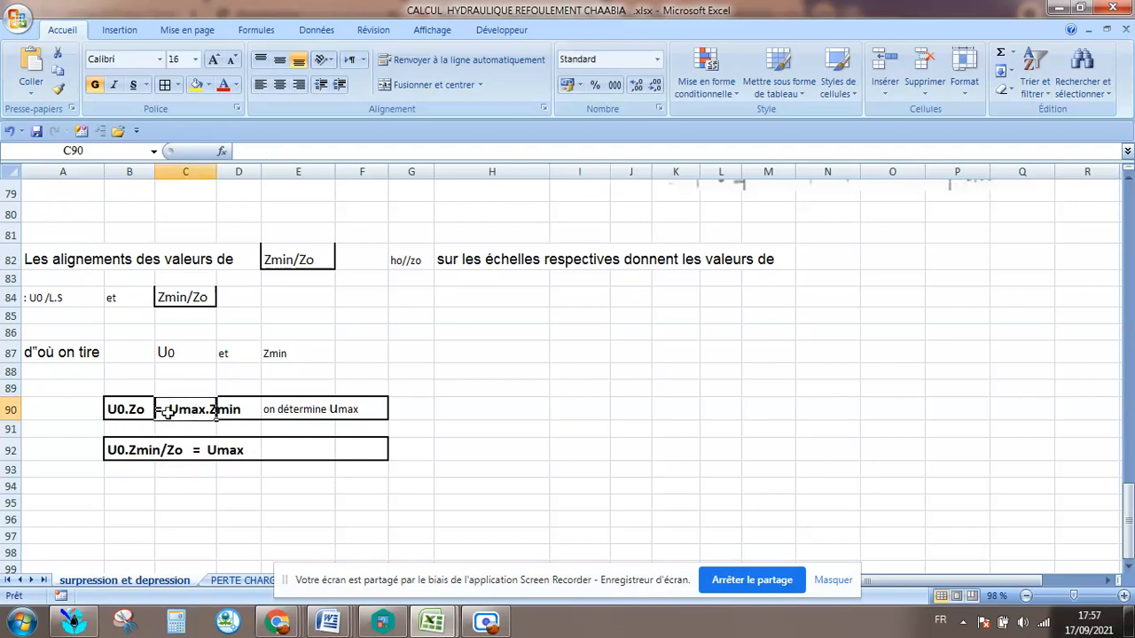
left_click(262, 406)
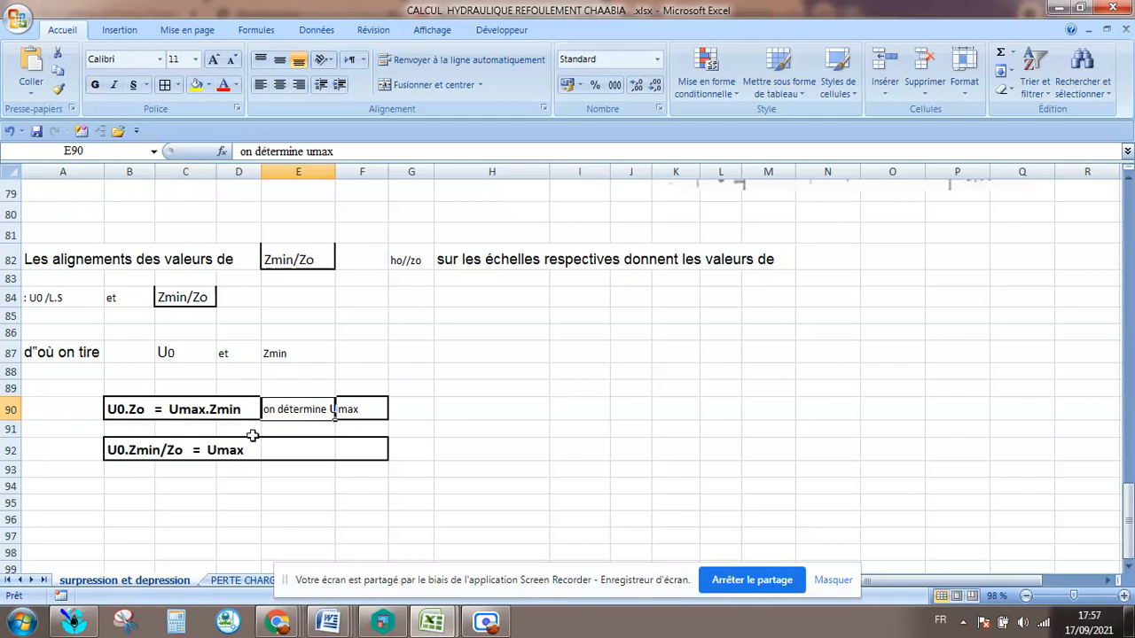
left_click(151, 452)
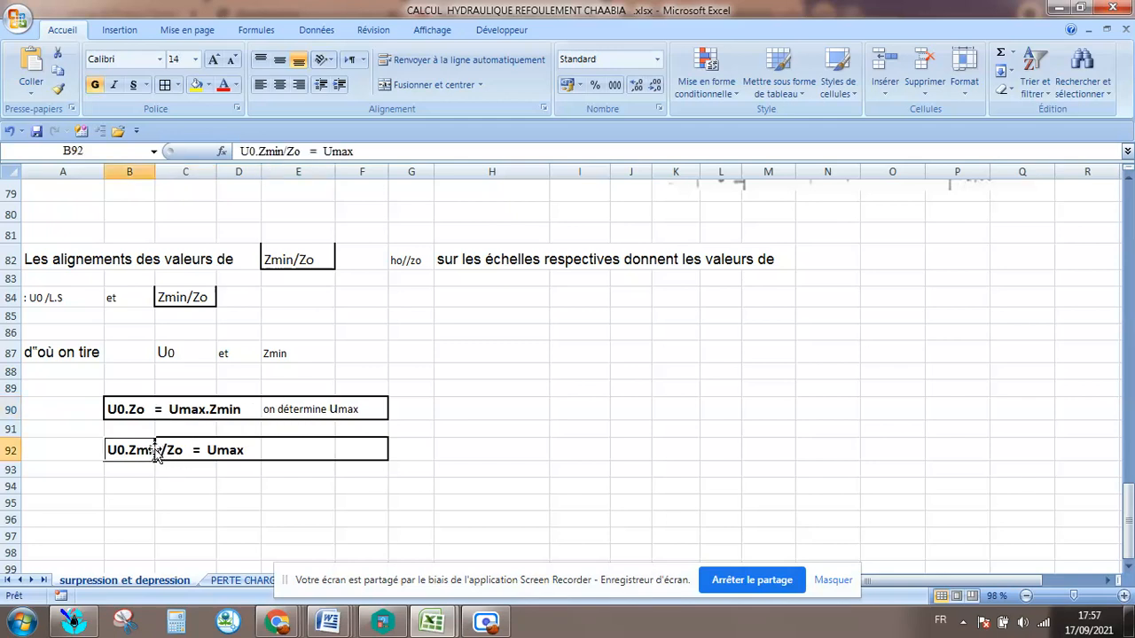
left_click(161, 450)
left_click(113, 454)
left_click(258, 152)
left_click_drag(258, 152, 277, 152)
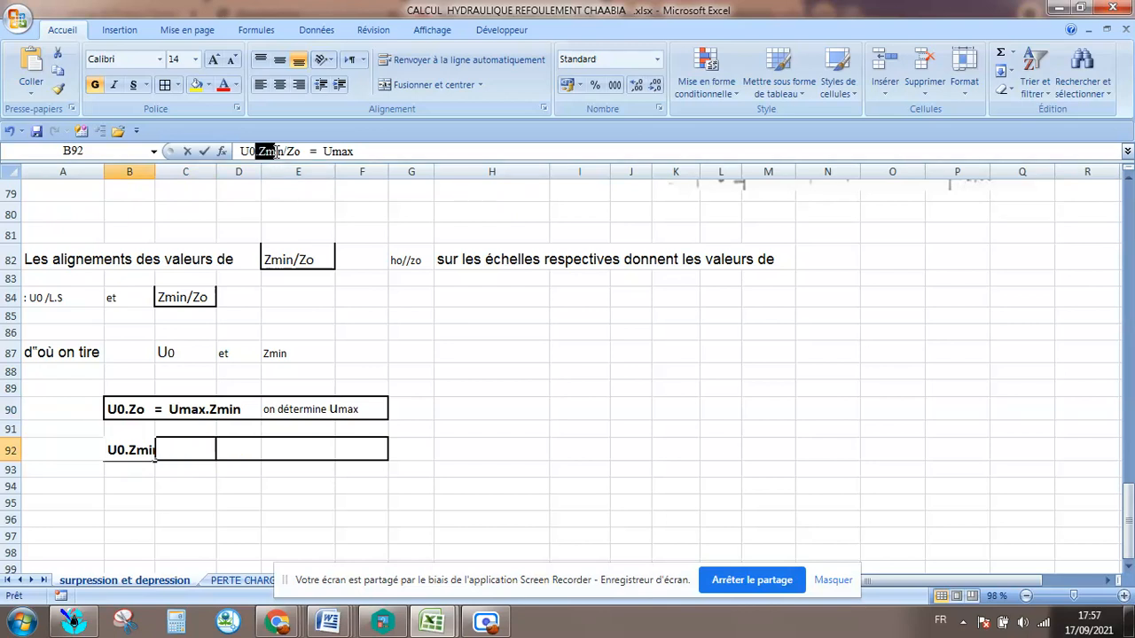
right_click(273, 152)
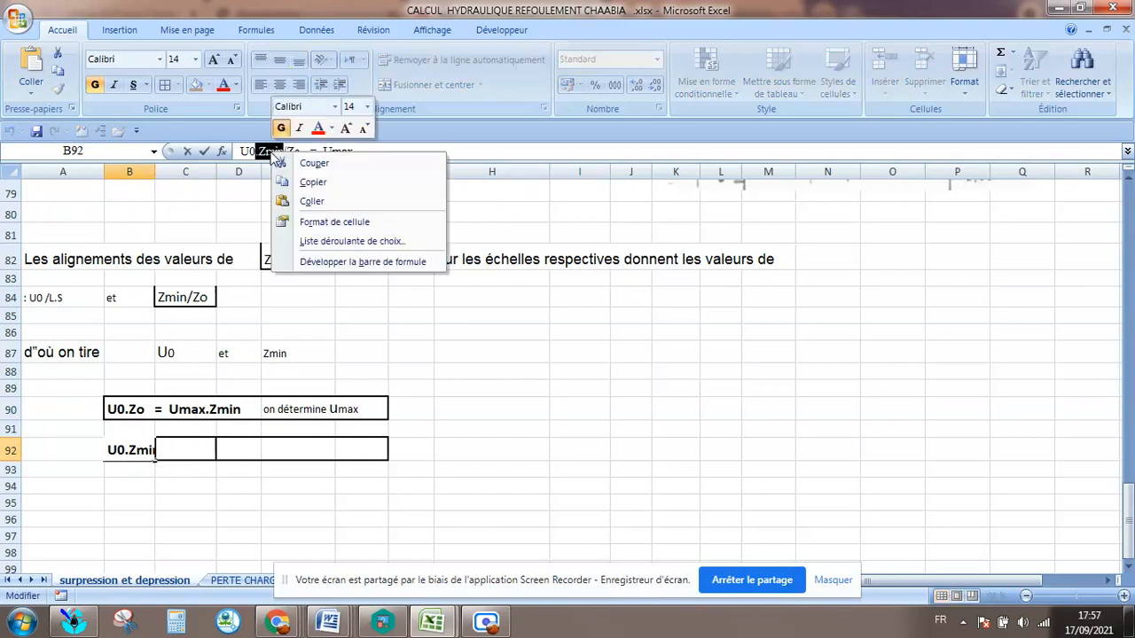
left_click(313, 163)
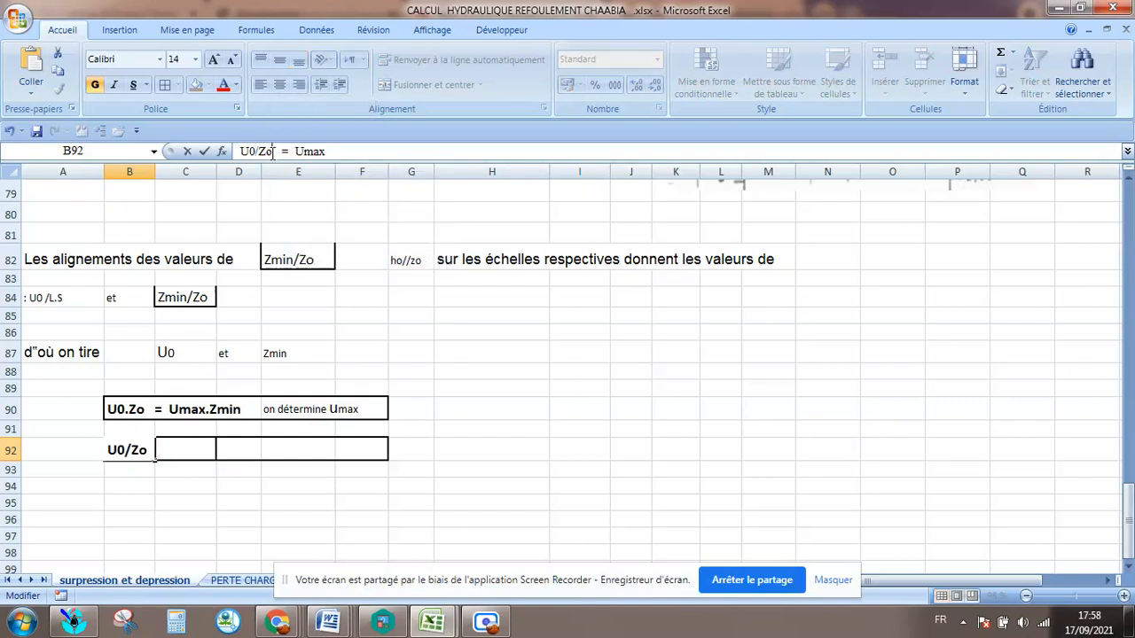
left_click(275, 151)
type(".Zmin")
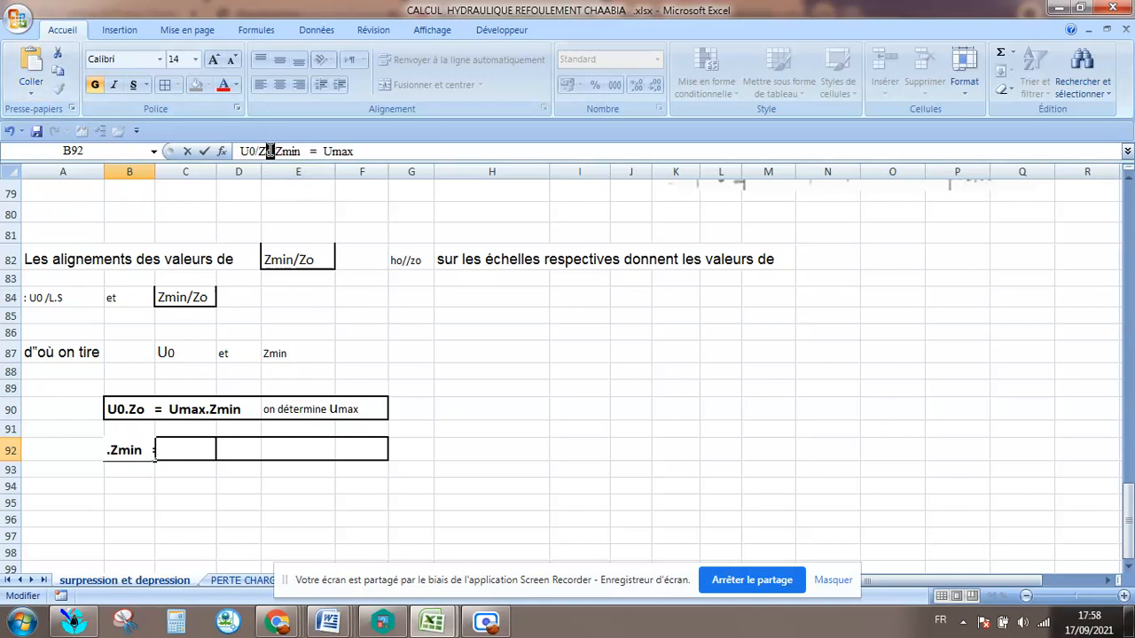
Rewrite the relation in cell B92 as U0.Zo./.Zmin = Umax.
key("Delete")
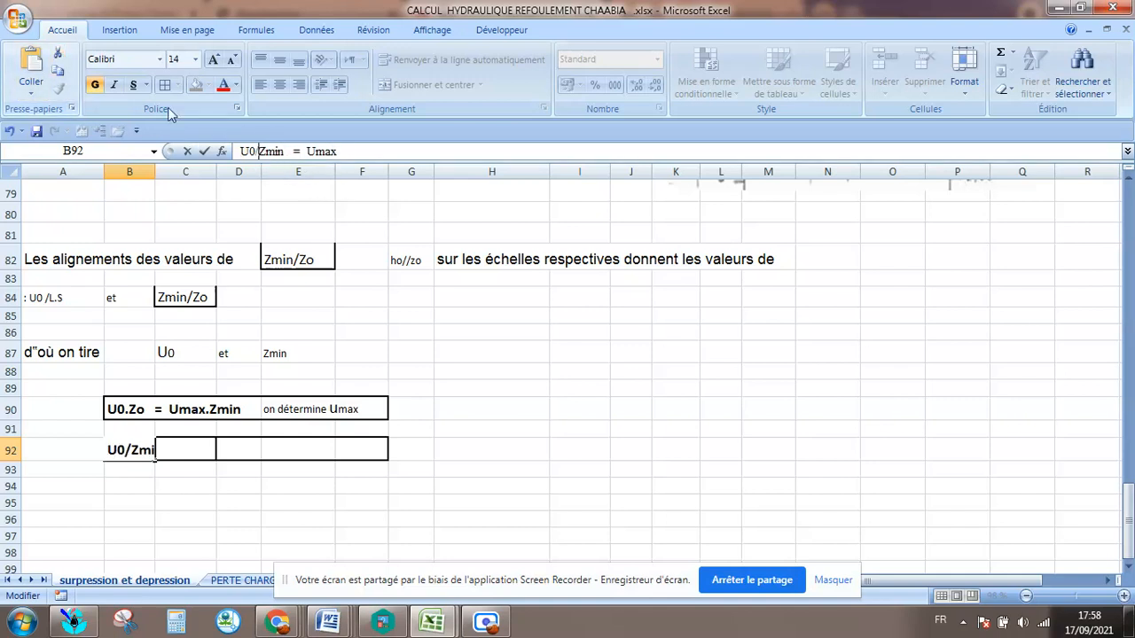
type(".")
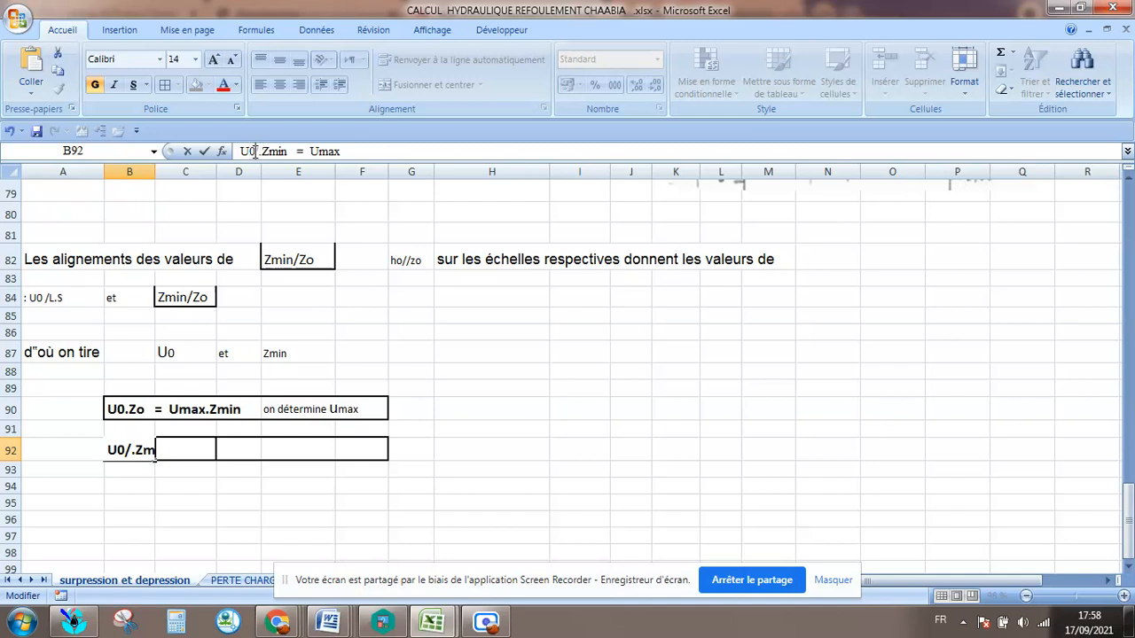
left_click(255, 152)
type(".")
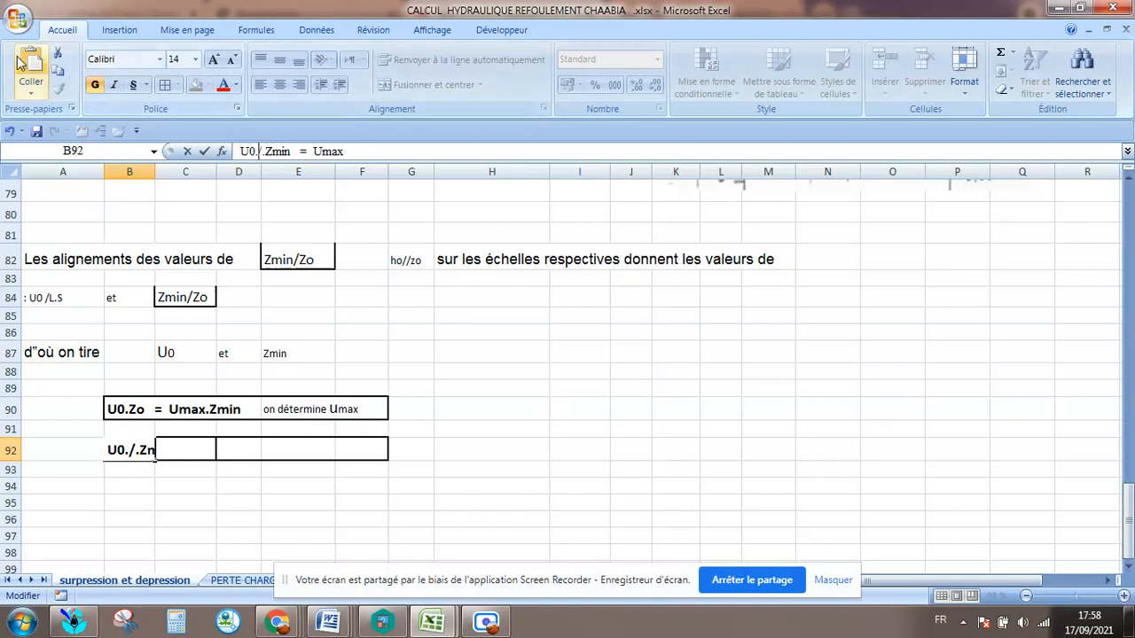
type("Zo.")
left_click(384, 347)
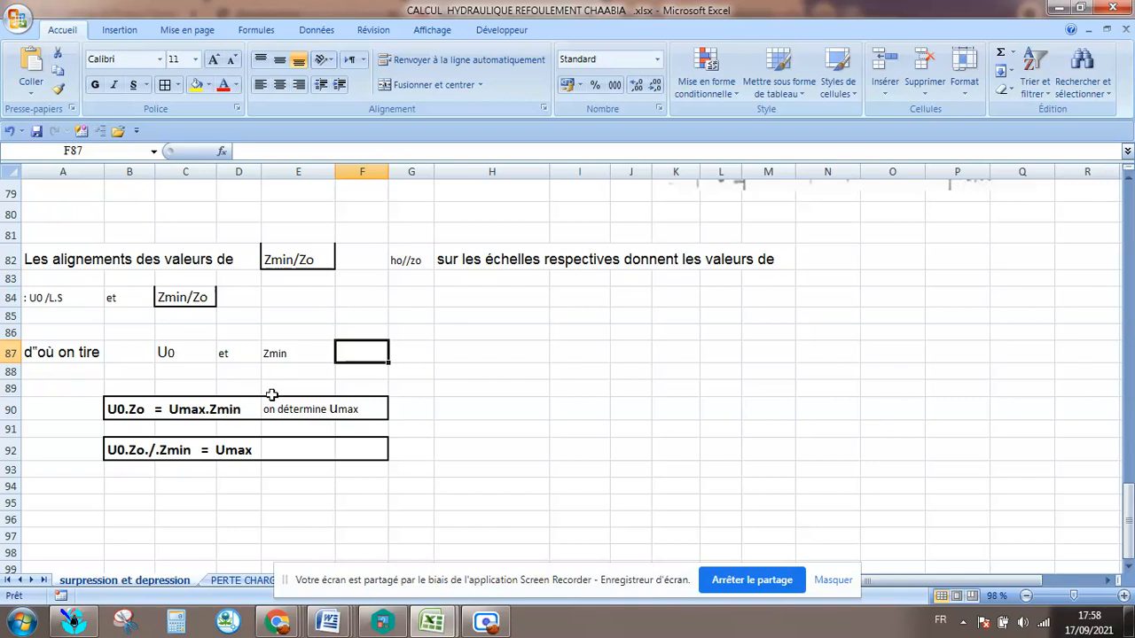
Copy the expression U0.Zo./.Zmin from the relation in cell B92.
scroll(532, 335, "up", 1)
scroll(335, 326, "up", 6)
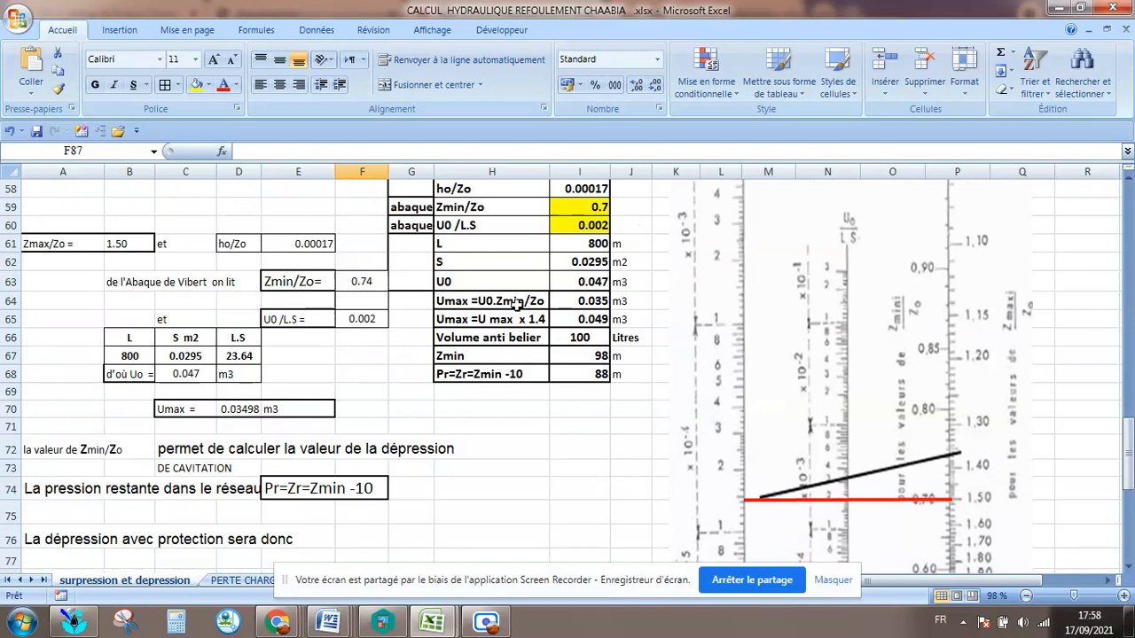
scroll(524, 311, "down", 7)
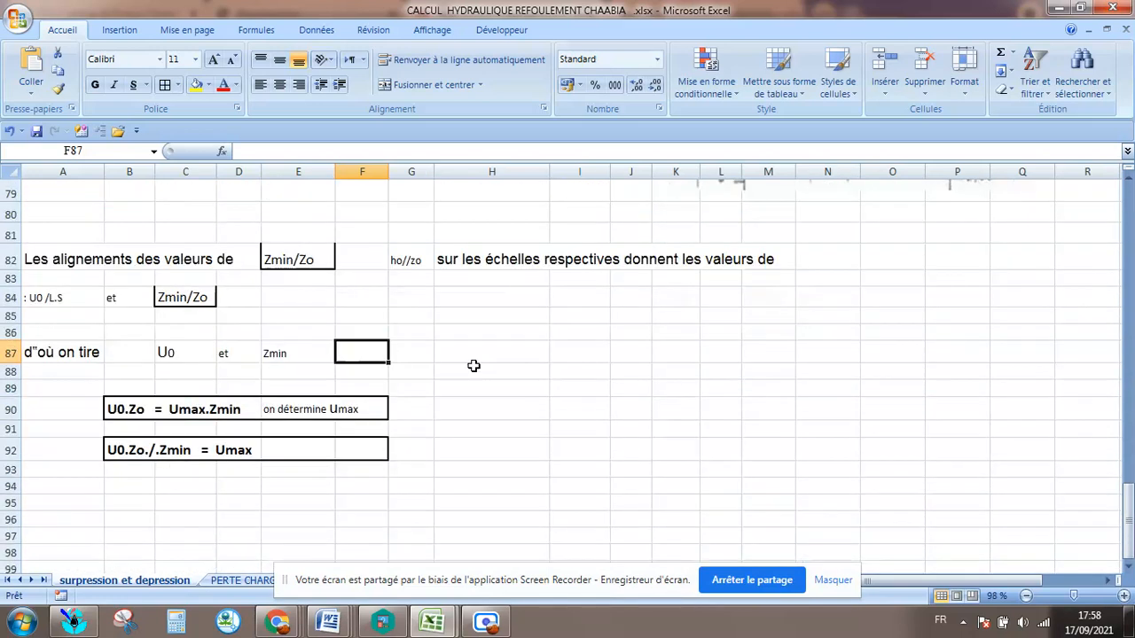
left_click(229, 451)
left_click(162, 453)
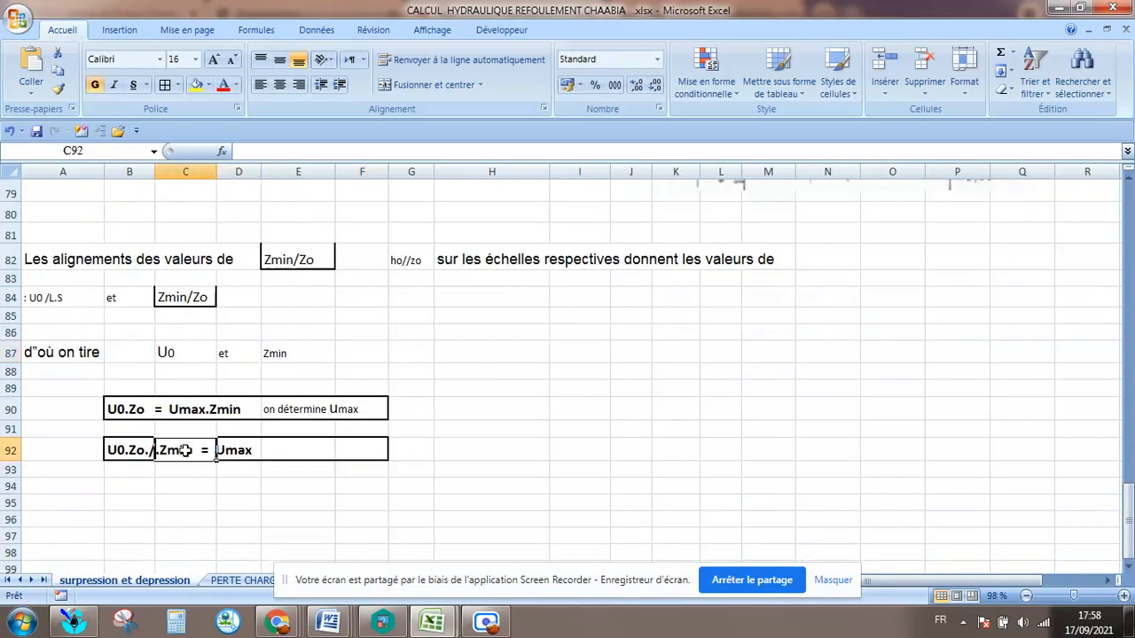
left_click(131, 450)
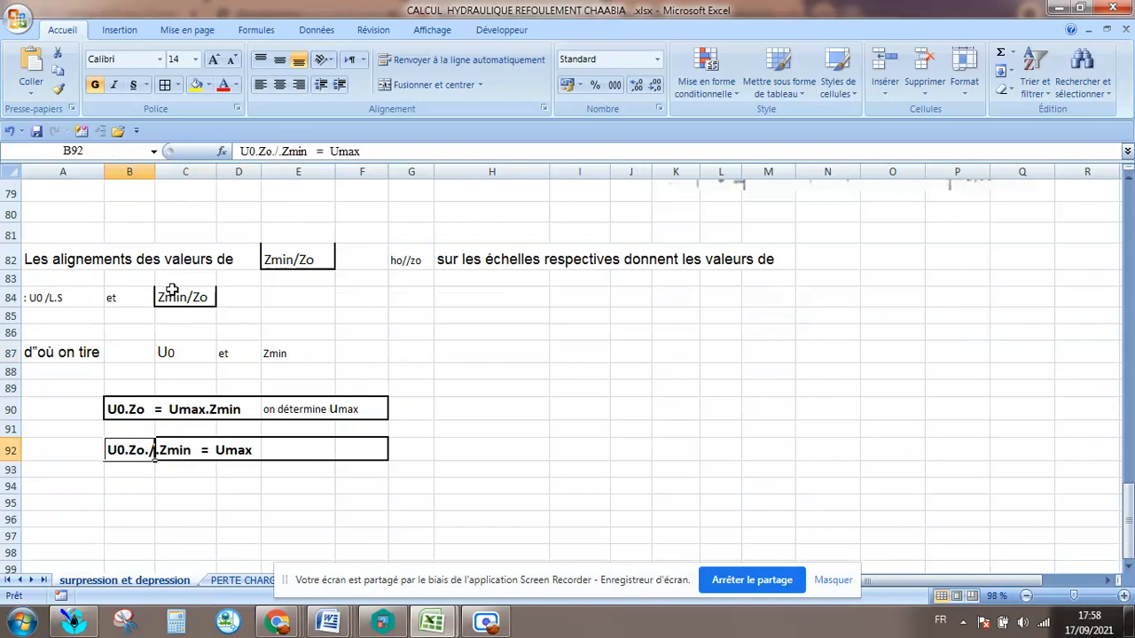
left_click(312, 151)
left_click_drag(312, 151, 238, 151)
right_click(280, 153)
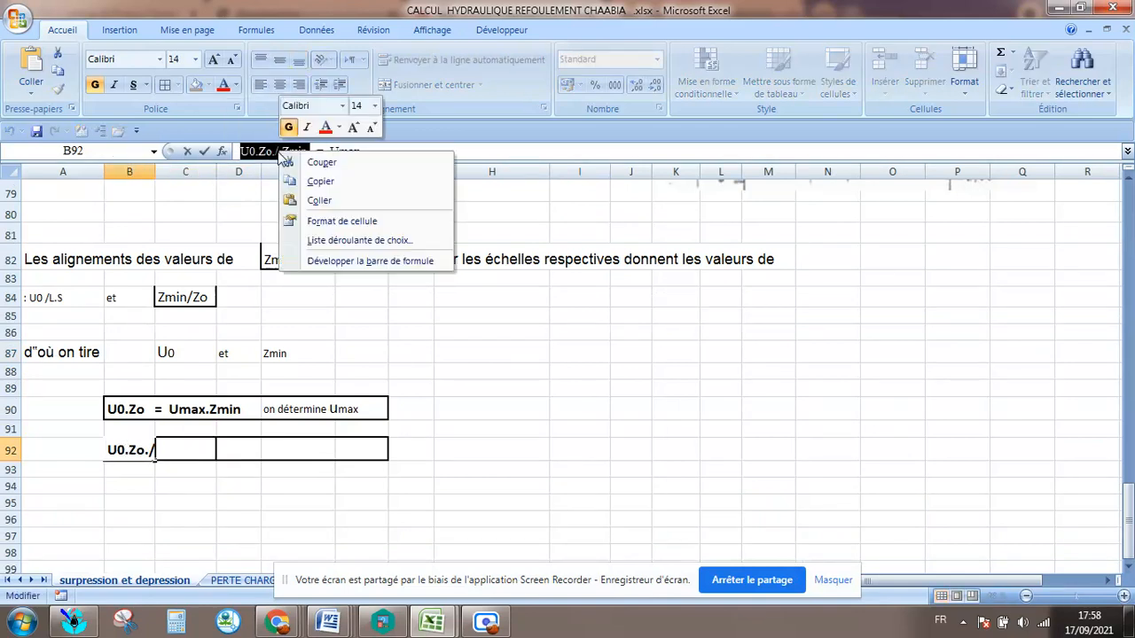
left_click(321, 182)
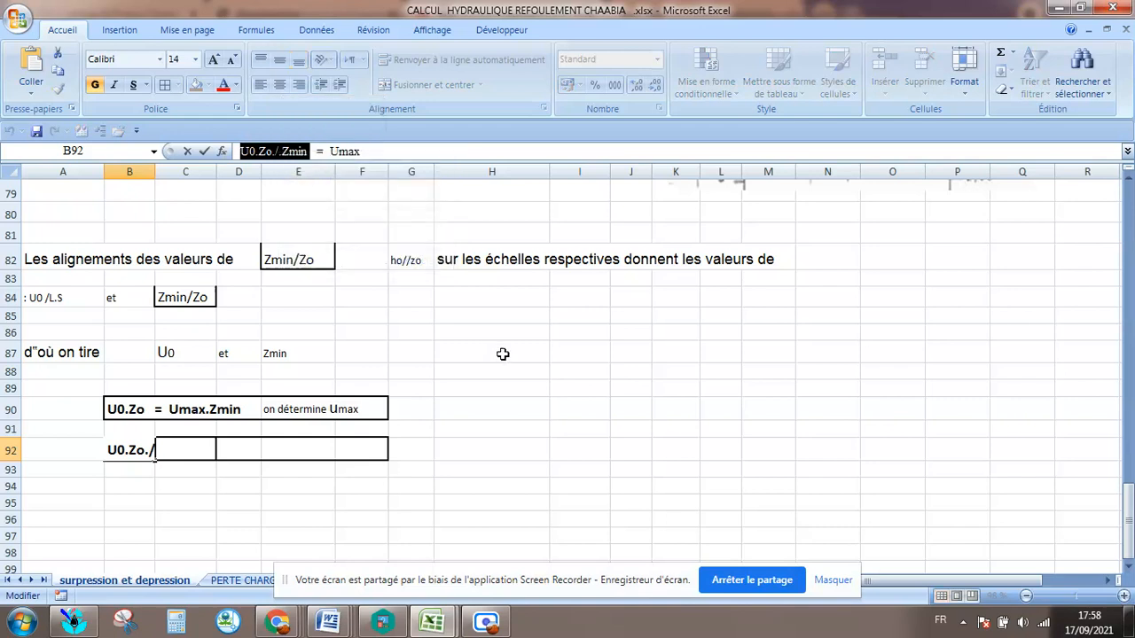
Replace the expression after "Umax =" in summary label H64 with the copied U0.Zo./.Zmin.
left_click(512, 351)
scroll(514, 351, "up", 5)
scroll(517, 352, "up", 4)
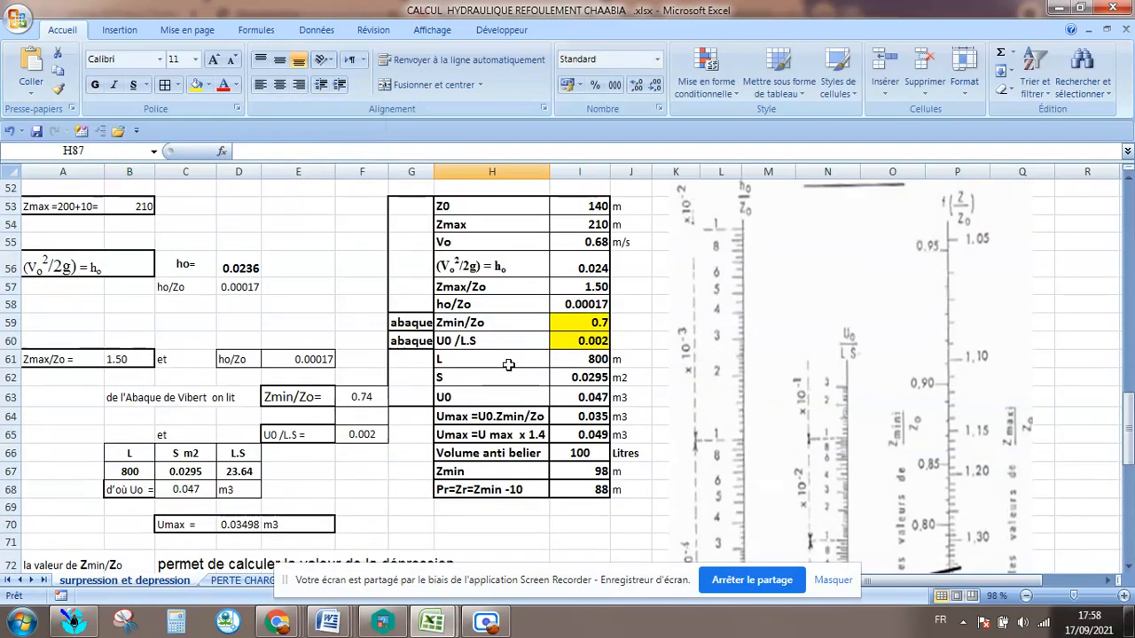
left_click(498, 415)
double_click(498, 415)
left_click_drag(478, 416, 547, 417)
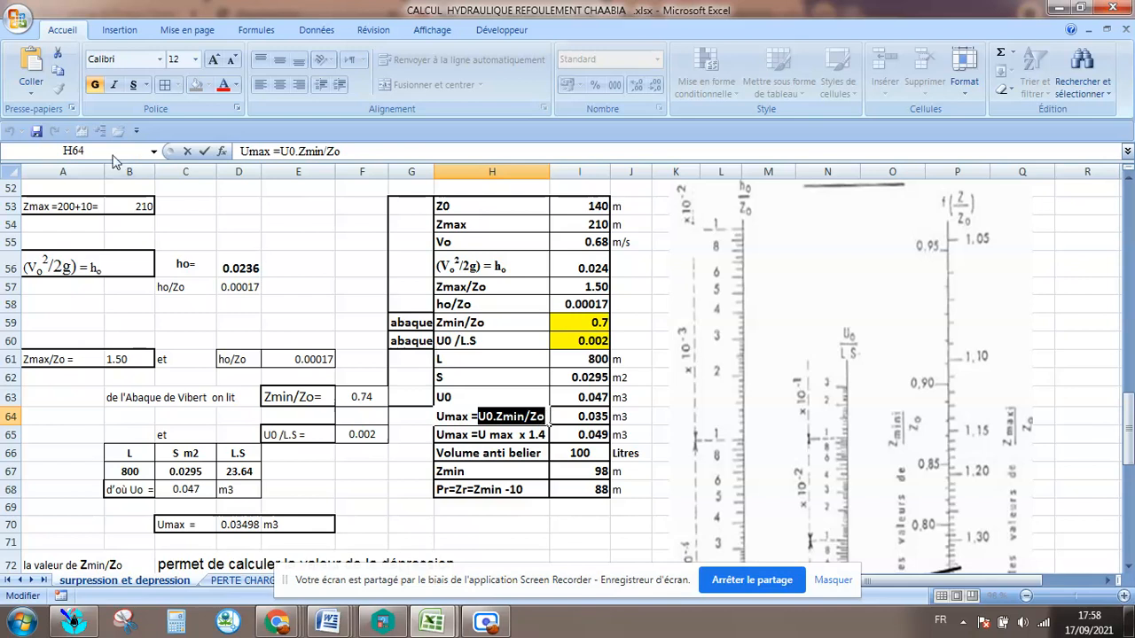
left_click(32, 64)
left_click(684, 491)
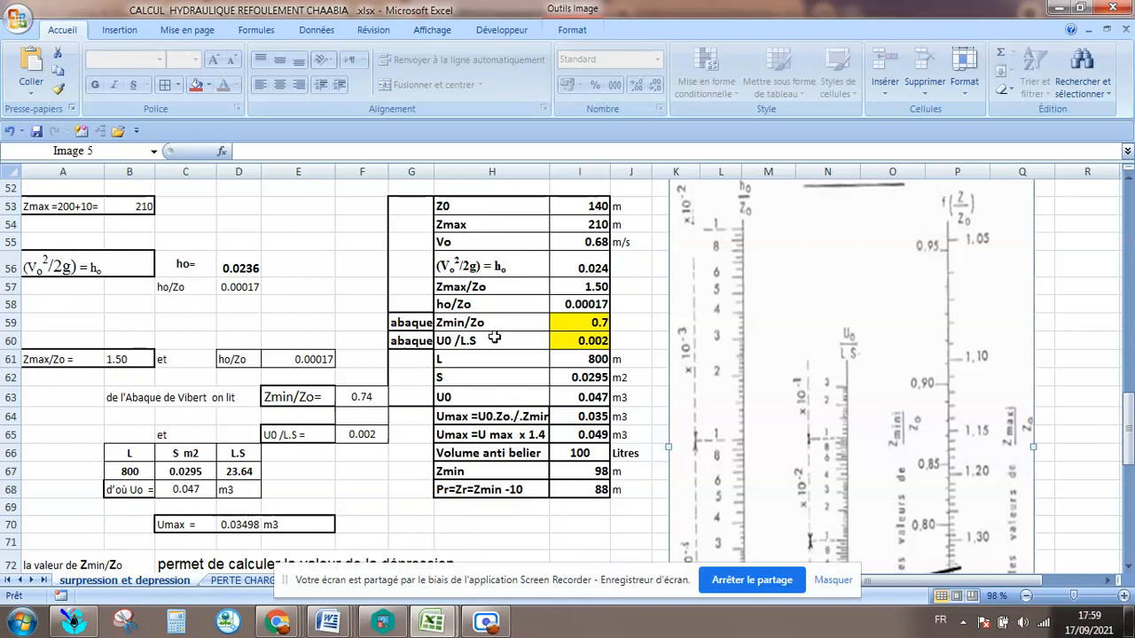
Compare the Umax formula in I64 with the relation in row 92, the Zmin/Zo entry in I59 and the label in H64.
left_click(584, 418)
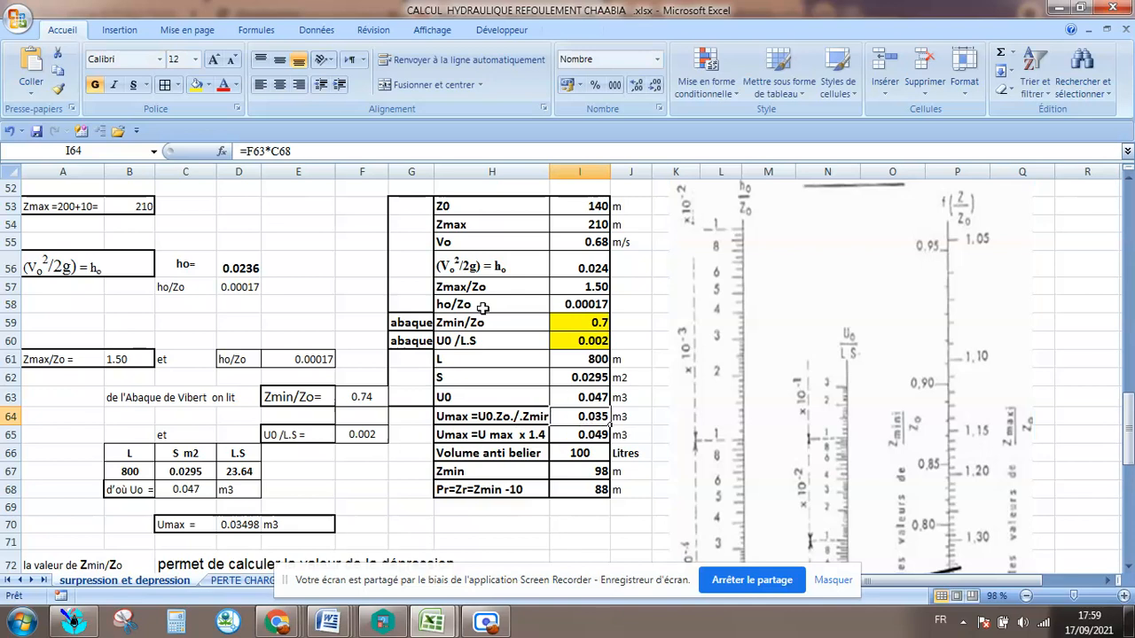
scroll(479, 398, "down", 3)
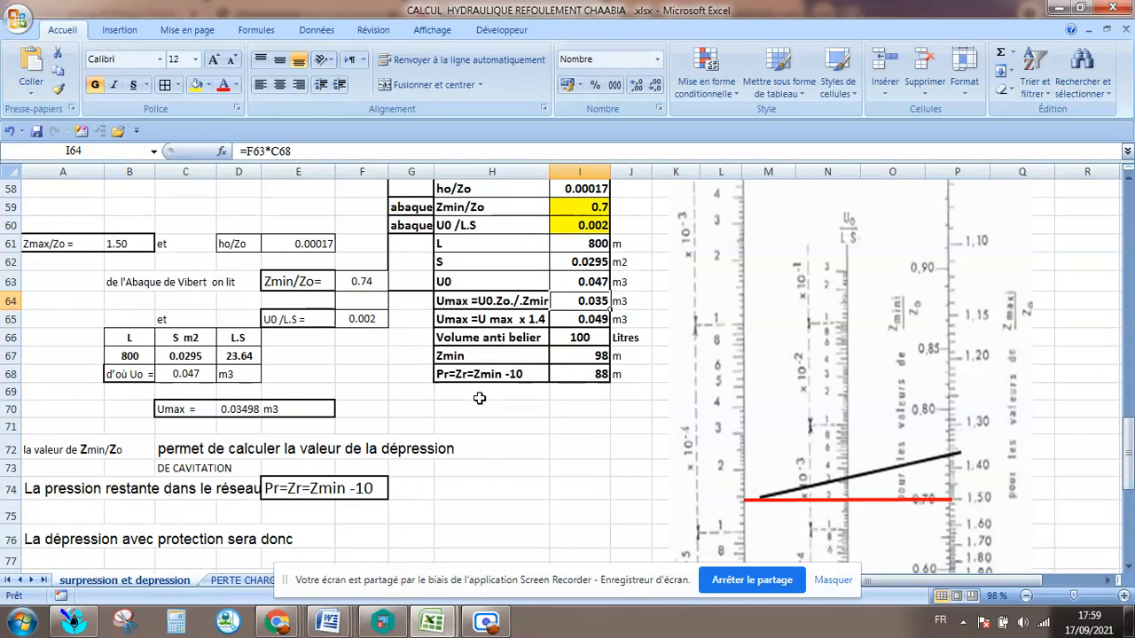
scroll(479, 399, "down", 6)
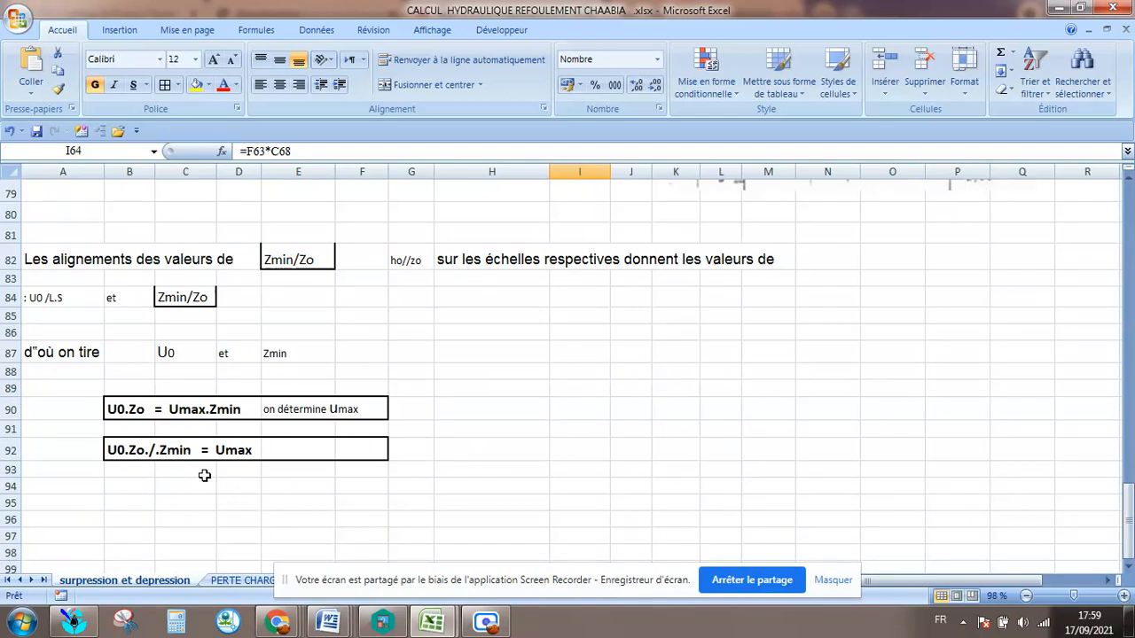
scroll(204, 476, "up", 8)
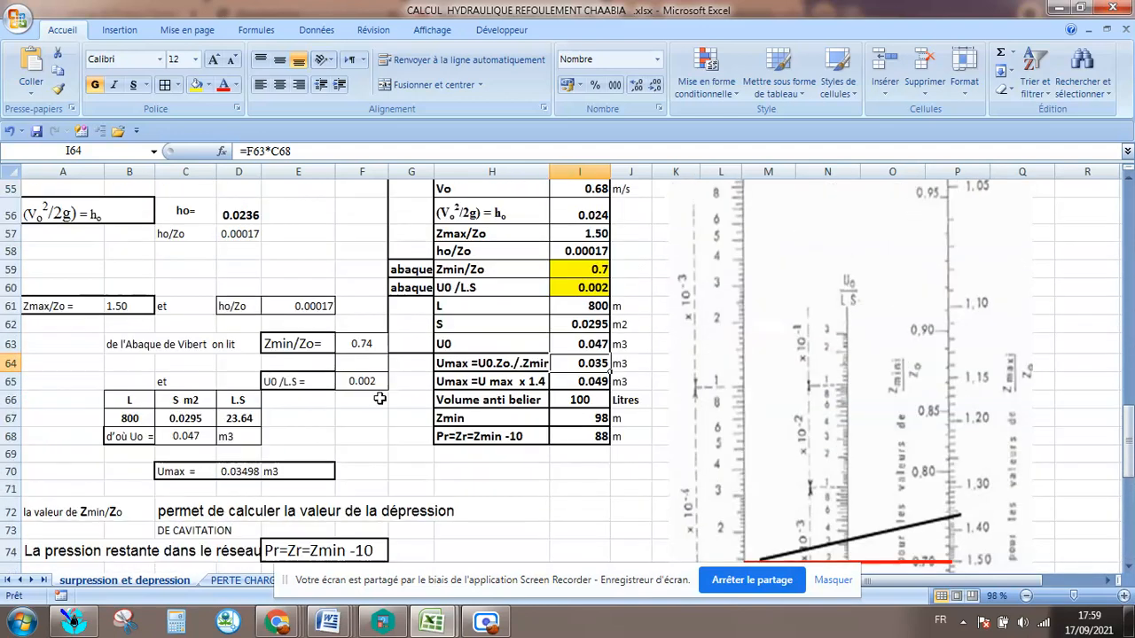
left_click(581, 270)
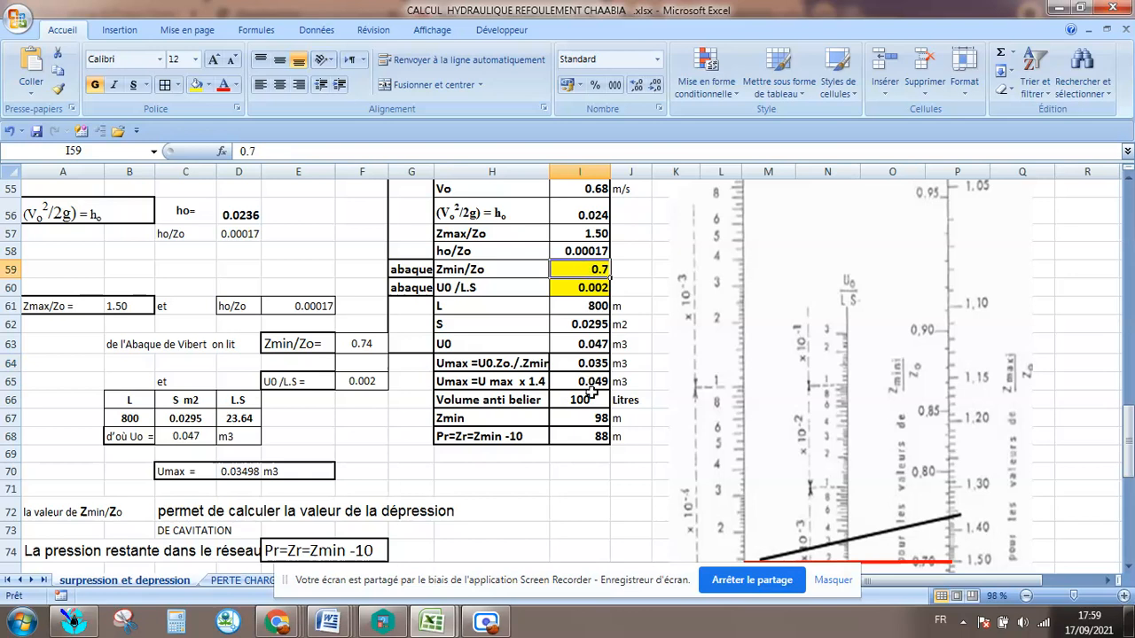
left_click(454, 370)
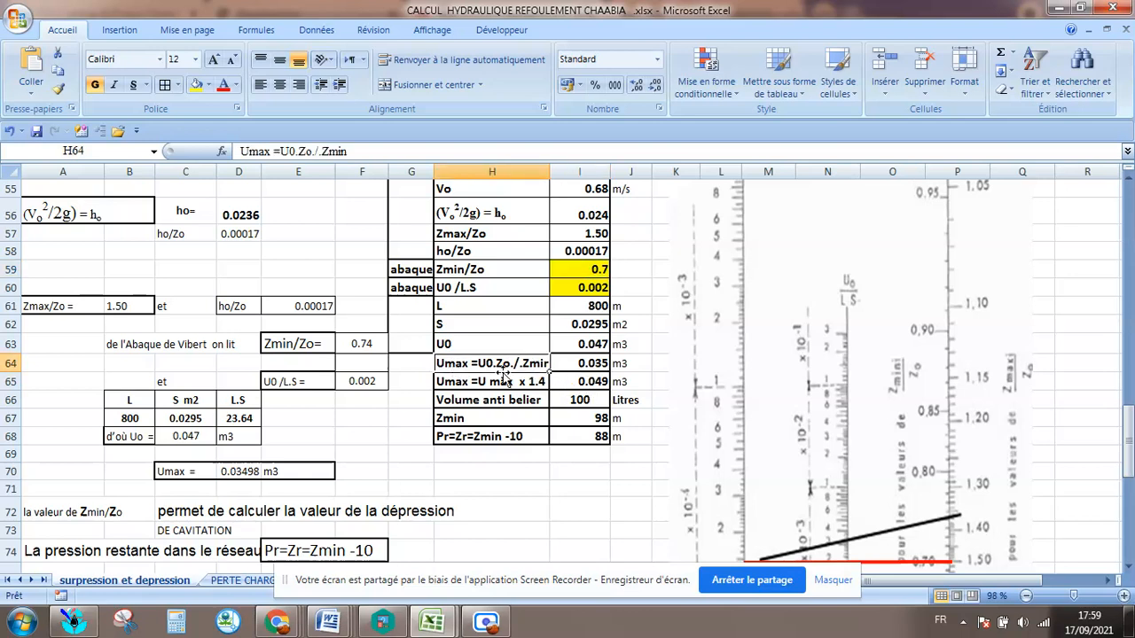
Enter the Umax formula in cell I64 as =I63*0.7.
left_click(591, 364)
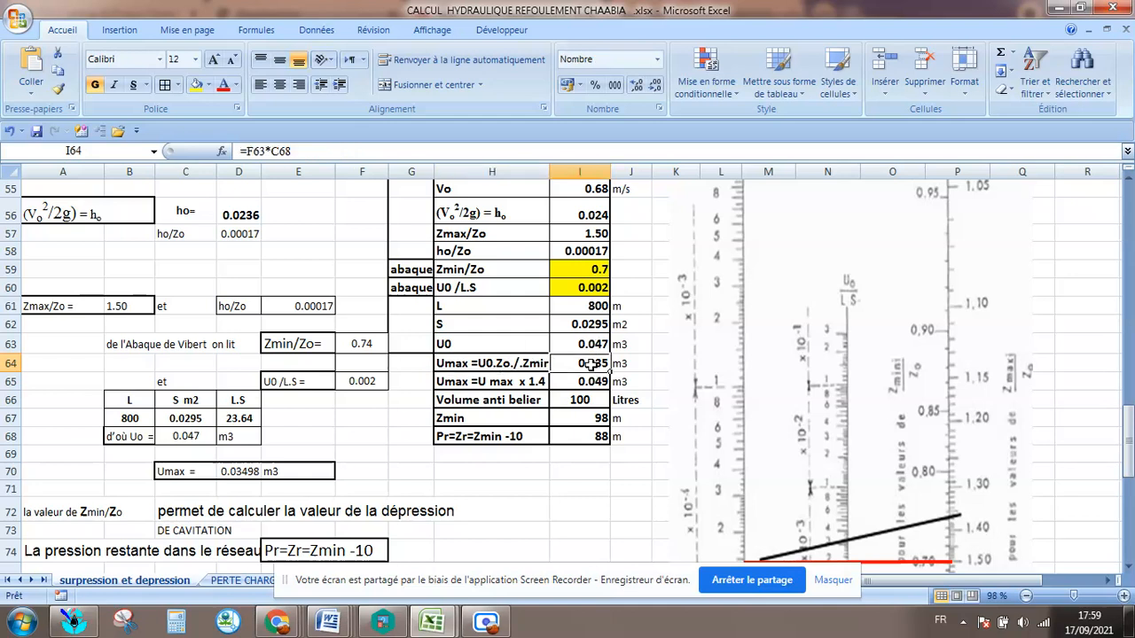
type("=")
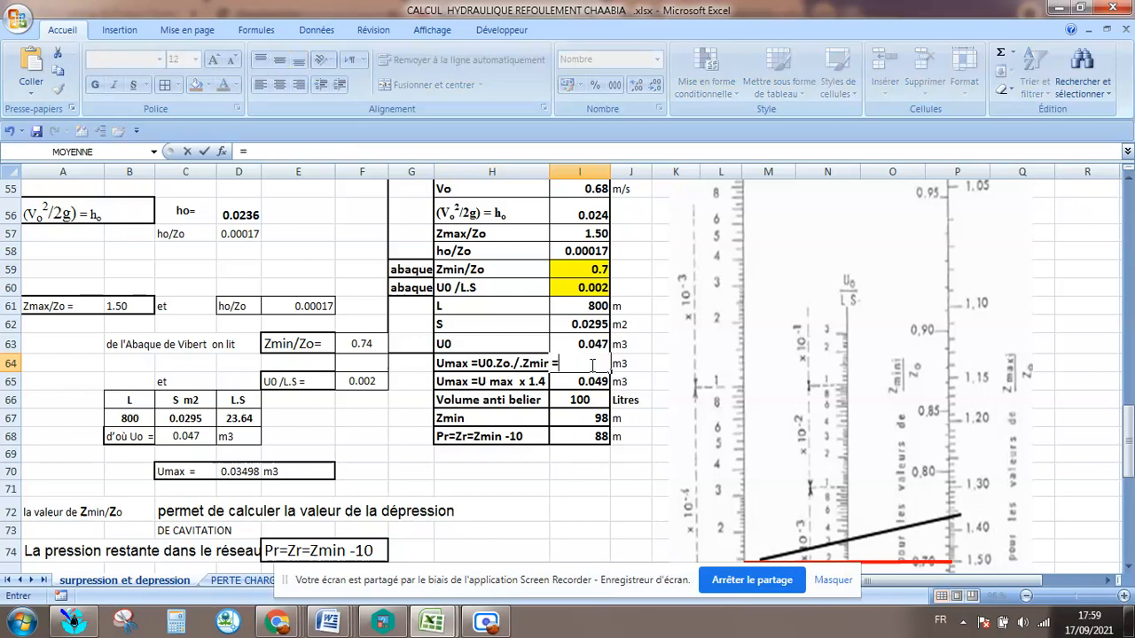
left_click(569, 343)
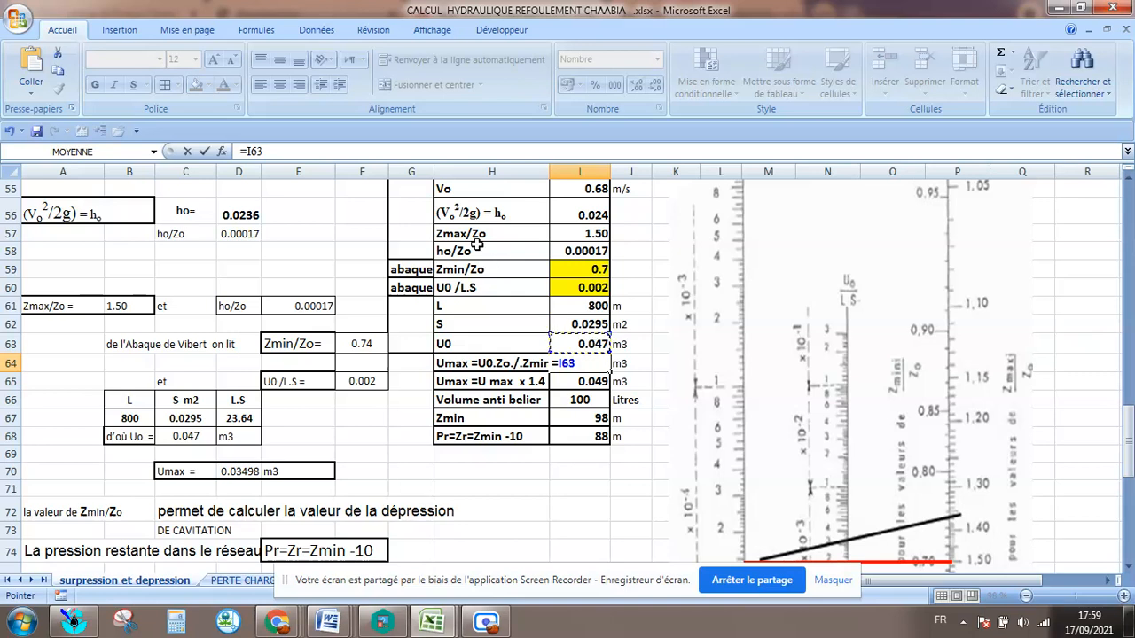
scroll(491, 304, "up", 1)
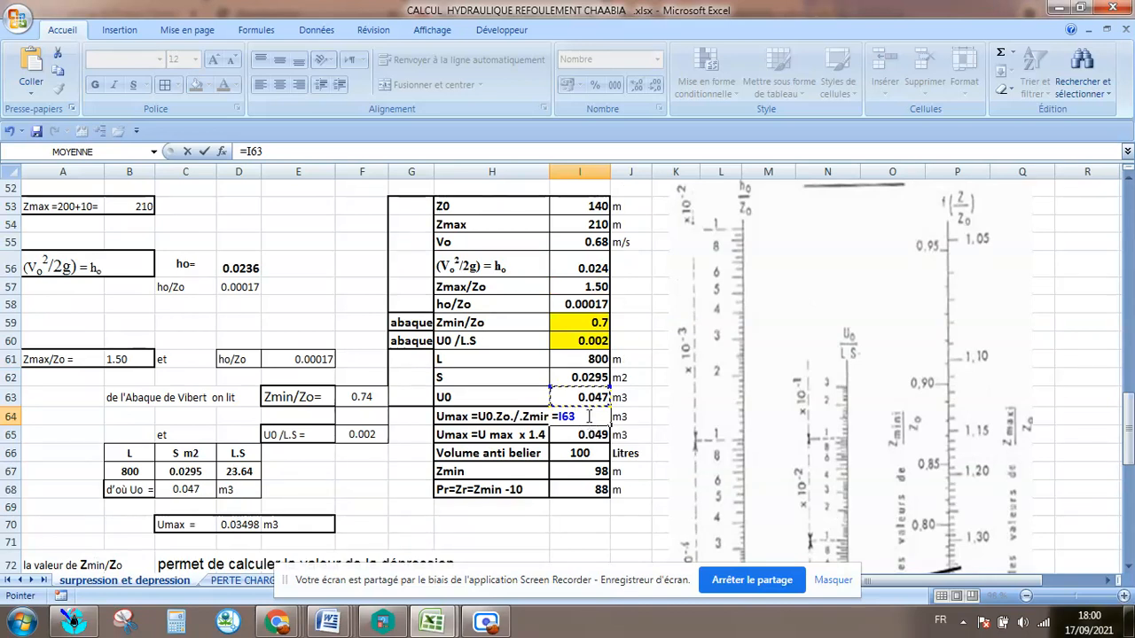
type("*")
key("Return")
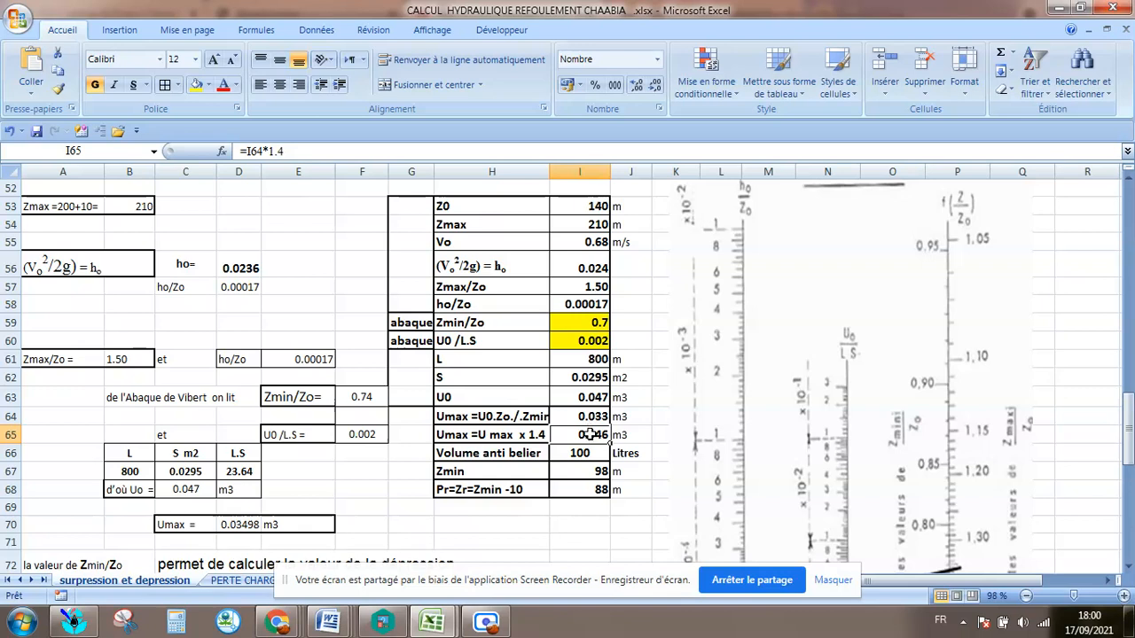
left_click(591, 415)
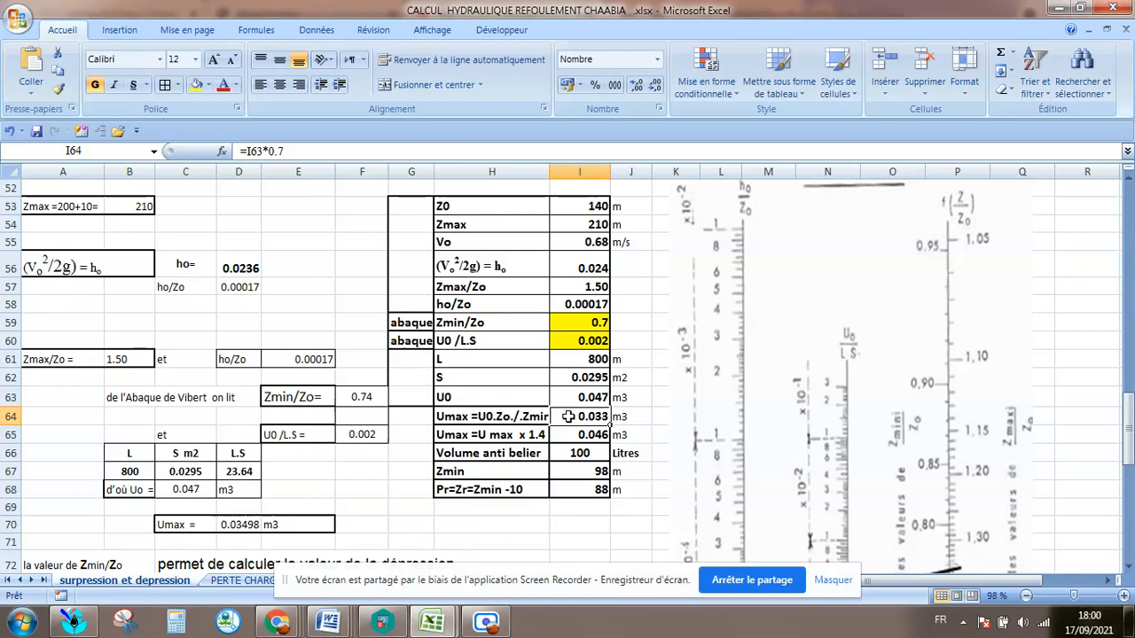
Check the Umax x 1.4 row and its m3 unit against the Volume anti belier entry in the summary table.
left_click(499, 434)
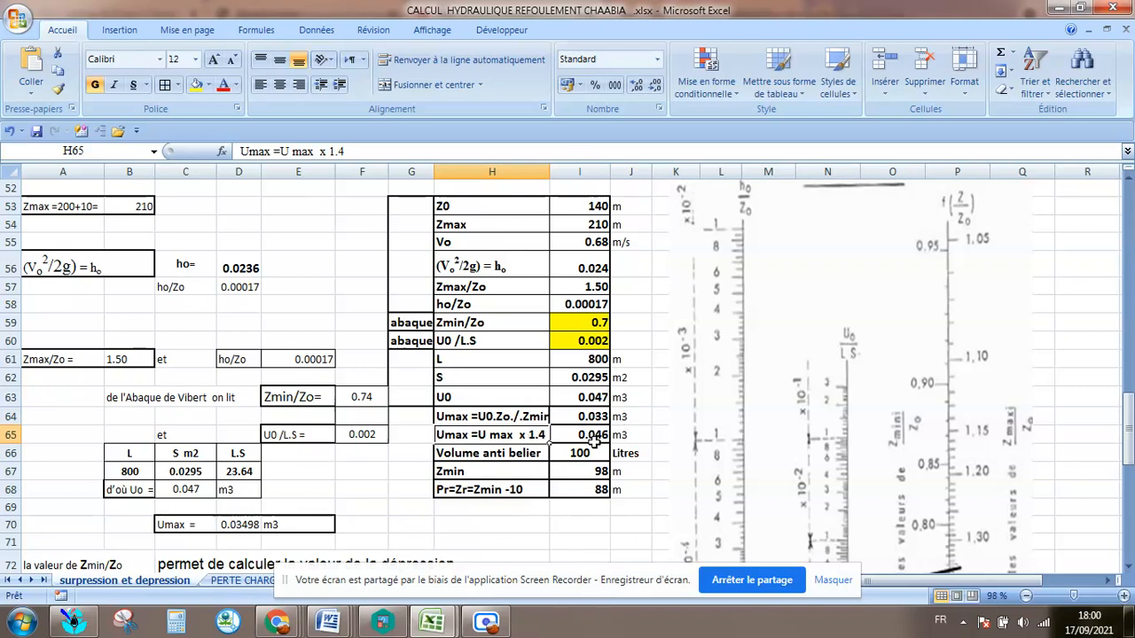
left_click(594, 436)
left_click(638, 434)
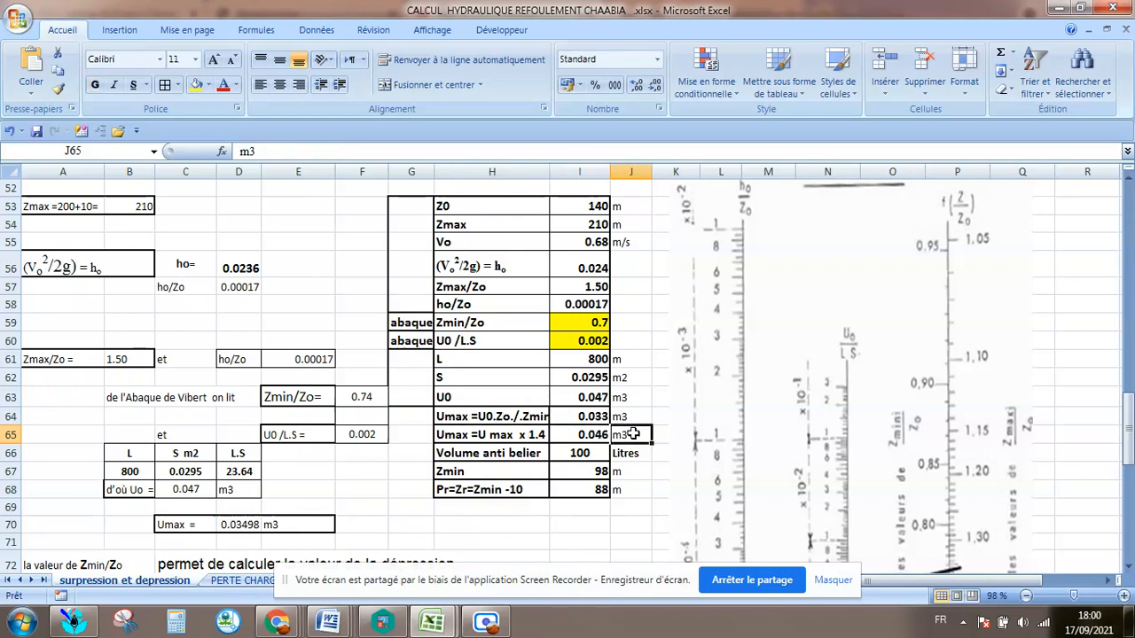
left_click(477, 459)
left_click(601, 460)
left_click(606, 436)
left_click(589, 453)
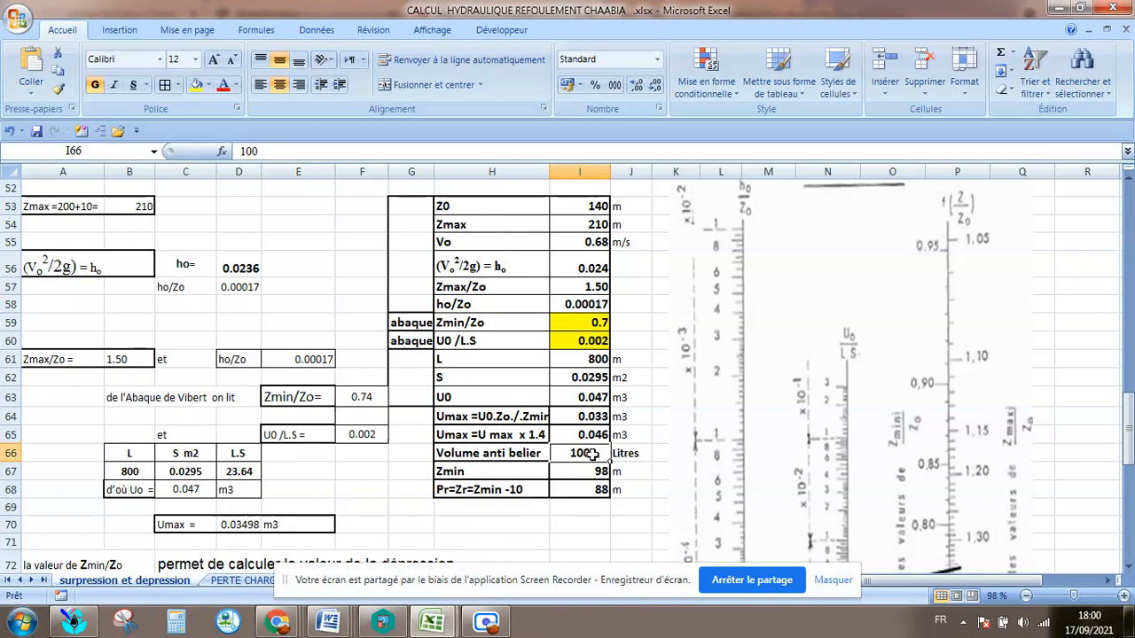
Check the Zmin row and its formula in I67 against the Zmin/Zo and Z0 entries of the summary table.
left_click(449, 472)
scroll(458, 468, "down", 1)
scroll(466, 466, "down", 2)
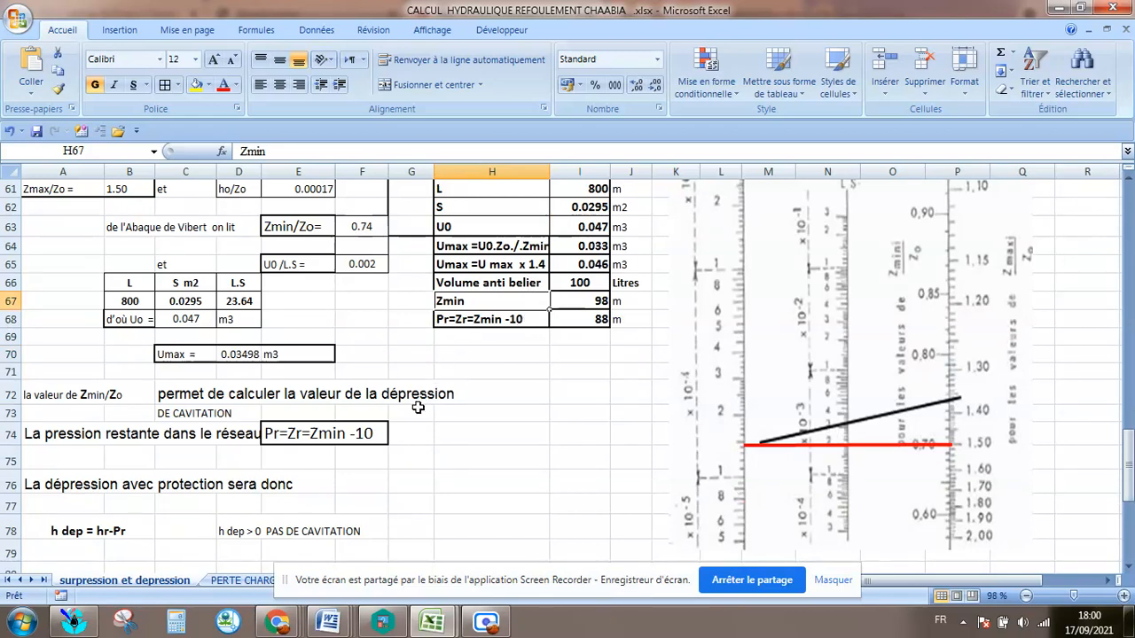
left_click(586, 304)
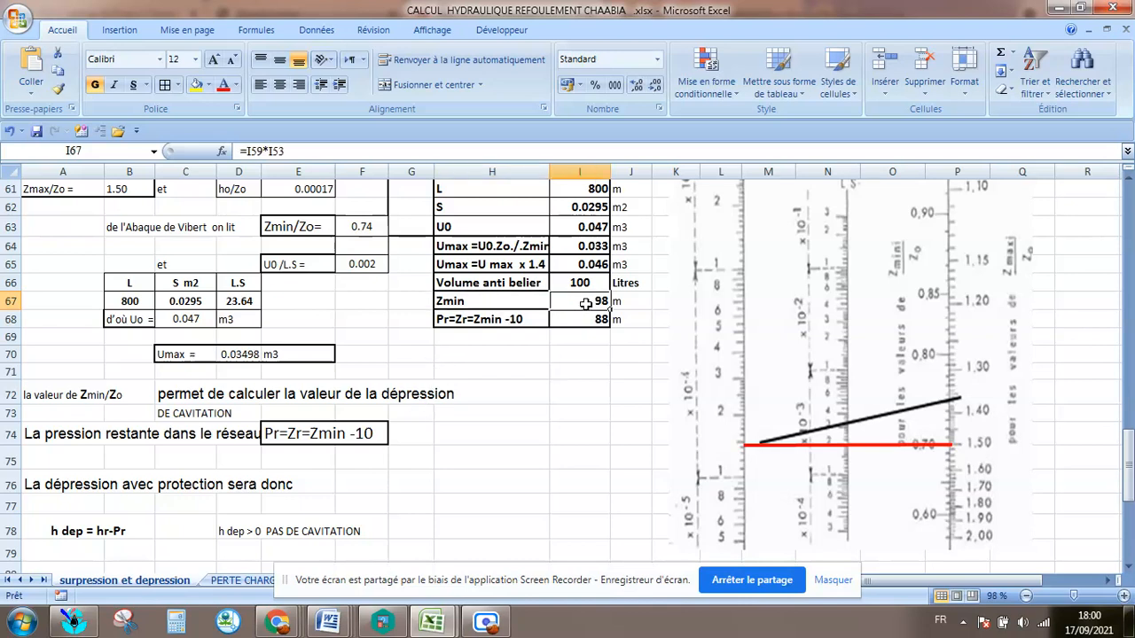
scroll(555, 382, "up", 2)
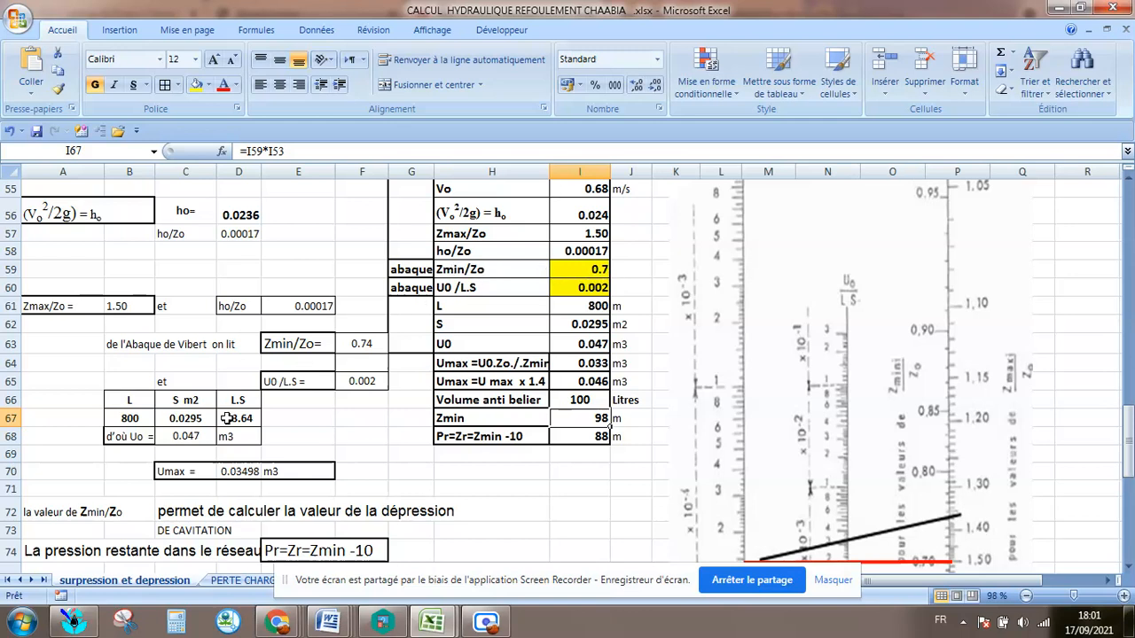
scroll(227, 419, "up", 3)
scroll(227, 420, "up", 1)
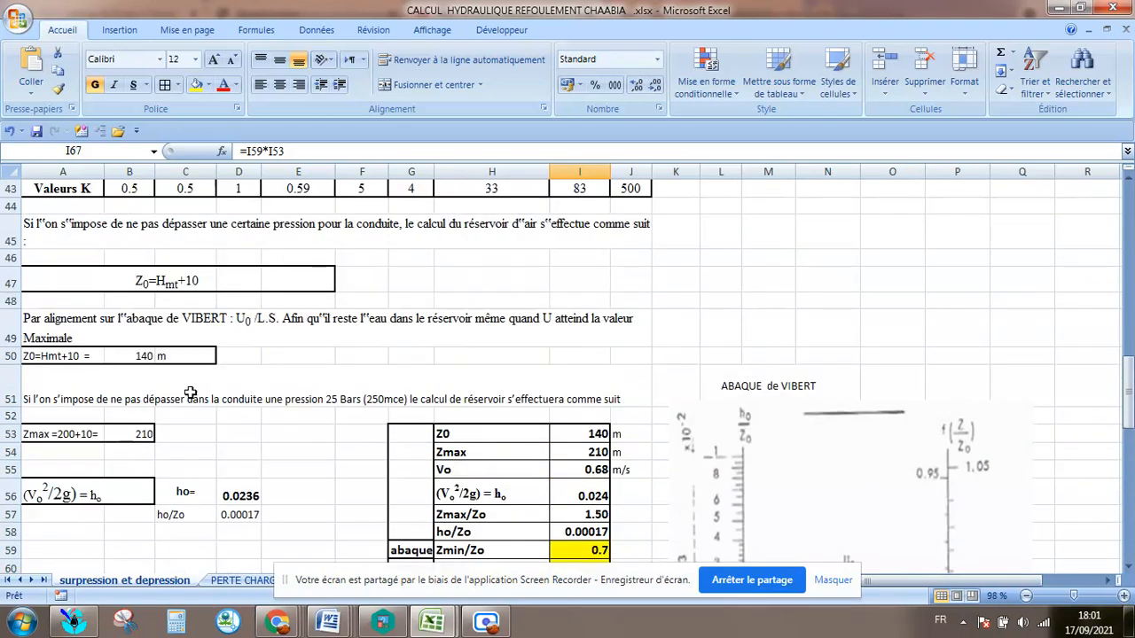
scroll(437, 480, "down", 3)
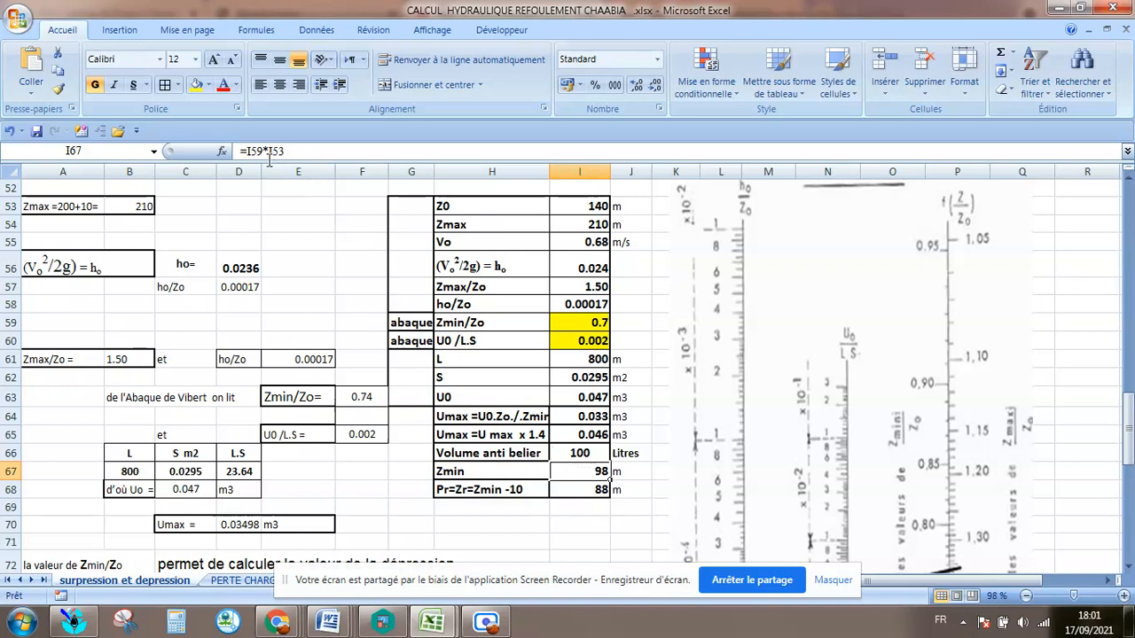
scroll(232, 277, "up", 2)
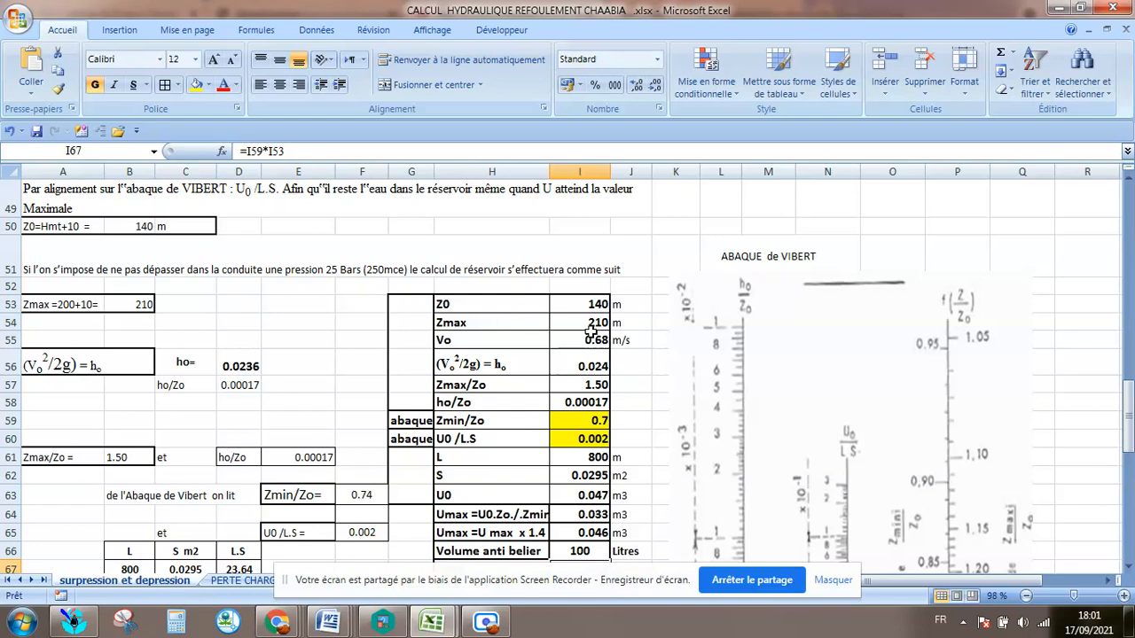
scroll(591, 330, "down", 2)
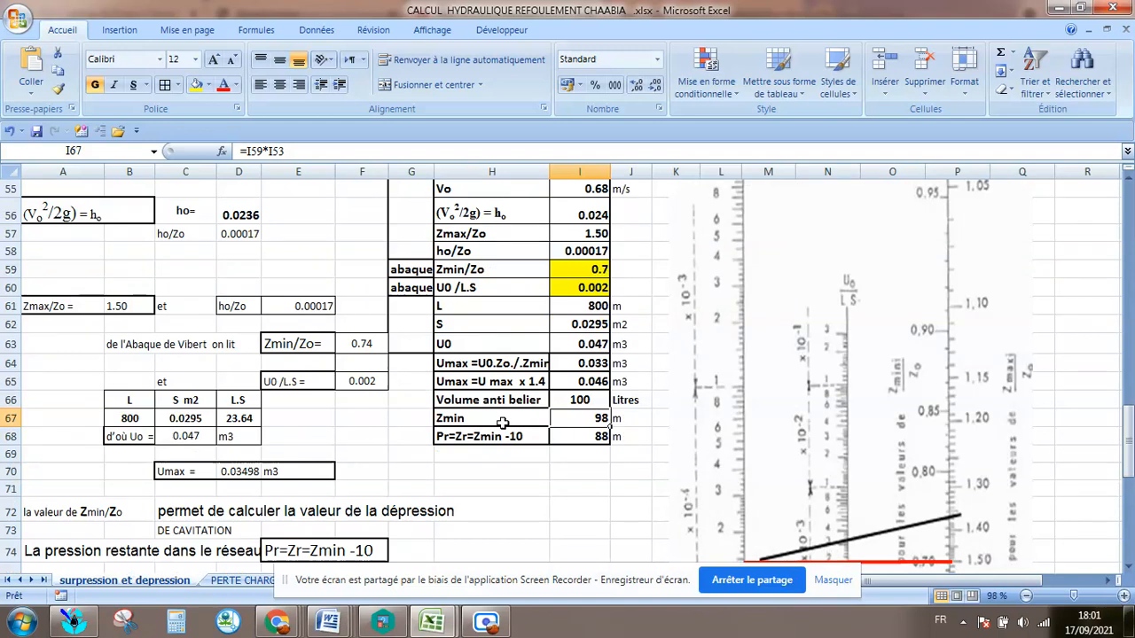
scroll(235, 447, "down", 1)
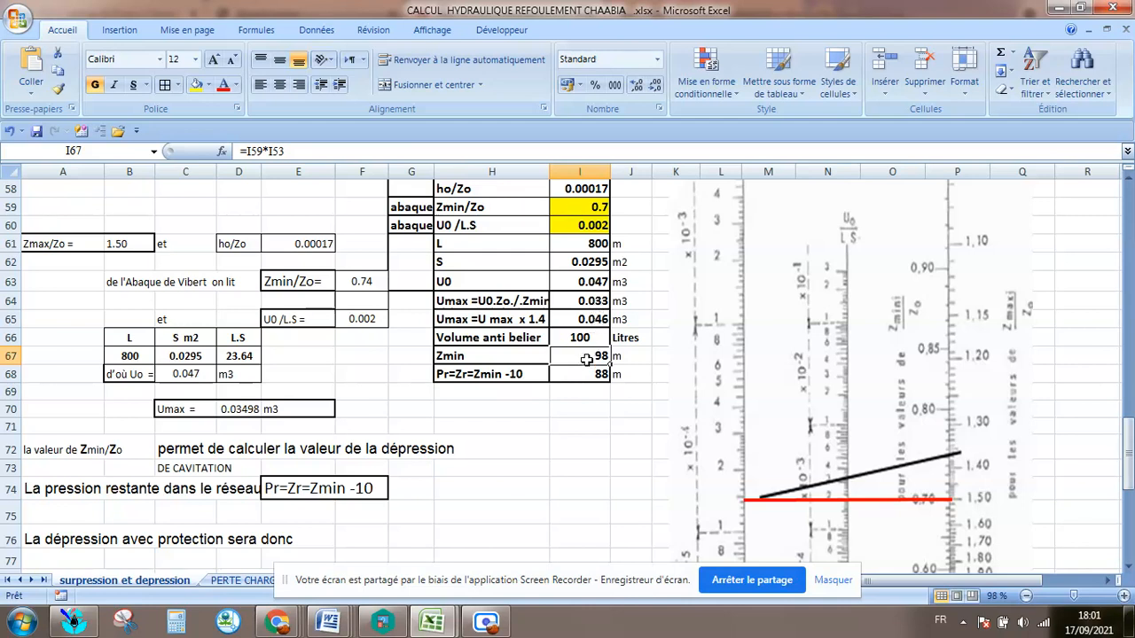
Re-enter the Zmin formula in cell I67 as =I59*I53, multiplying Zmin/Zo by Z0.
type("=")
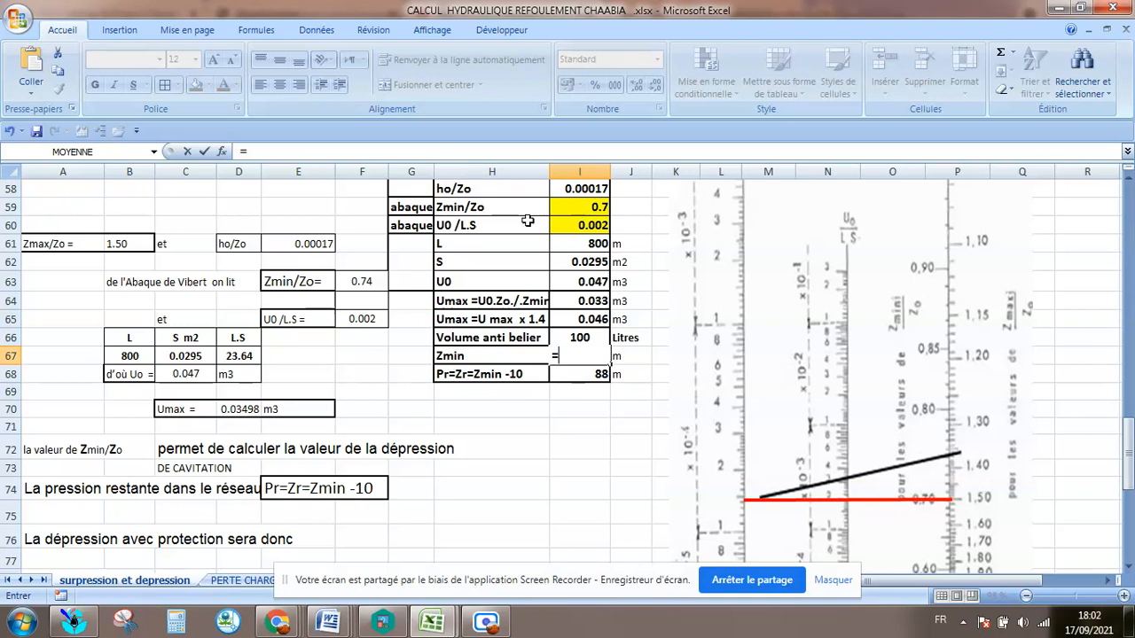
left_click(592, 208)
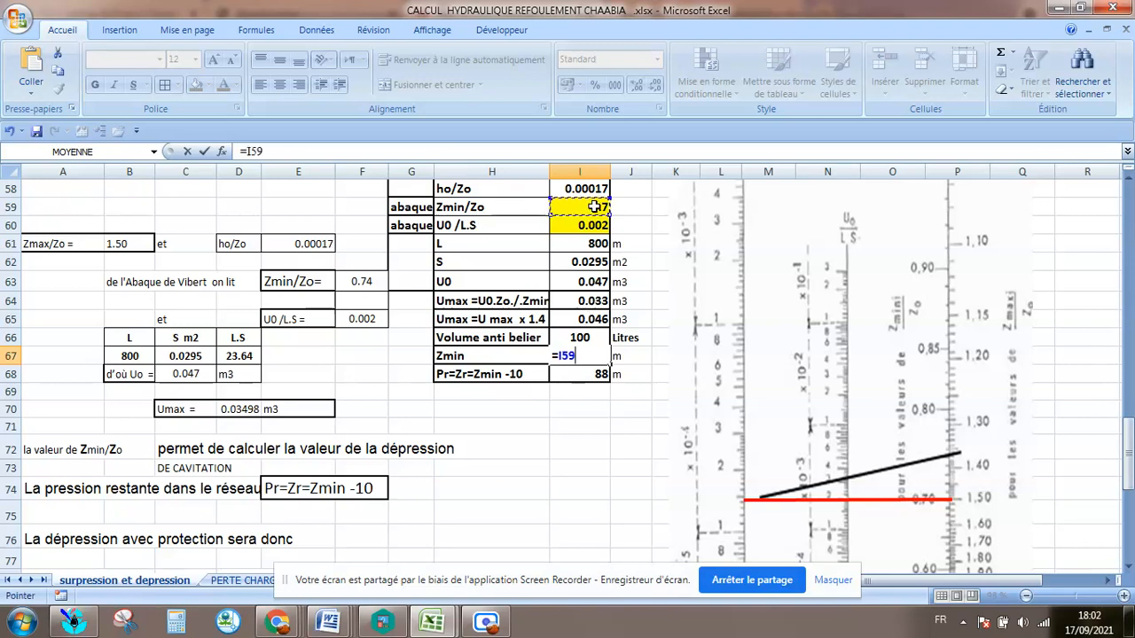
type("*")
scroll(594, 207, "up", 3)
left_click(594, 304)
key("Return")
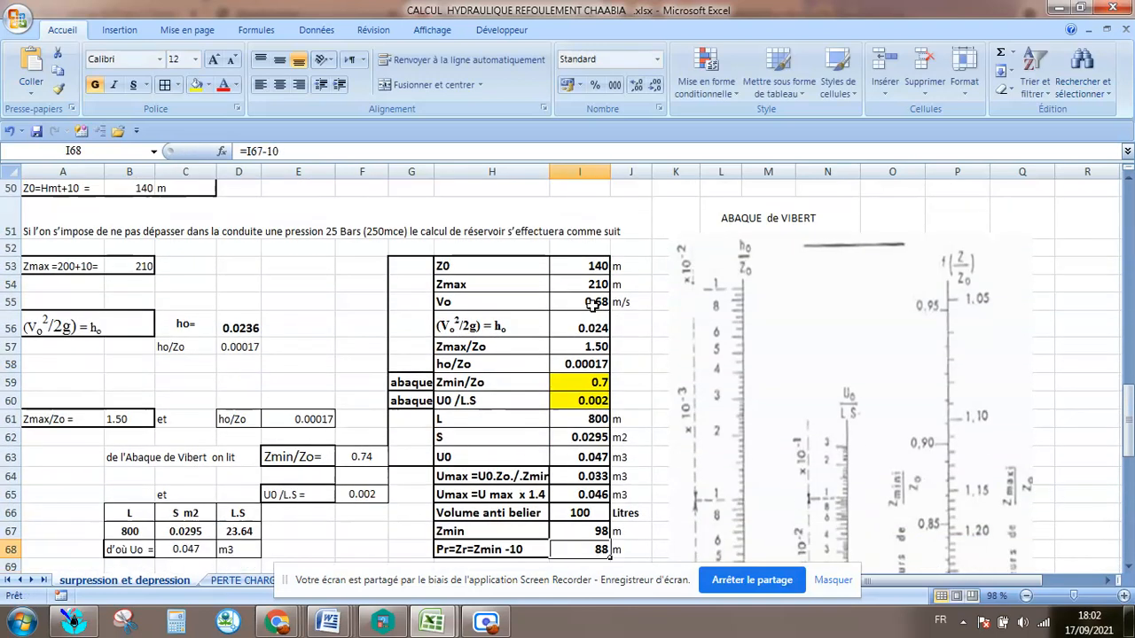
left_click(583, 531)
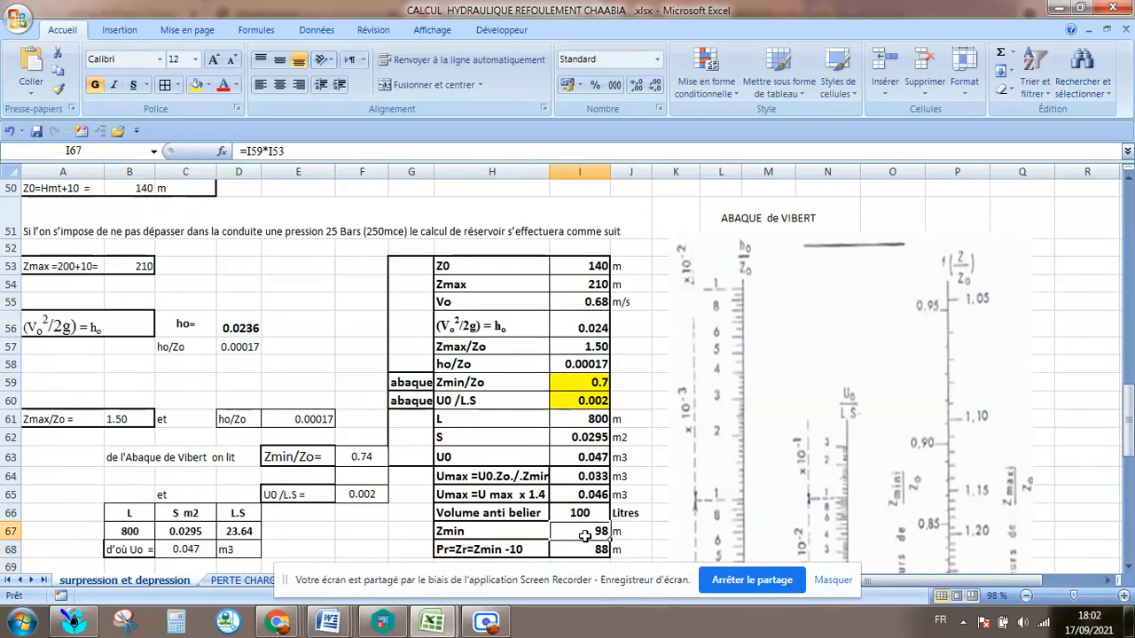
Examine the Pr=Zr=Zmin -10 formula in I68 and the residual pressure and depression notes below the summary table.
scroll(592, 498, "down", 1)
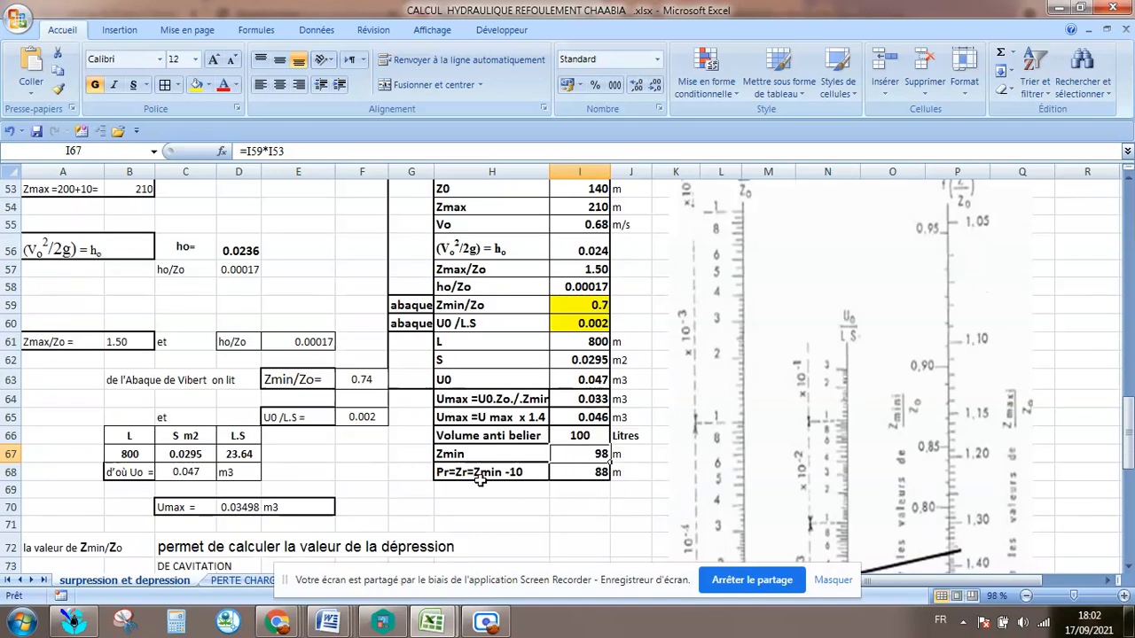
scroll(477, 470, "down", 3)
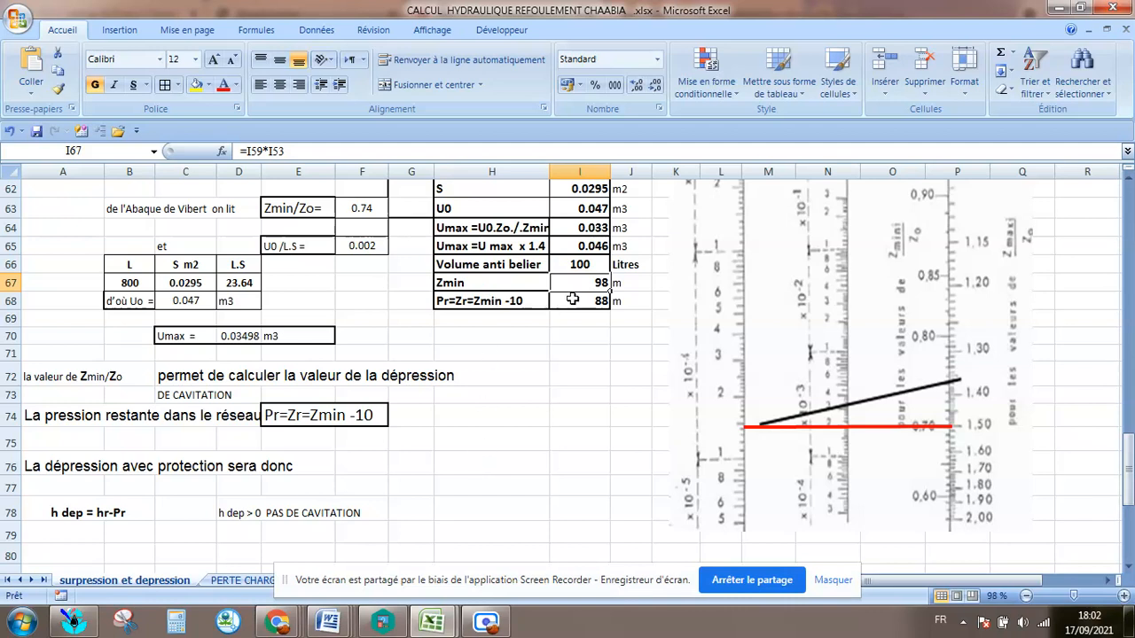
left_click(568, 301)
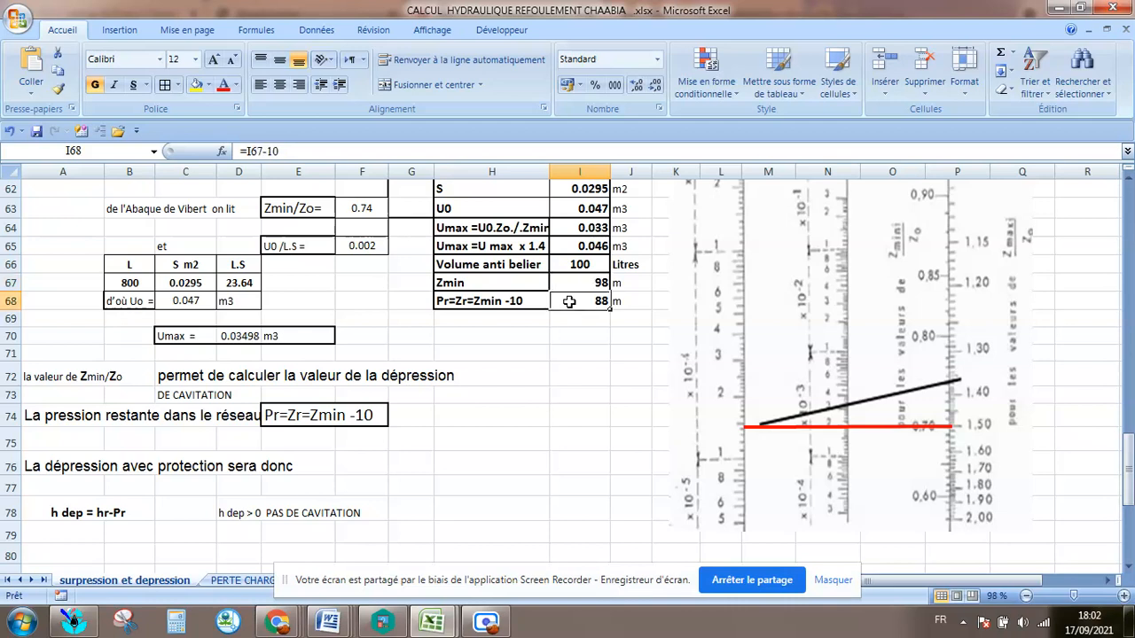
scroll(568, 301, "down", 1)
scroll(568, 302, "down", 2)
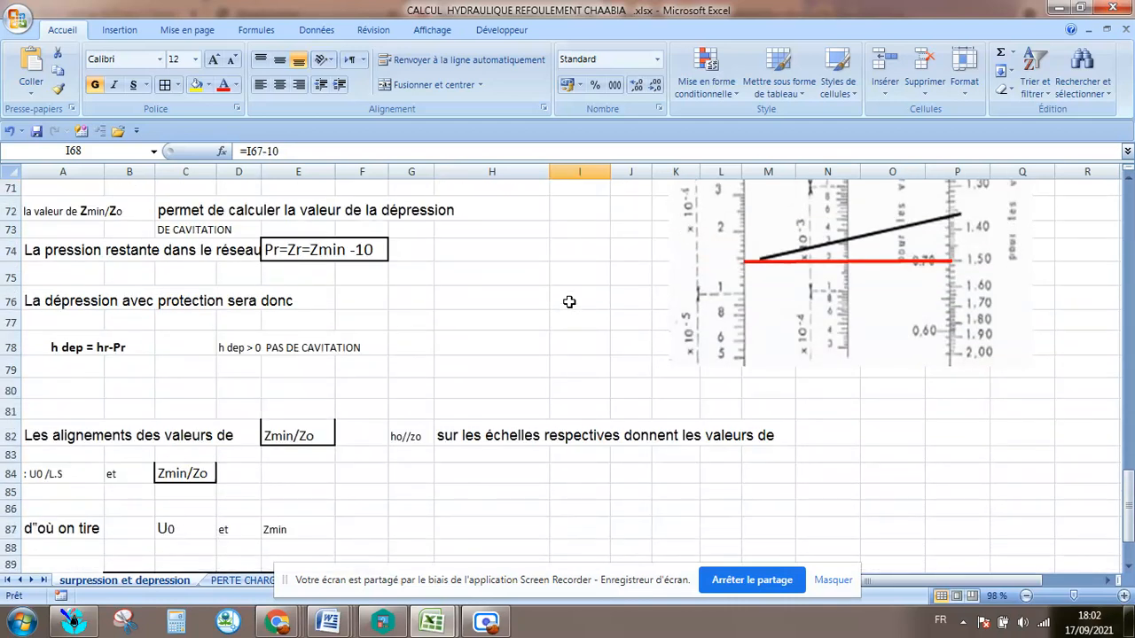
scroll(568, 301, "down", 1)
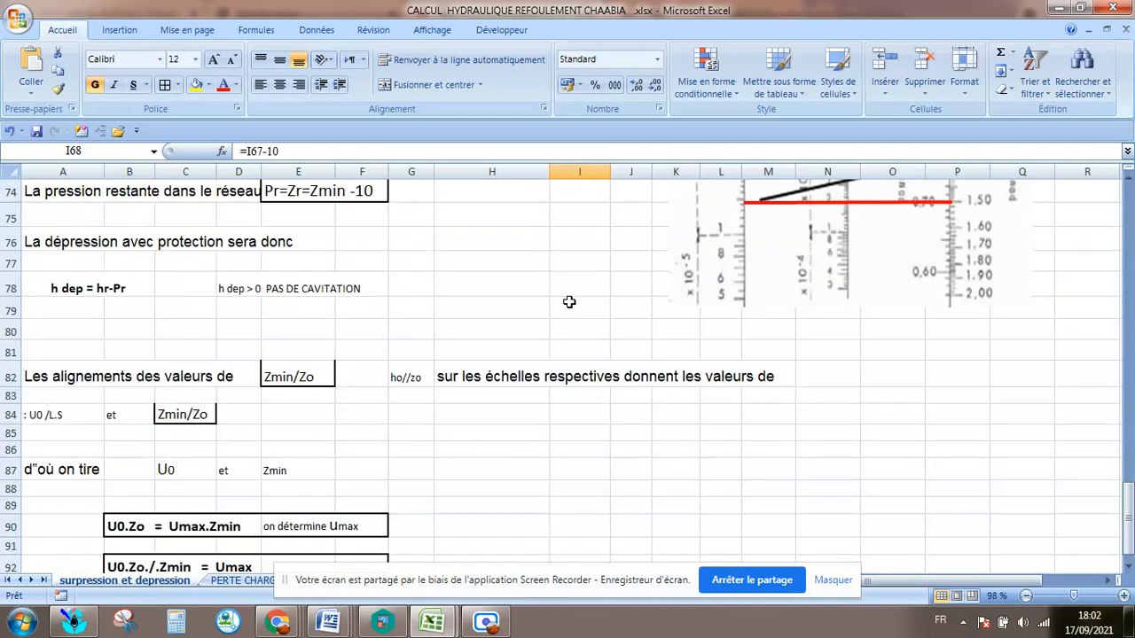
scroll(568, 301, "down", 2)
scroll(568, 302, "up", 7)
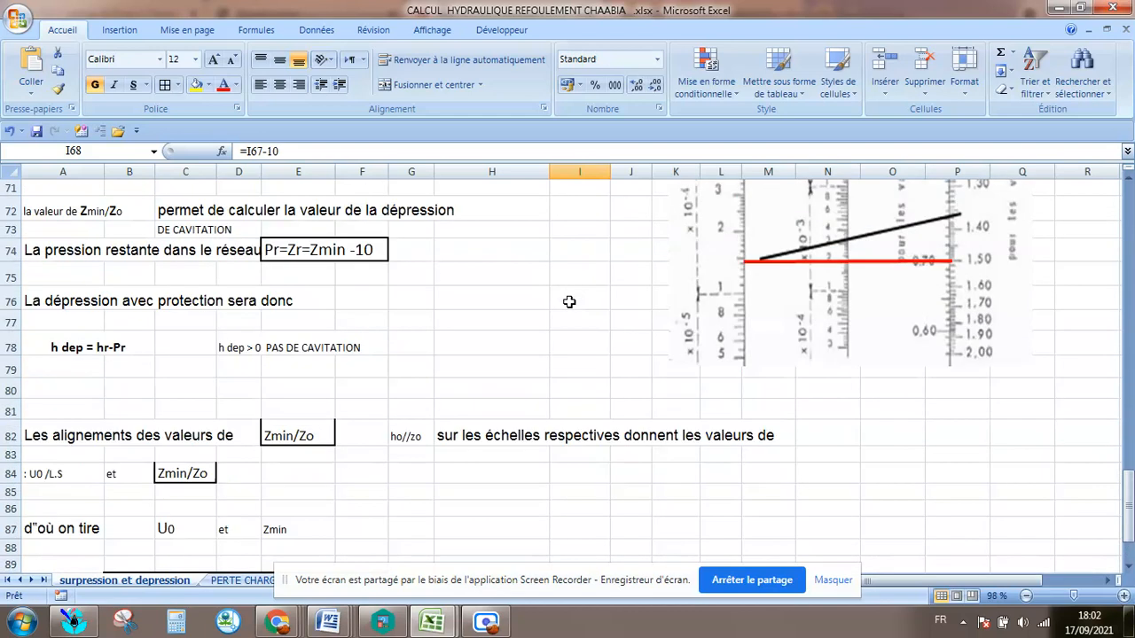
Review the U0, Volume anti belier and Zmin rows of the summary table and the Umax relations in rows 90 and 92.
left_click(543, 433)
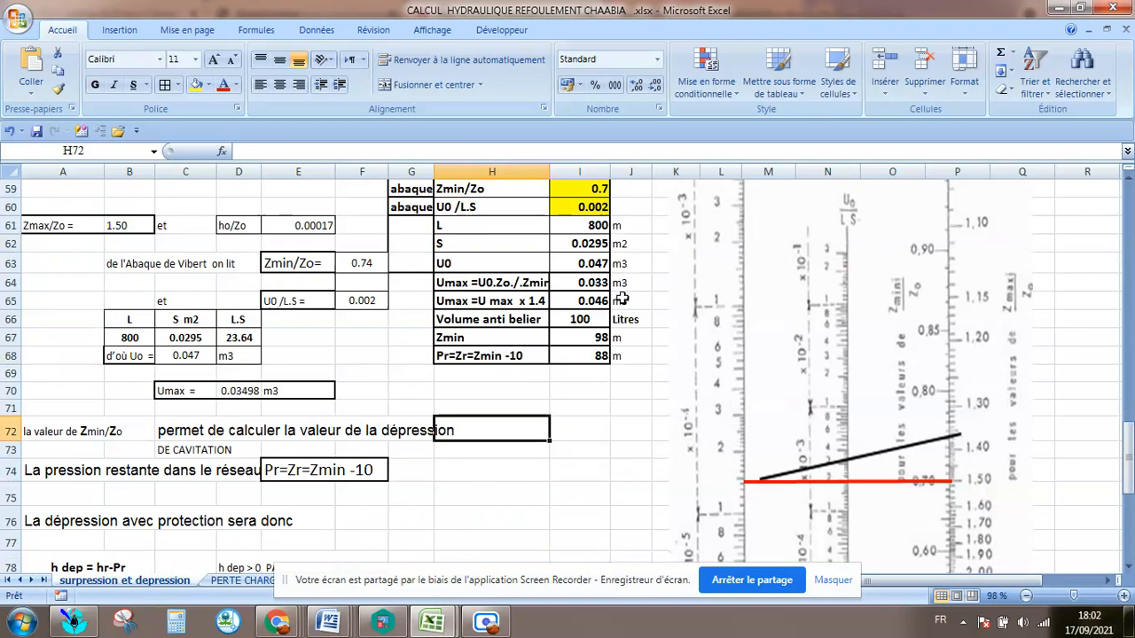
left_click(650, 266)
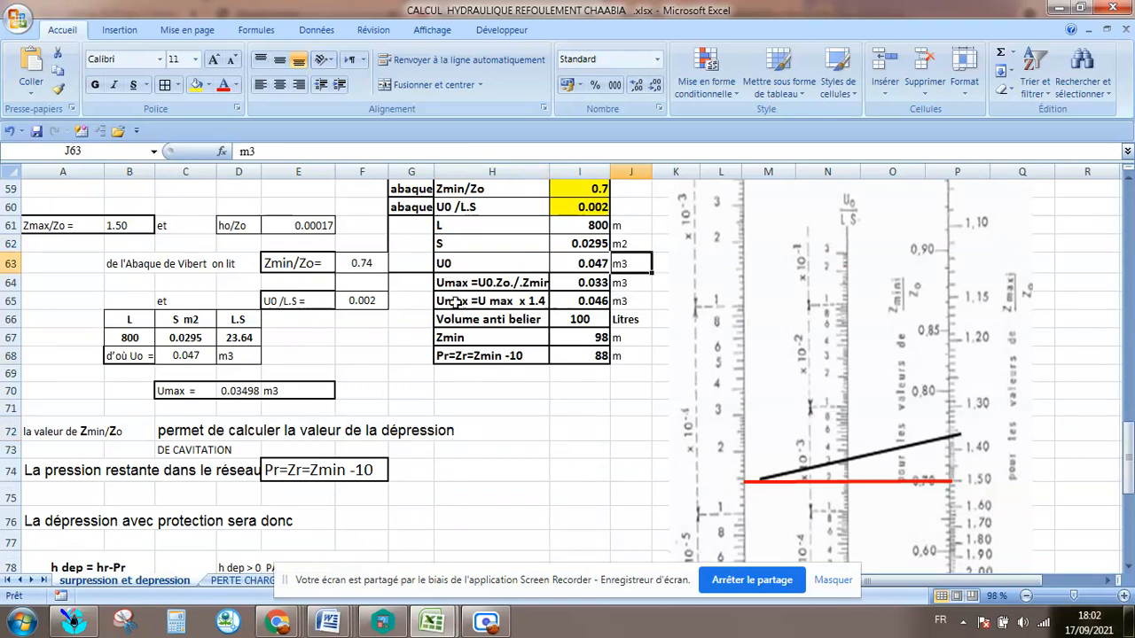
left_click_drag(568, 319, 583, 338)
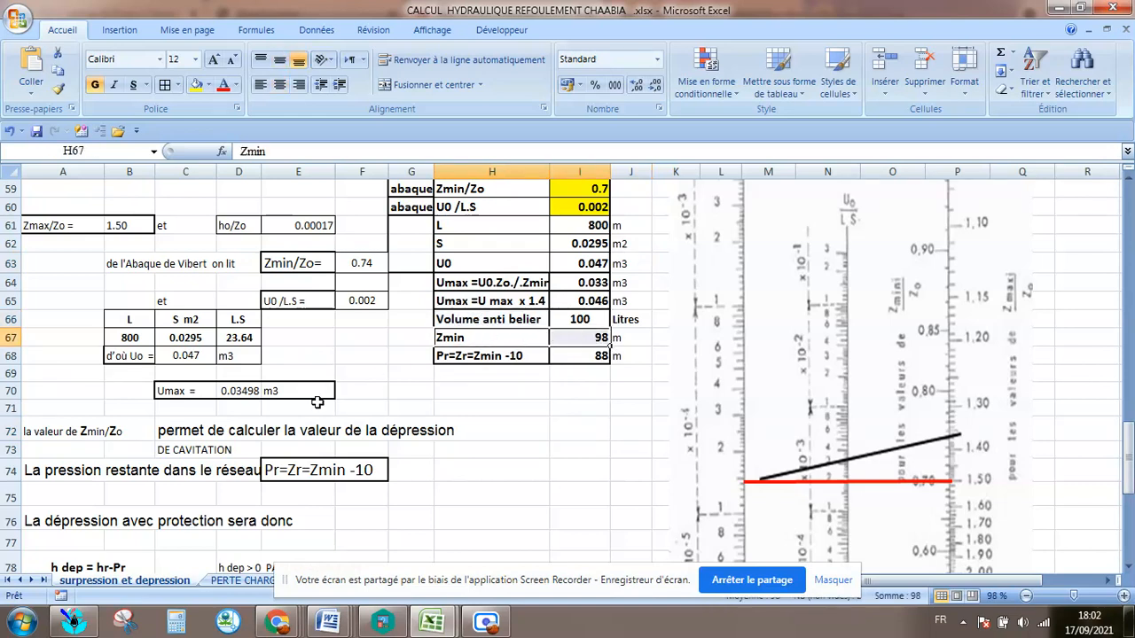
scroll(317, 402, "down", 8)
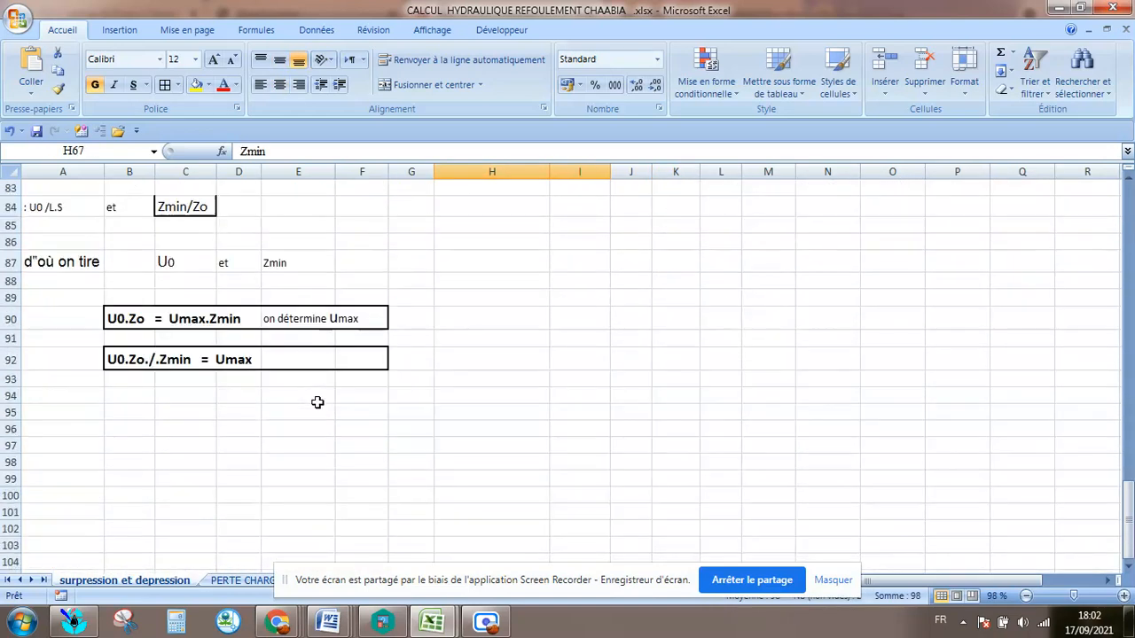
Review the water hammer formulas at the start of the sheet and the pipe data table in rows 26 to 28.
scroll(318, 402, "up", 19)
scroll(322, 293, "up", 8)
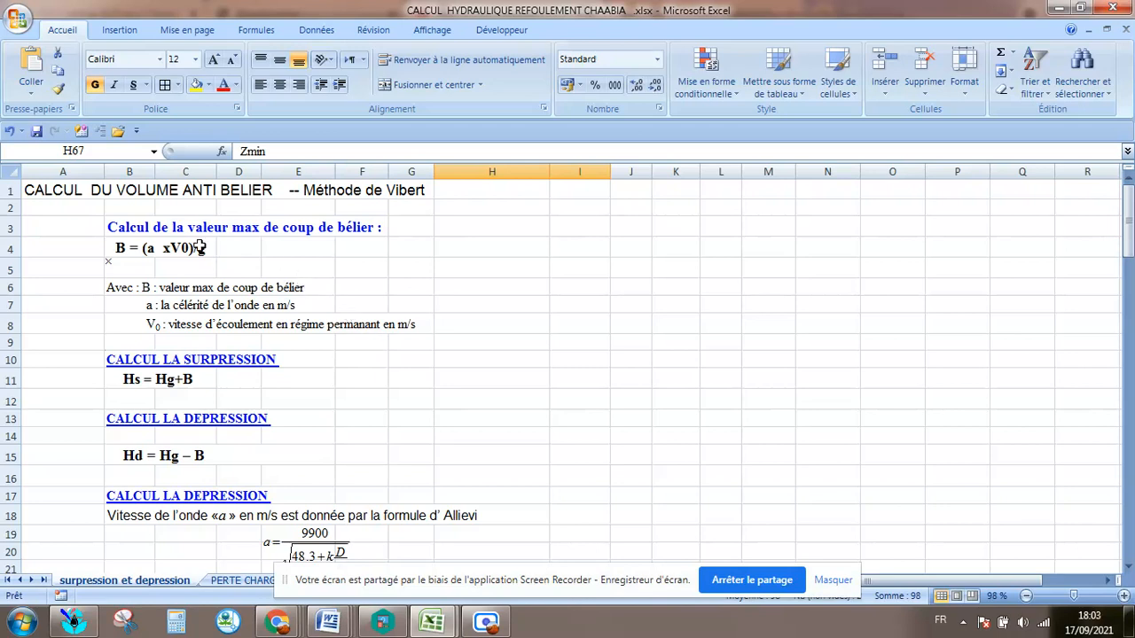
left_click(63, 245)
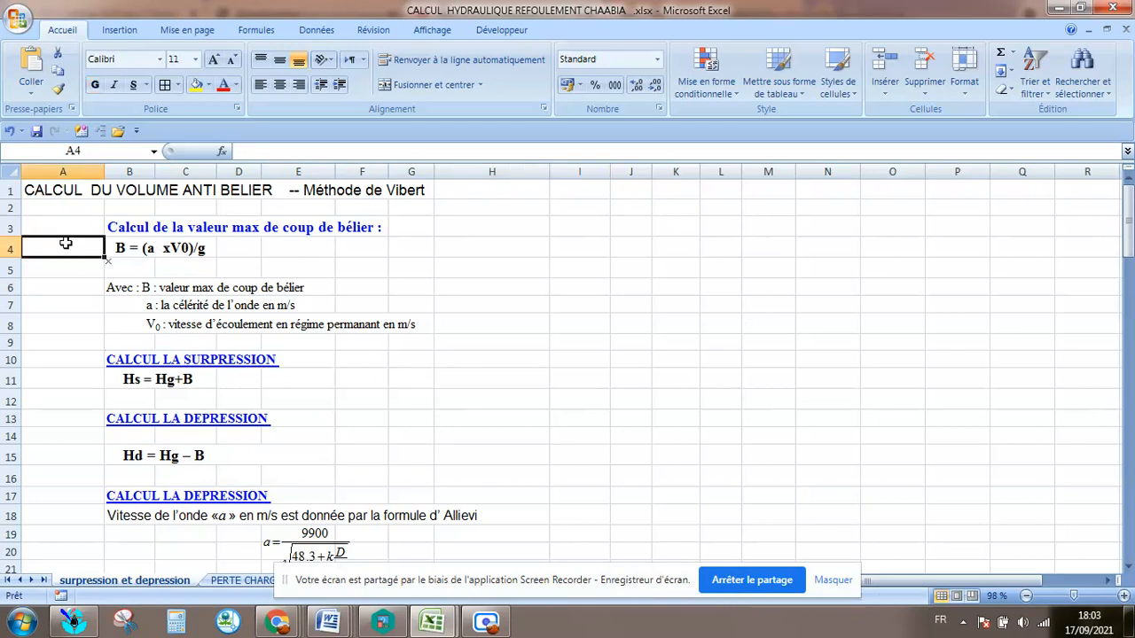
left_click(57, 223)
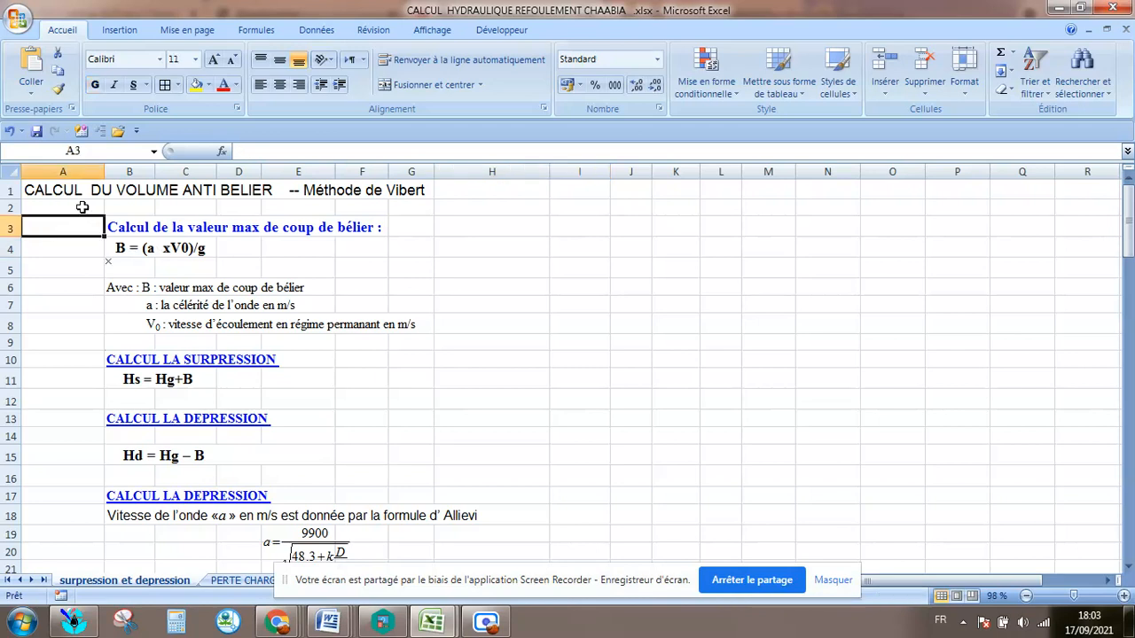
scroll(149, 319, "down", 4)
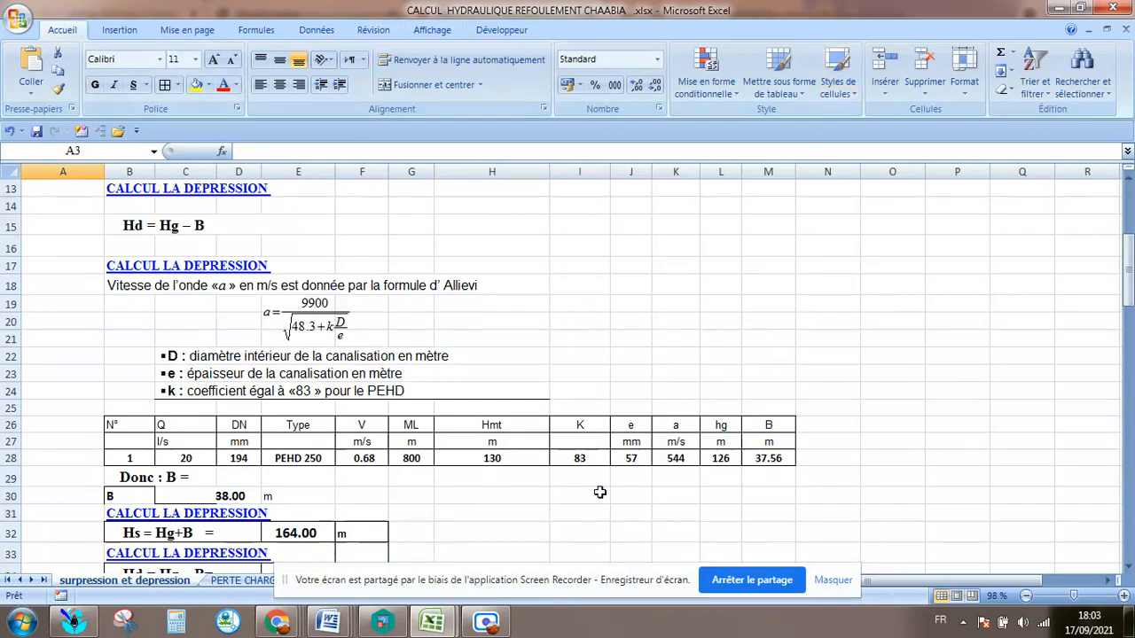
left_click(486, 620)
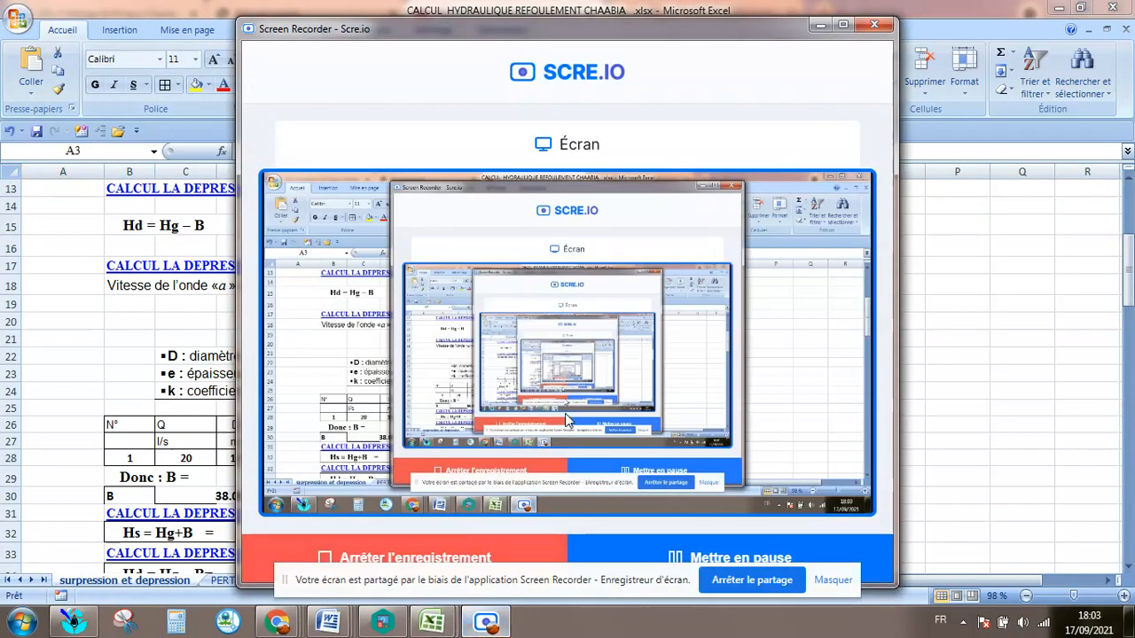